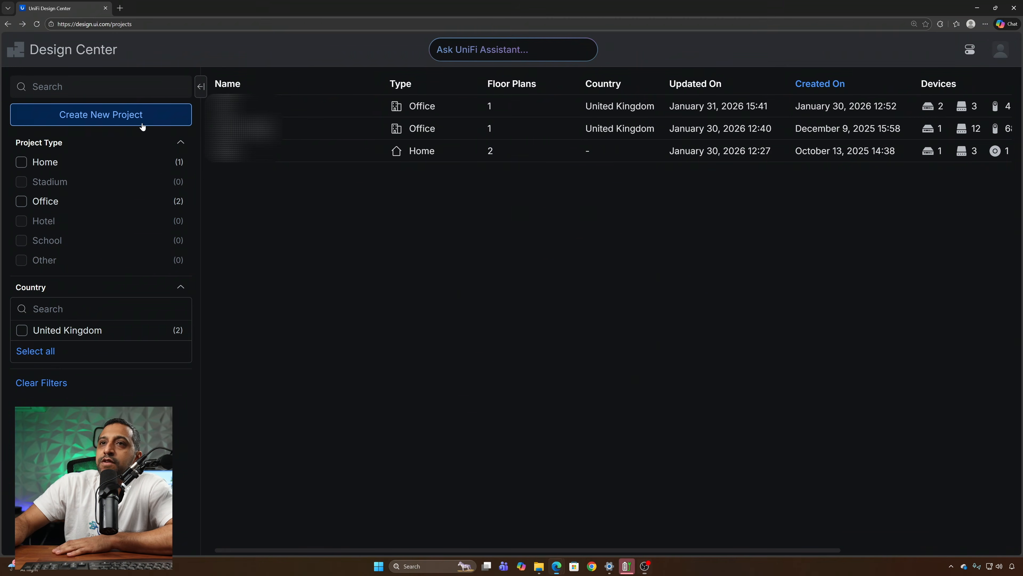
Step: Create a new project named Youtube Demo with United Kingdom as the country and Office as the building type
{"action": "left_click", "coordinate": [143, 117]}
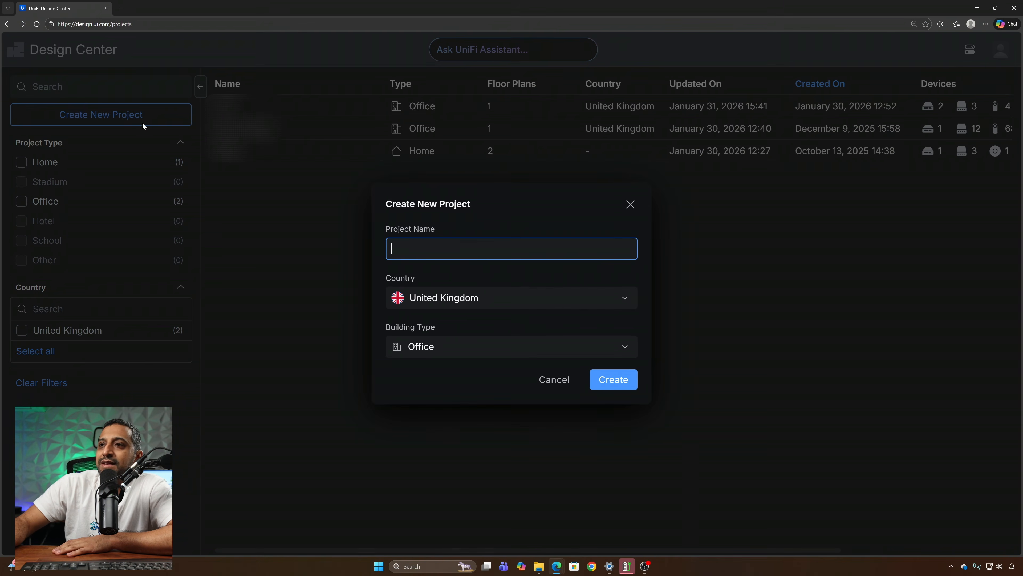
{"action": "type", "text": "Y"}
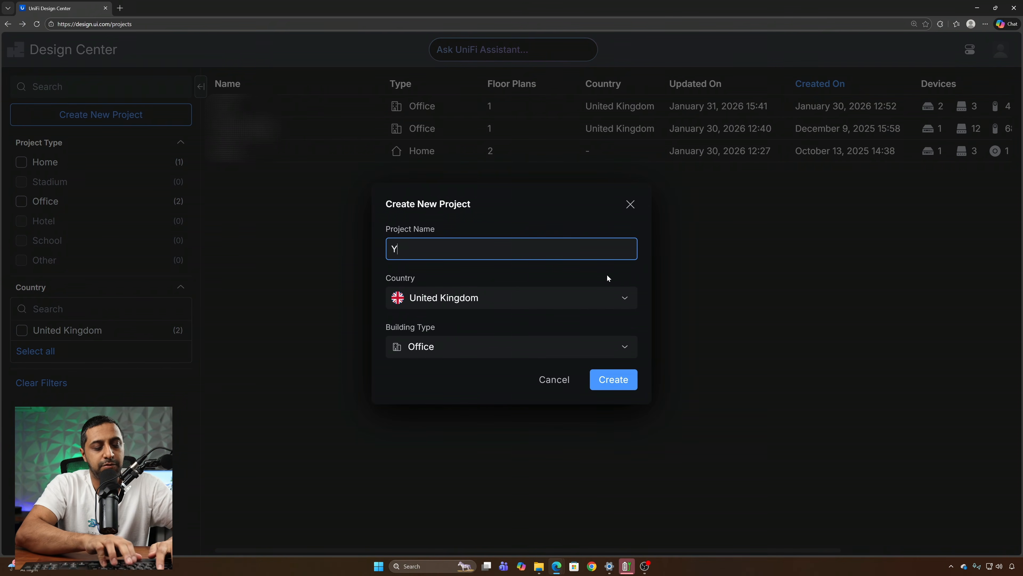
{"action": "type", "text": "outube Demo"}
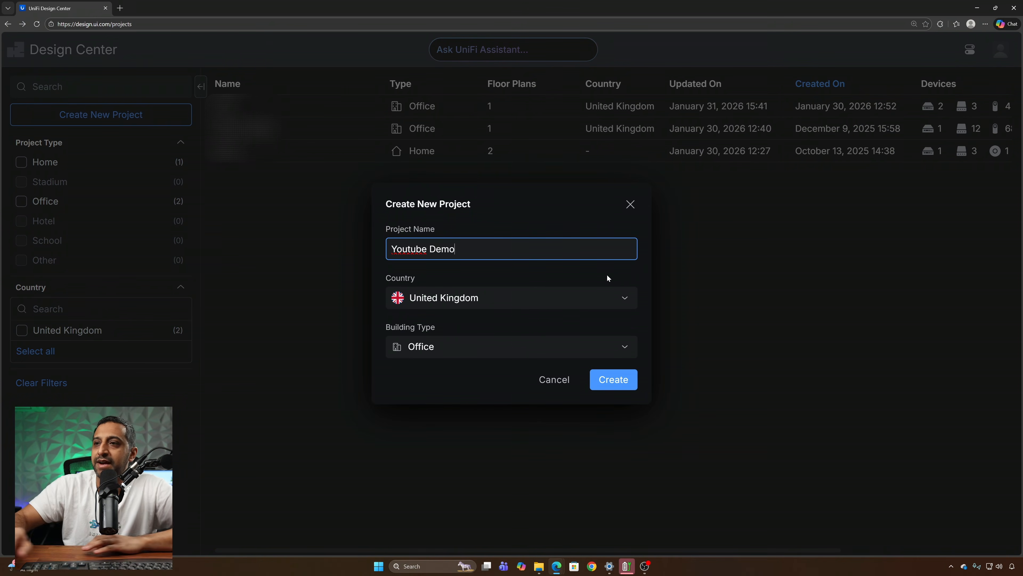
{"action": "left_click", "coordinate": [506, 302]}
{"action": "left_click", "coordinate": [507, 301]}
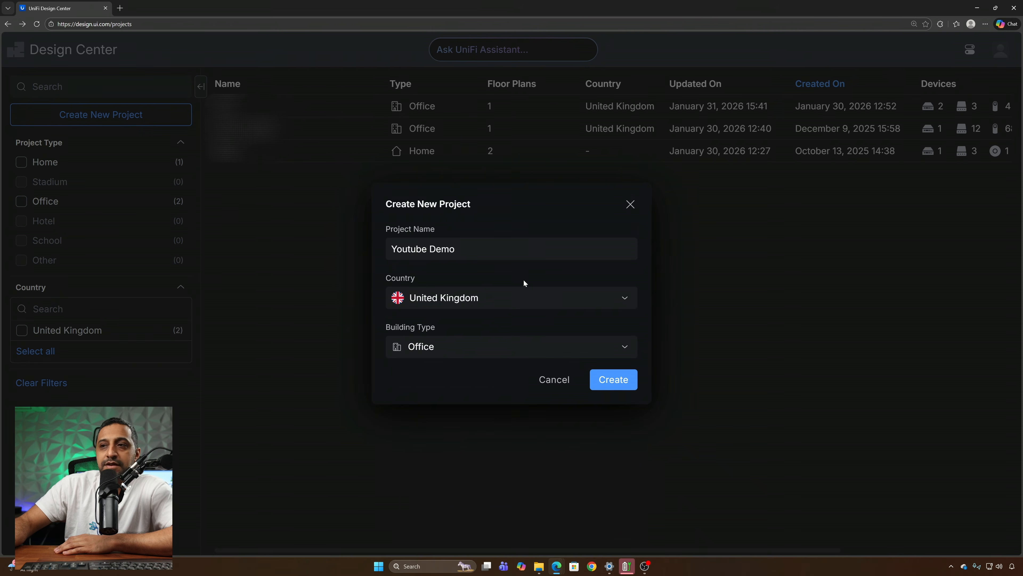
{"action": "left_click", "coordinate": [494, 352]}
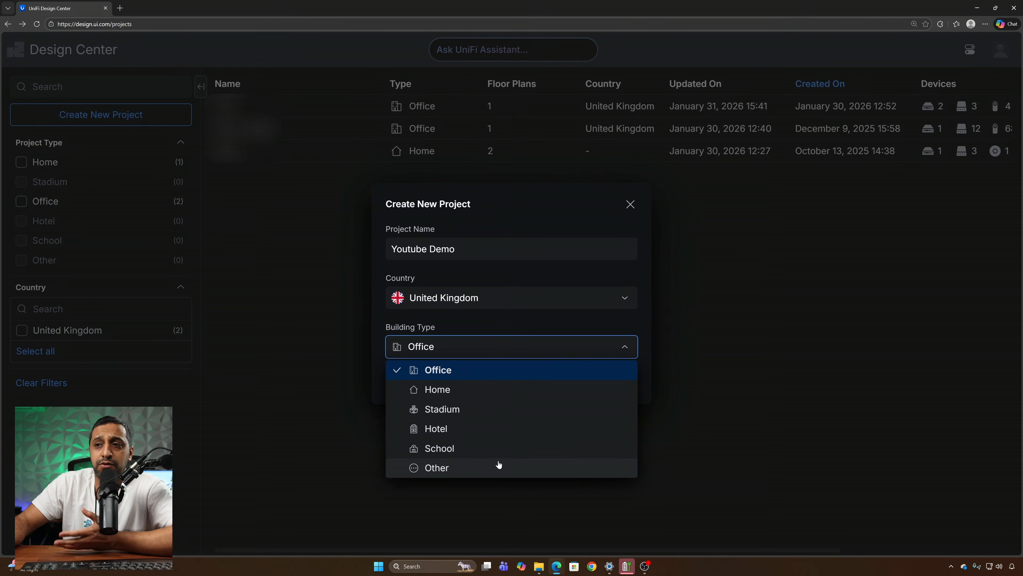
{"action": "left_click", "coordinate": [459, 389]}
{"action": "left_click", "coordinate": [443, 349]}
{"action": "left_click", "coordinate": [457, 370]}
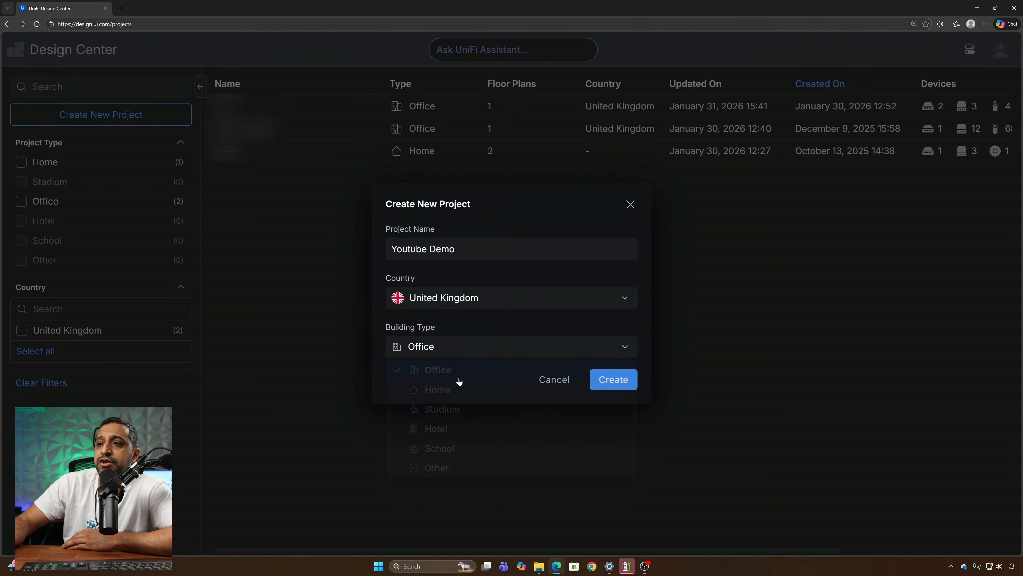
{"action": "left_click", "coordinate": [624, 388]}
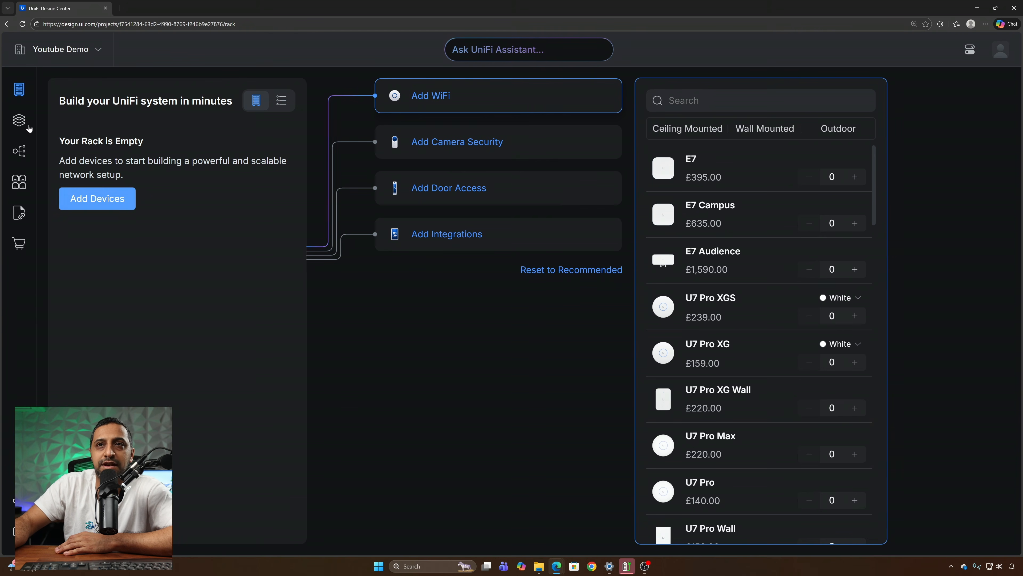
Step: Look through the new project's floor plan, topology, ports, sharing and cart pages
{"action": "left_click", "coordinate": [19, 121]}
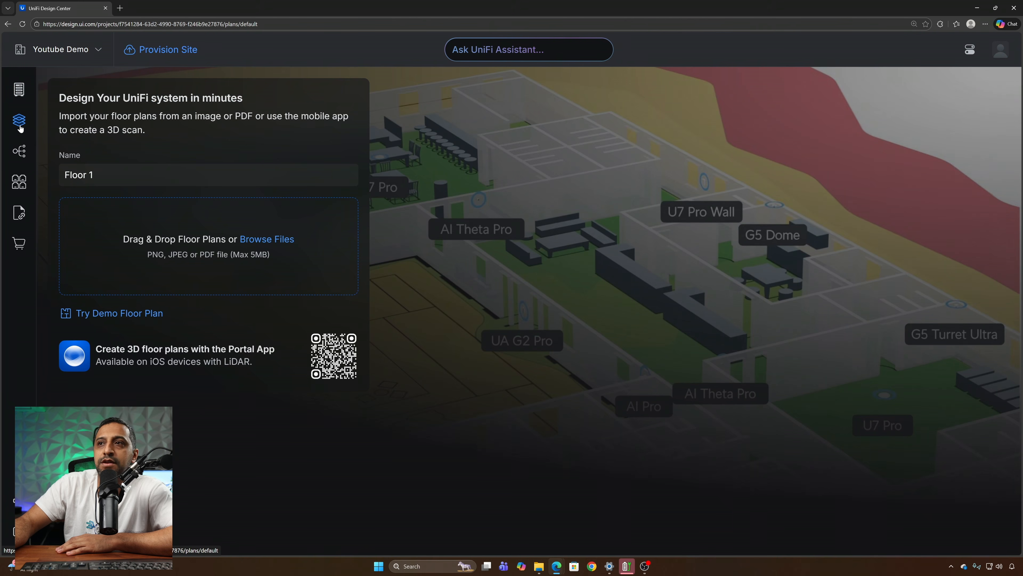
{"action": "left_click", "coordinate": [23, 155]}
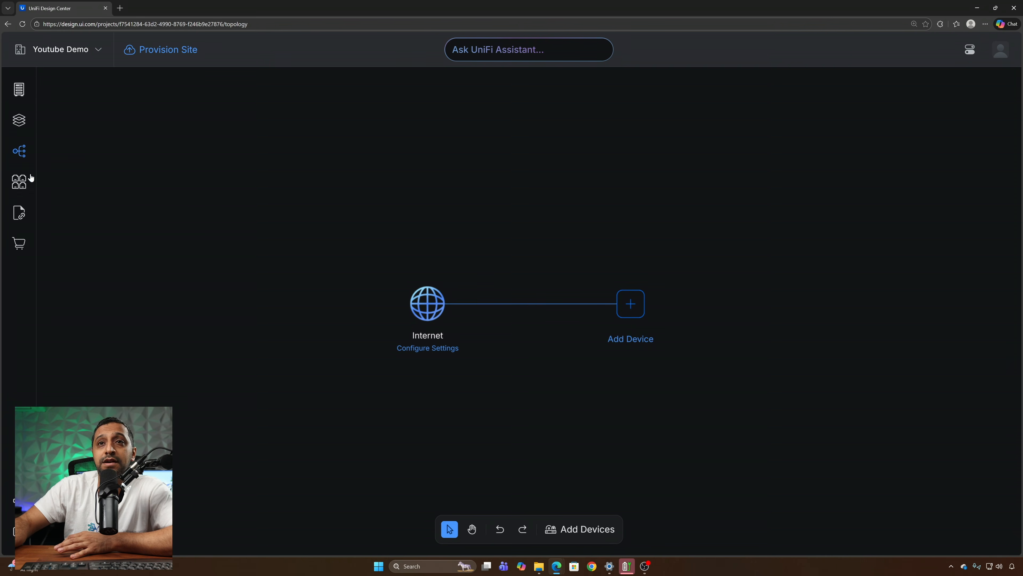
{"action": "left_click", "coordinate": [20, 181]}
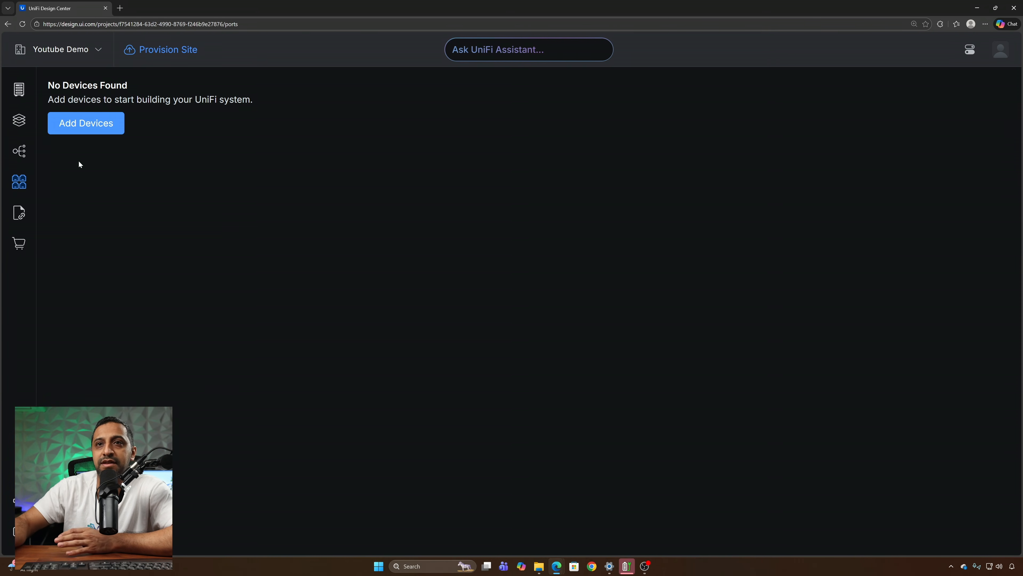
{"action": "left_click", "coordinate": [21, 215]}
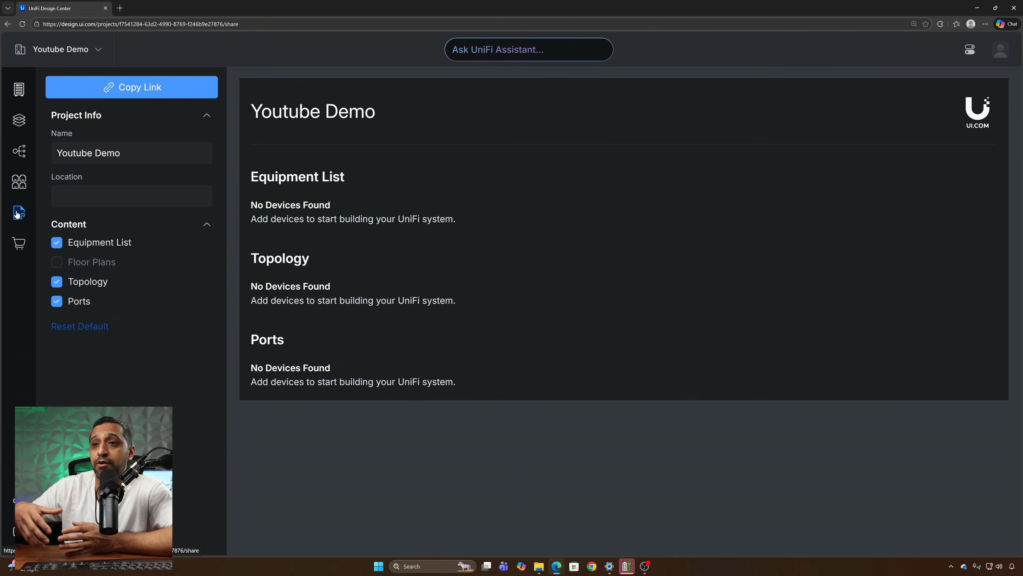
{"action": "left_click", "coordinate": [19, 244]}
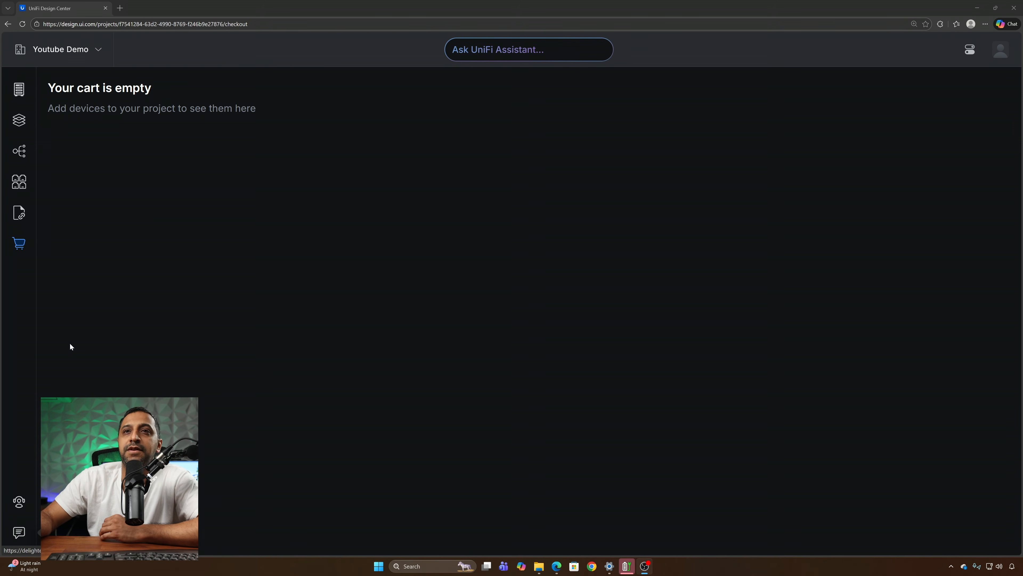
Step: Import the Office Floor plan PNG from Downloads as the project's Floor 1 plan
{"action": "left_click", "coordinate": [15, 123]}
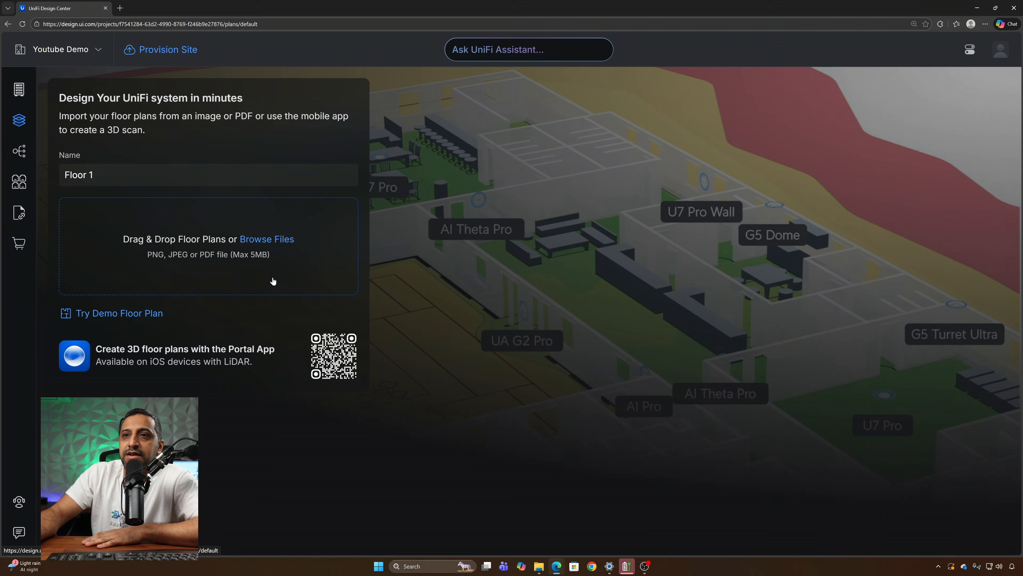
{"action": "left_click_drag", "start_coordinate": [111, 348], "coordinate": [253, 362]}
{"action": "left_click", "coordinate": [174, 342]}
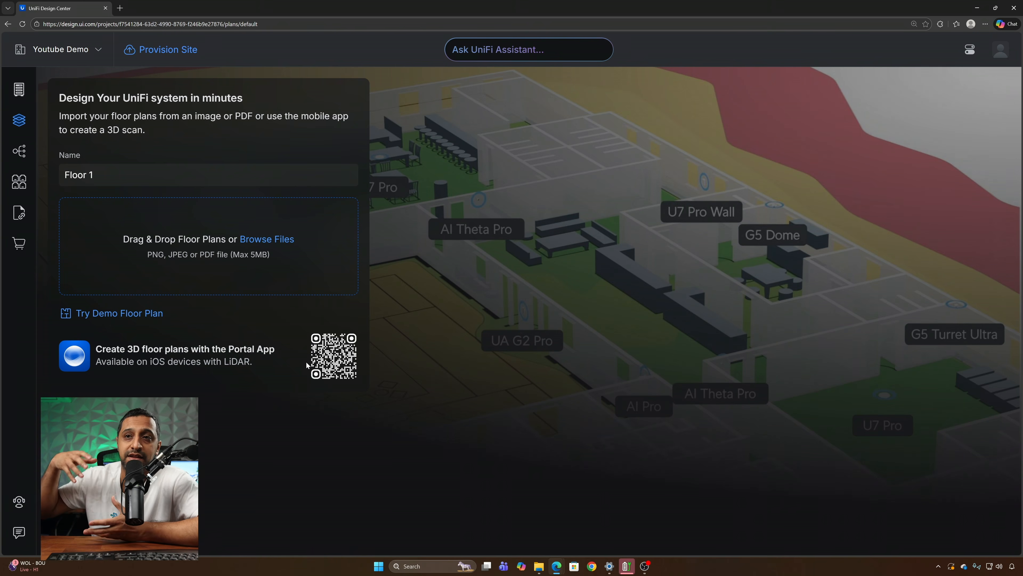
{"action": "left_click", "coordinate": [266, 240]}
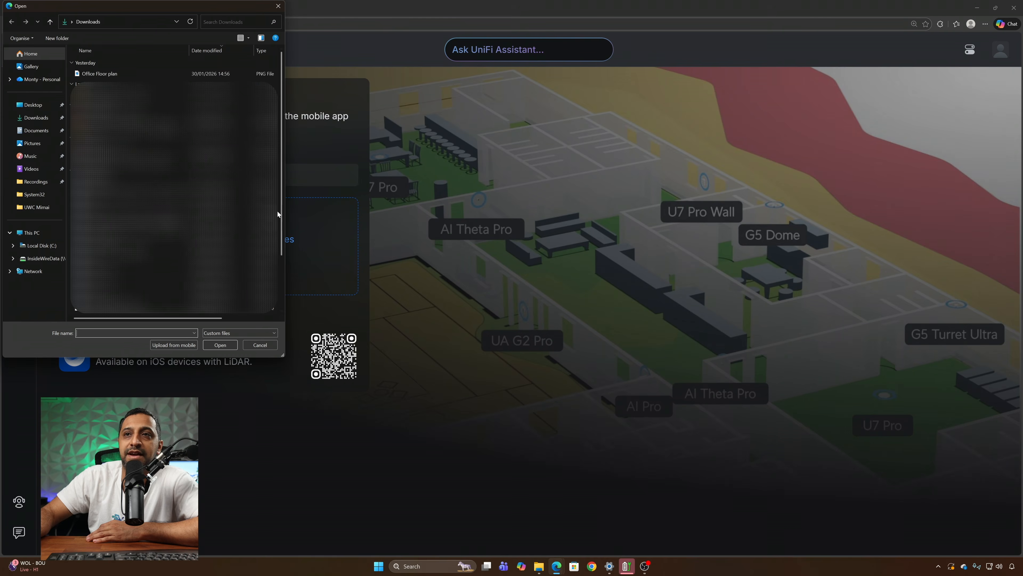
{"action": "double_click", "coordinate": [110, 74]}
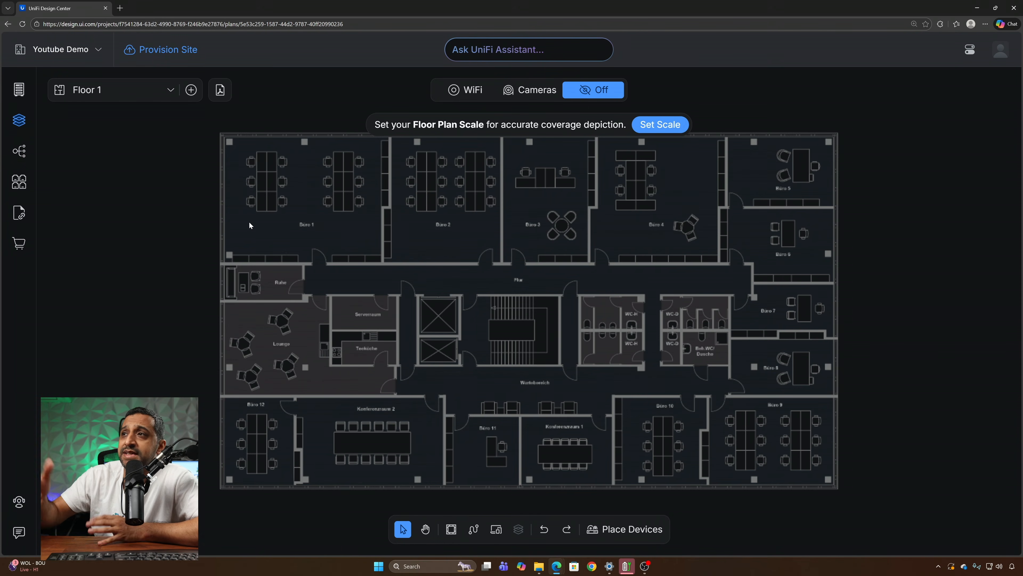
Step: Set the floor plan scale by marking the building's full upper edge as 40 m long
{"action": "left_click", "coordinate": [660, 125]}
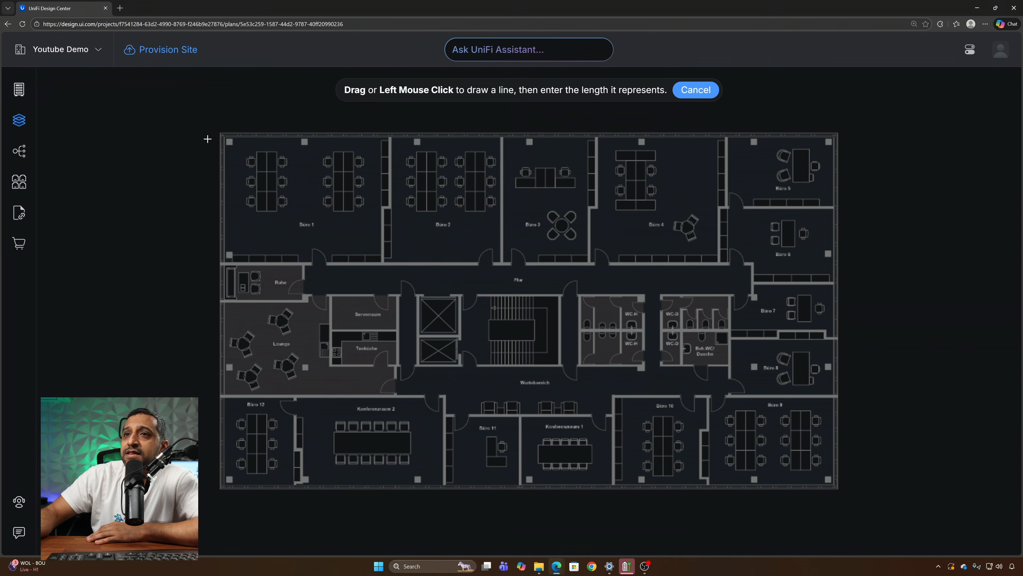
{"action": "left_click_drag", "start_coordinate": [219, 132], "coordinate": [838, 132]}
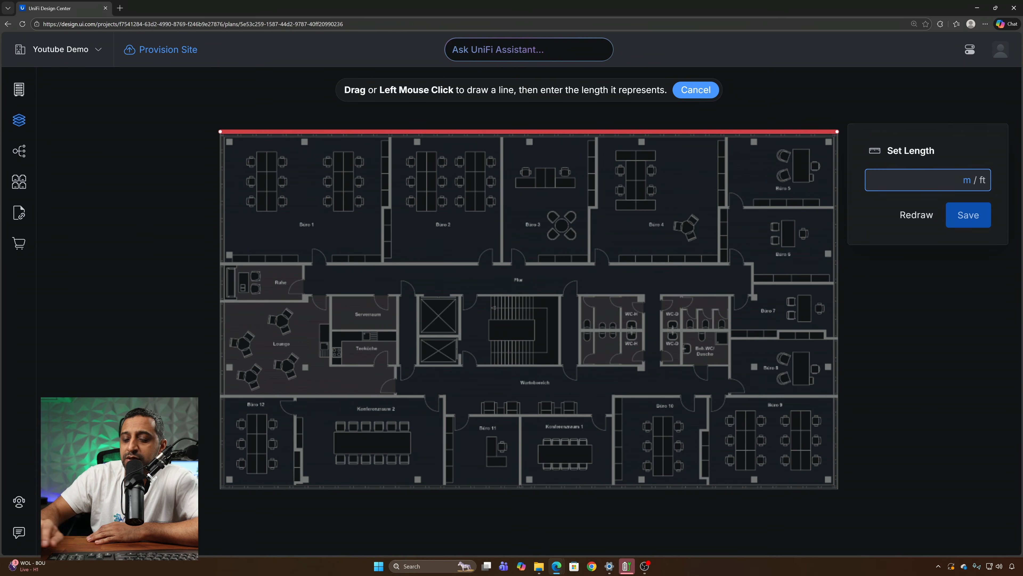
{"action": "type", "text": "40"}
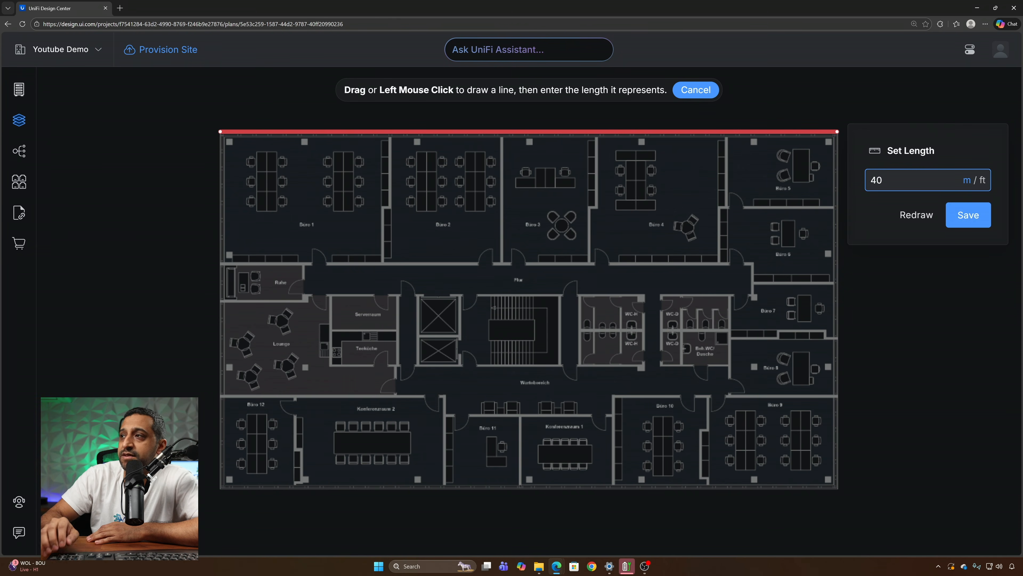
{"action": "key", "text": "Return"}
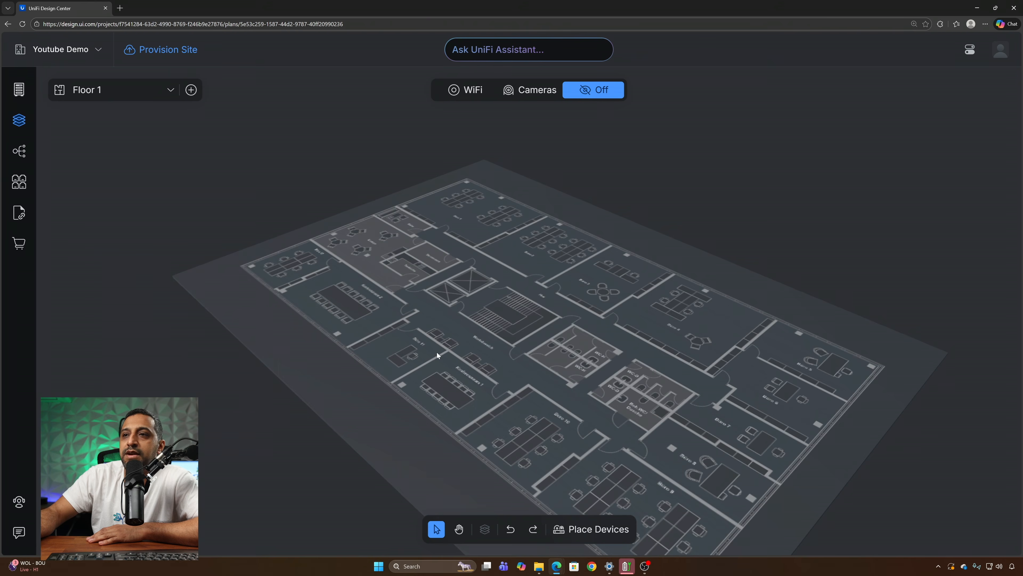
{"action": "middle_click_drag", "start_coordinate": [437, 354], "coordinate": [526, 368]}
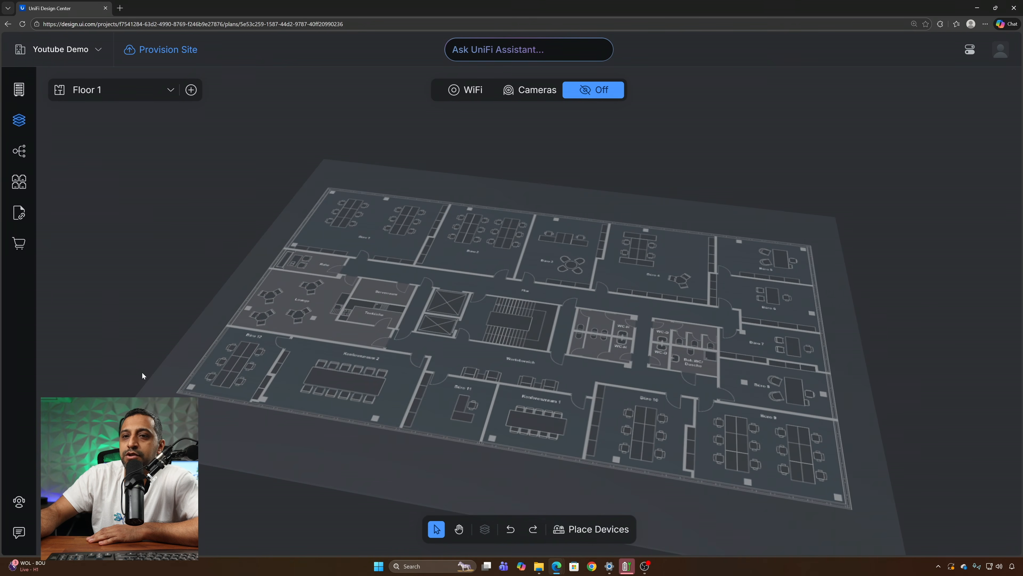
{"action": "left_click", "coordinate": [60, 529]}
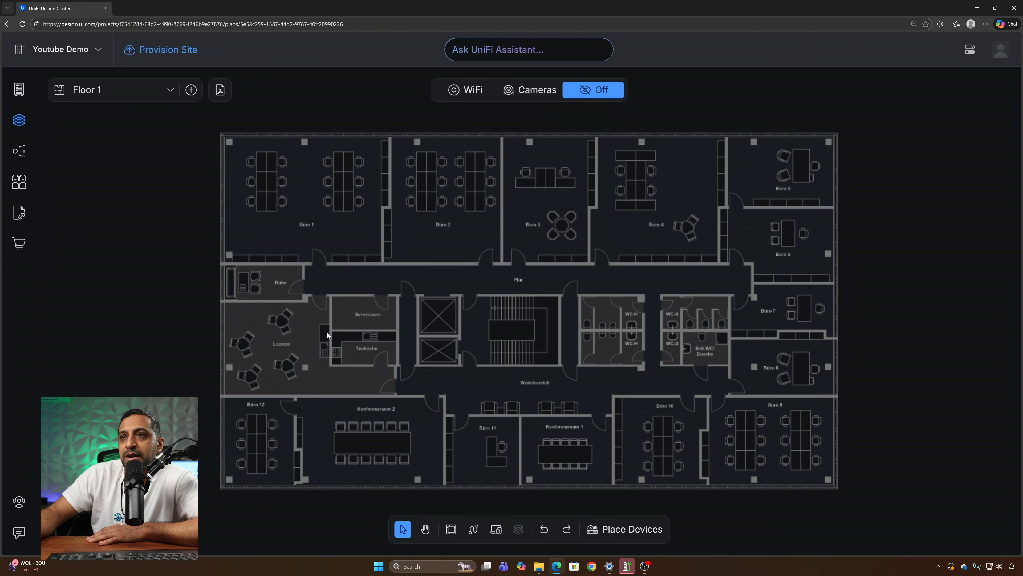
{"action": "left_click", "coordinate": [451, 529]}
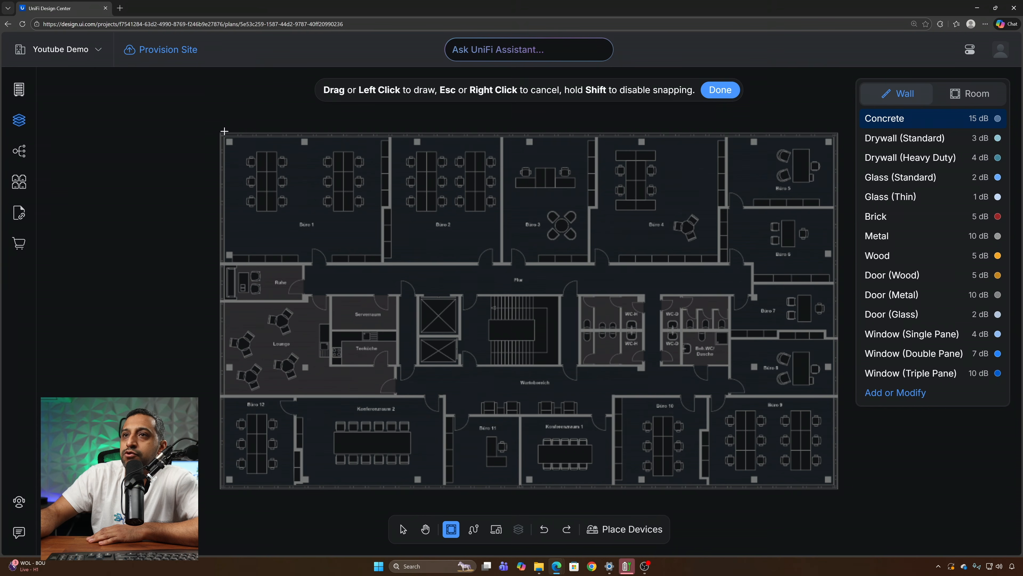
{"action": "left_click_drag", "start_coordinate": [222, 131], "coordinate": [837, 131]}
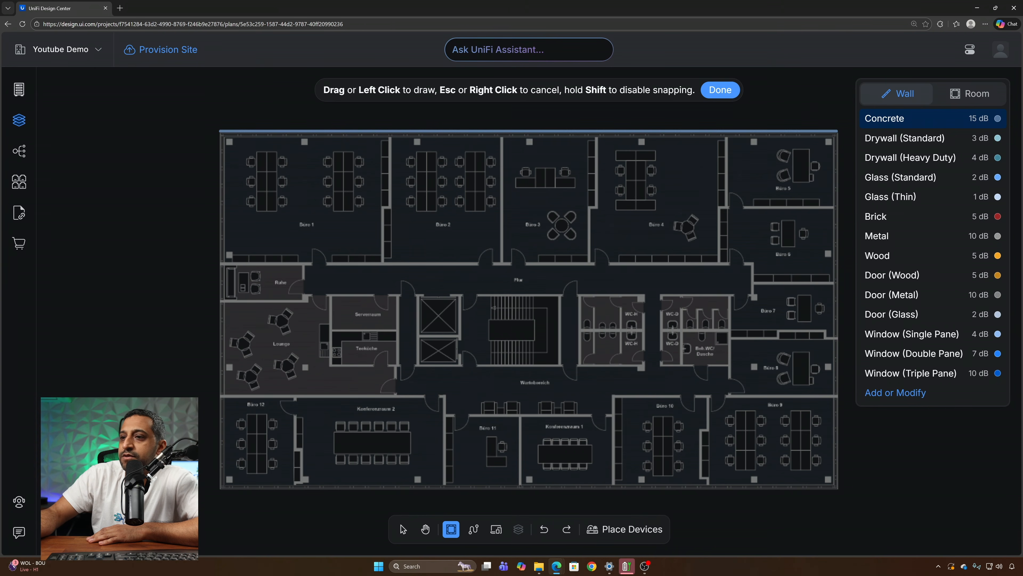
{"action": "key", "text": "Escape"}
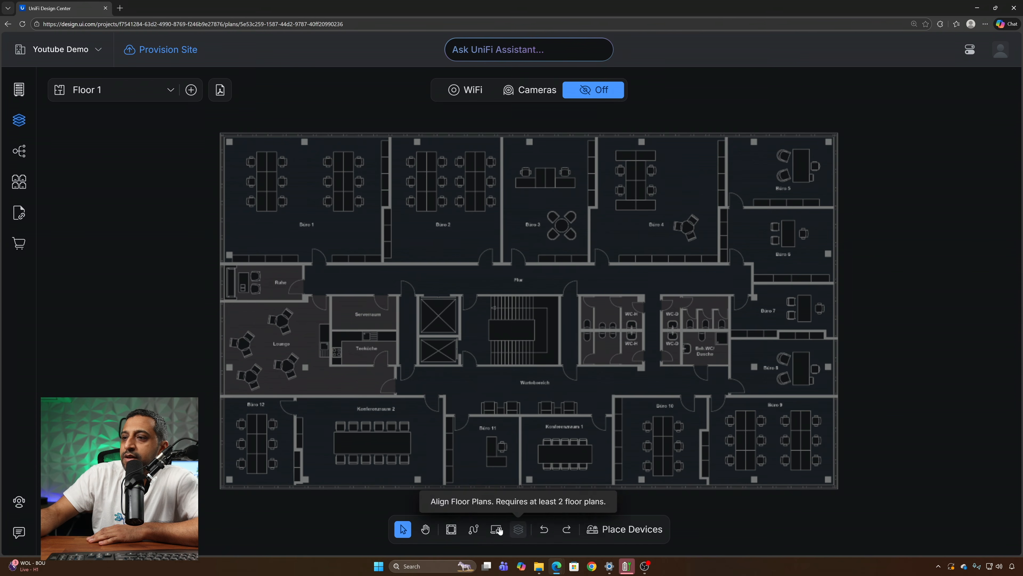
Step: Draw a Concrete room around the building's entire outer perimeter, about 23.3 m from its upper to its lower edge
{"action": "left_click", "coordinate": [451, 529]}
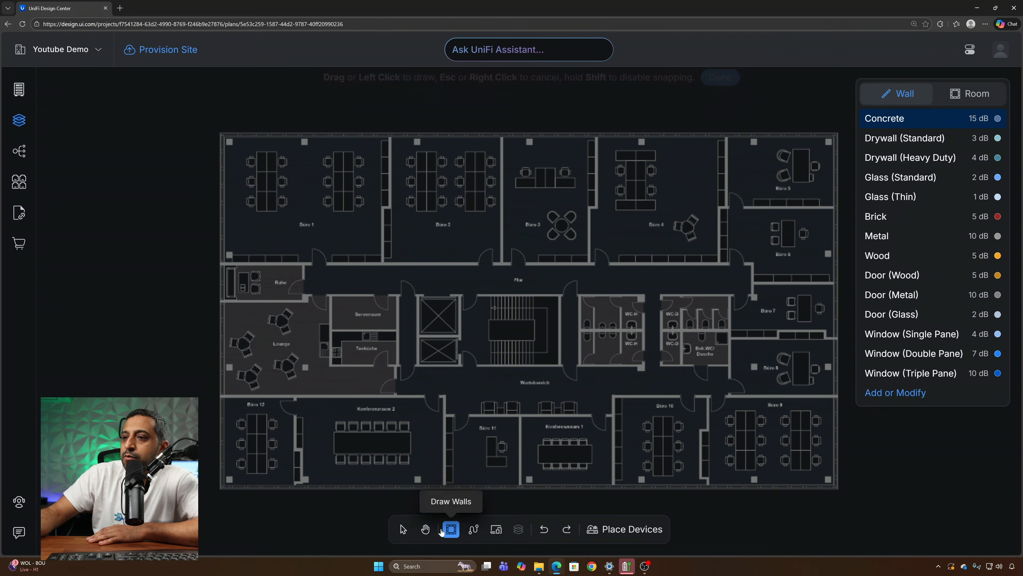
{"action": "left_click", "coordinate": [966, 97]}
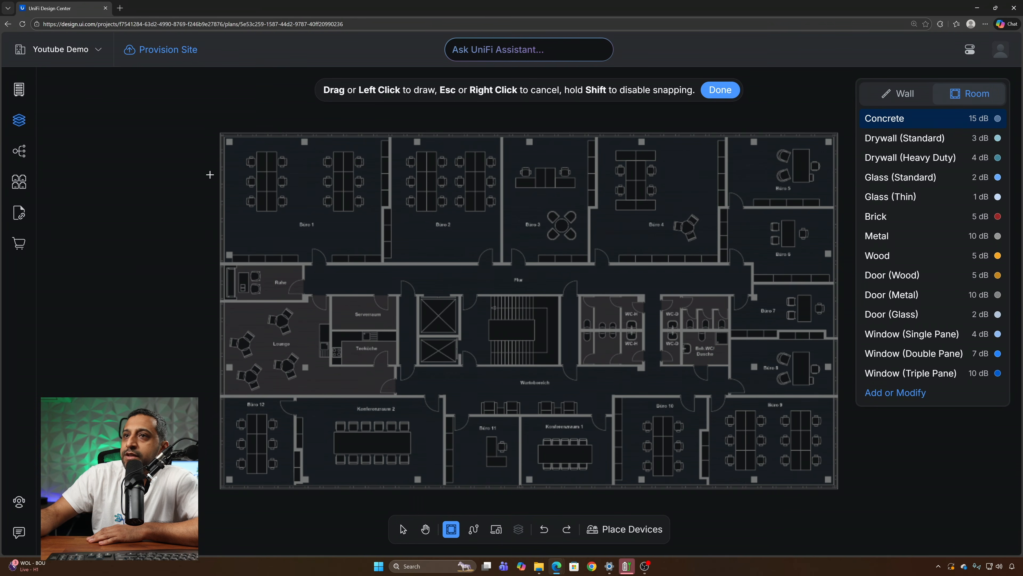
{"action": "left_click_drag", "start_coordinate": [219, 131], "coordinate": [839, 490]}
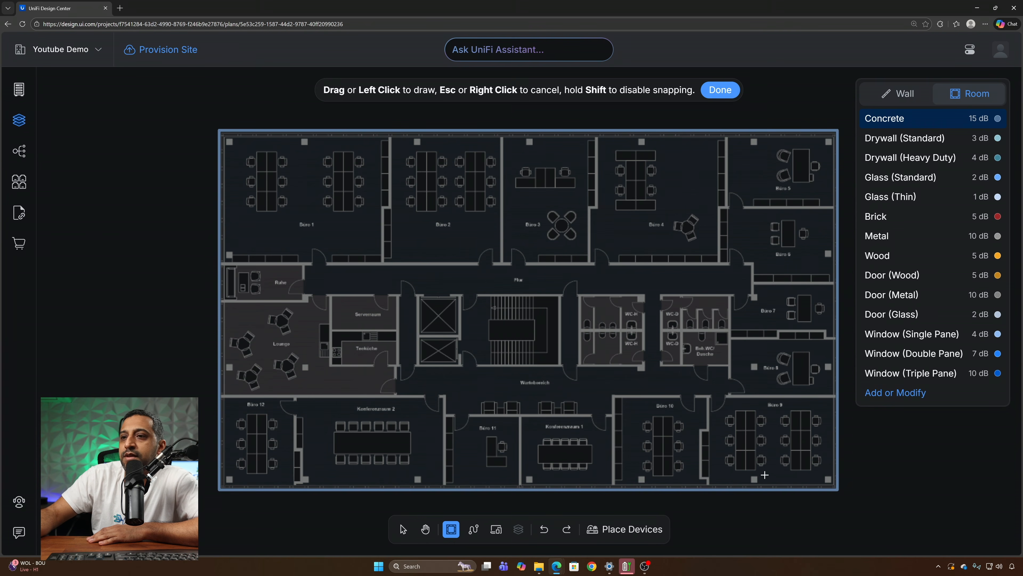
Step: Draw Drywall (Standard) walls along the corridor side of Büro 1 to Büro 4 and along the Ruhe room's lower and right sides
{"action": "left_click", "coordinate": [913, 95]}
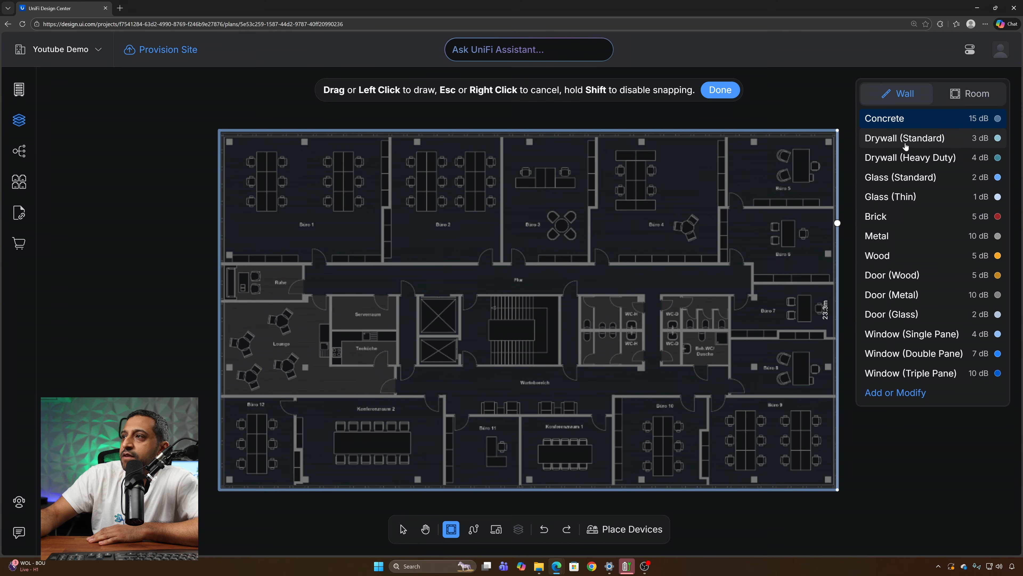
{"action": "left_click", "coordinate": [220, 262]}
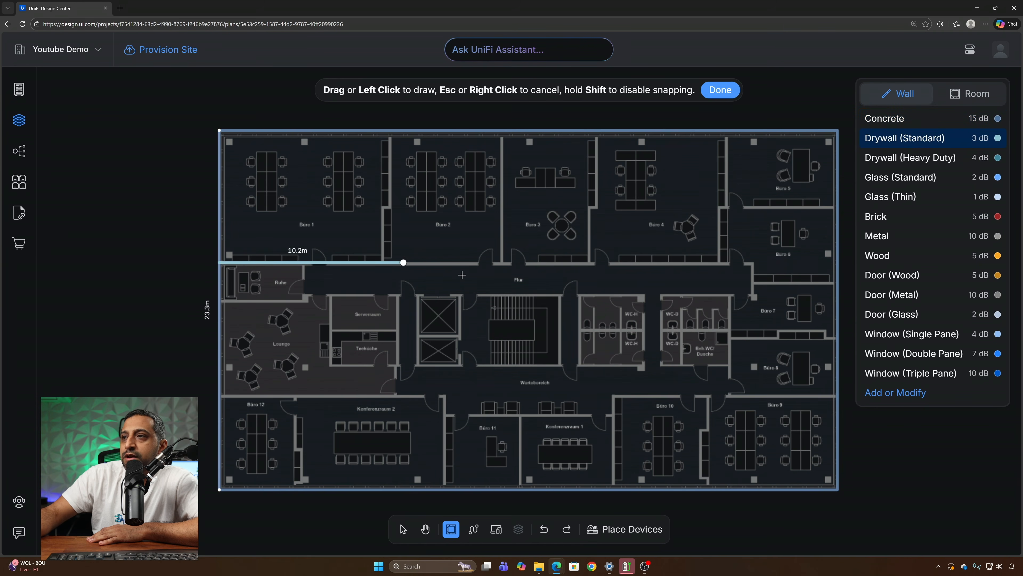
{"action": "left_click", "coordinate": [728, 263]}
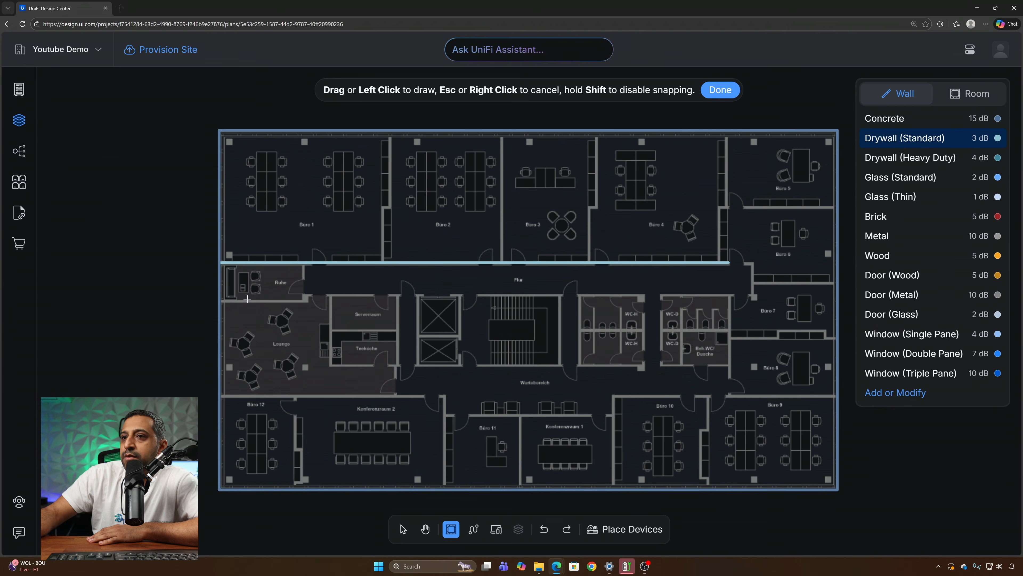
{"action": "left_click", "coordinate": [219, 302]}
{"action": "left_click", "coordinate": [309, 302]}
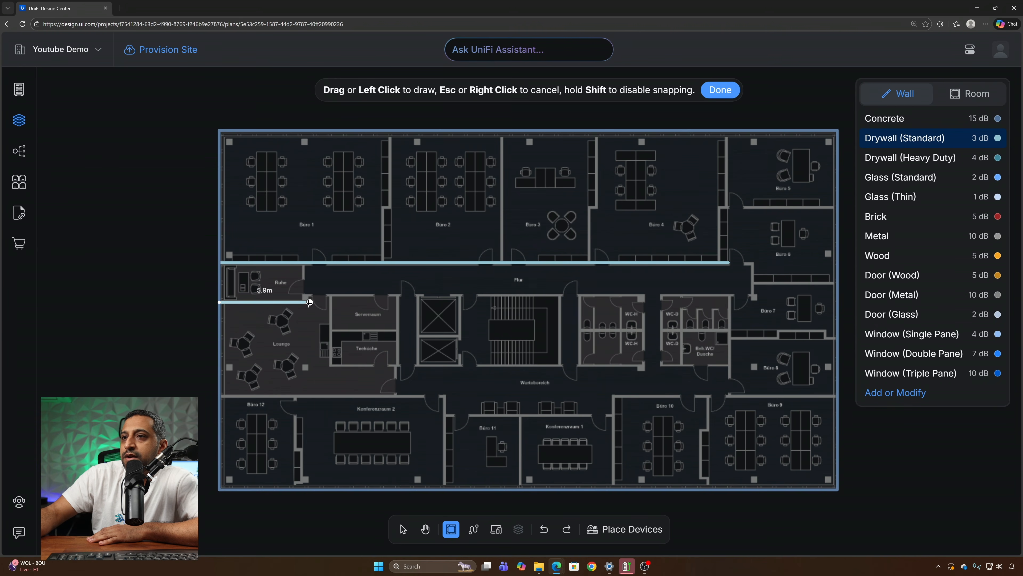
{"action": "left_click", "coordinate": [309, 265]}
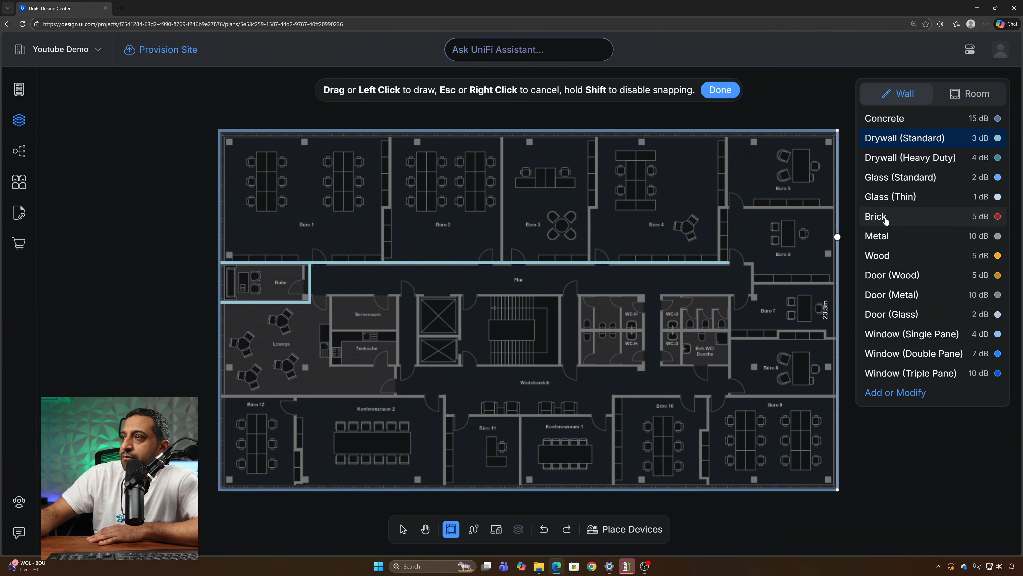
Step: Draw a Glass (Standard) section in the corridor wall below Büro 4
{"action": "left_click", "coordinate": [896, 179]}
{"action": "left_click", "coordinate": [628, 262]}
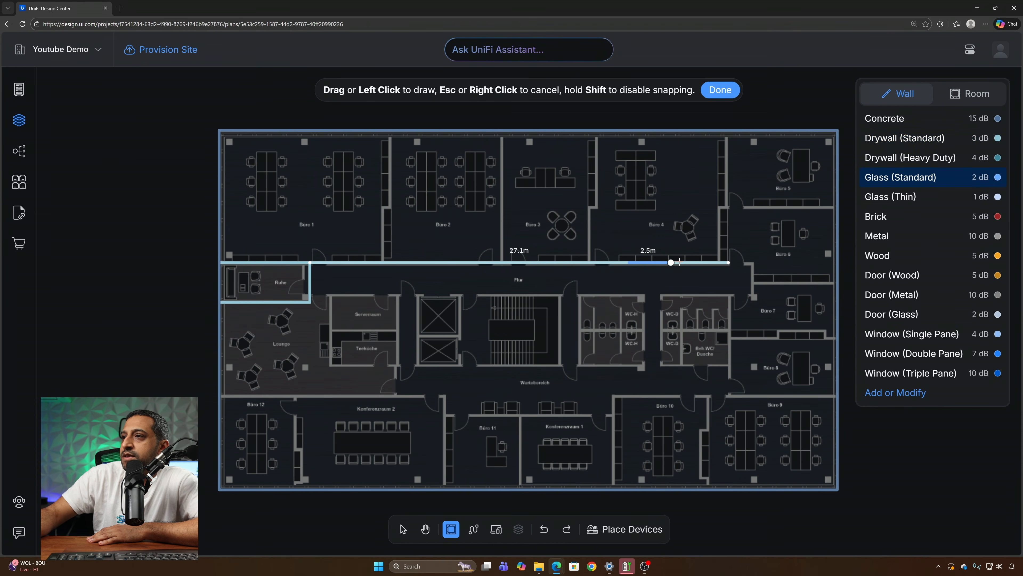
{"action": "left_click", "coordinate": [713, 262]}
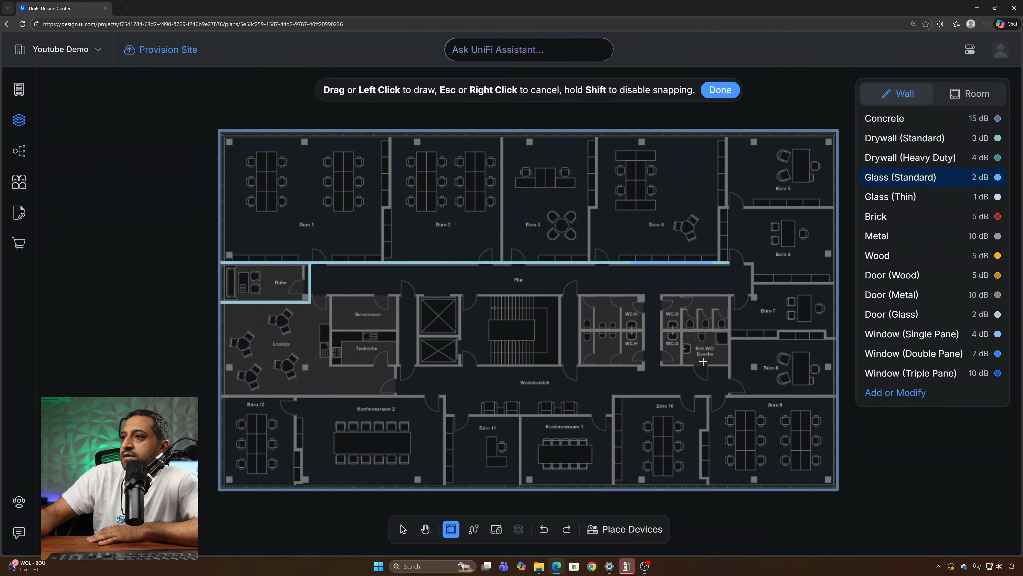
Step: Add Door (Glass) sections in the corridor wall at the Büro 1 to Büro 4 doorways, finish drawing and inspect the walls in 3D
{"action": "left_click", "coordinate": [894, 314]}
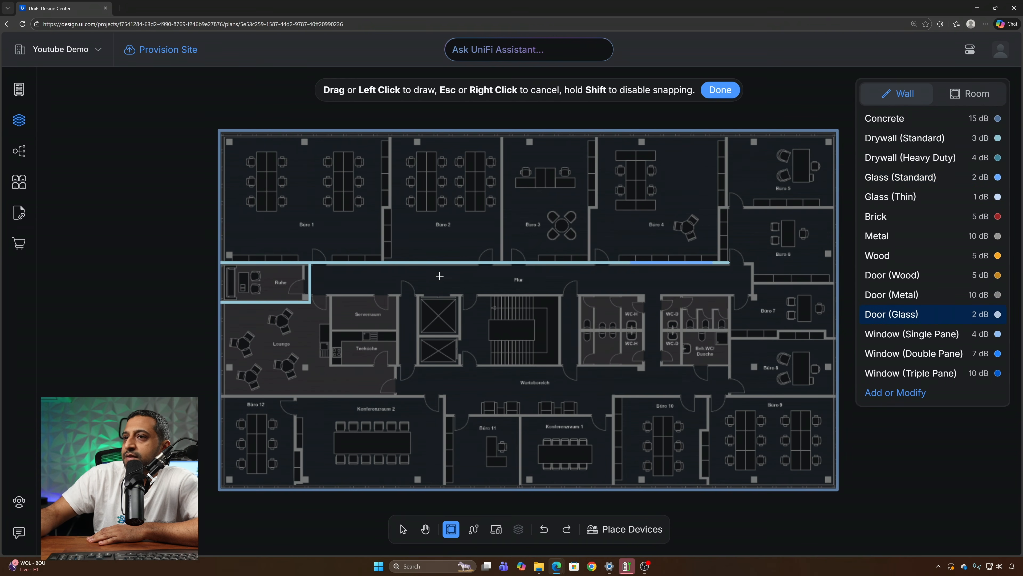
{"action": "left_click", "coordinate": [313, 263]}
{"action": "left_click", "coordinate": [324, 262]}
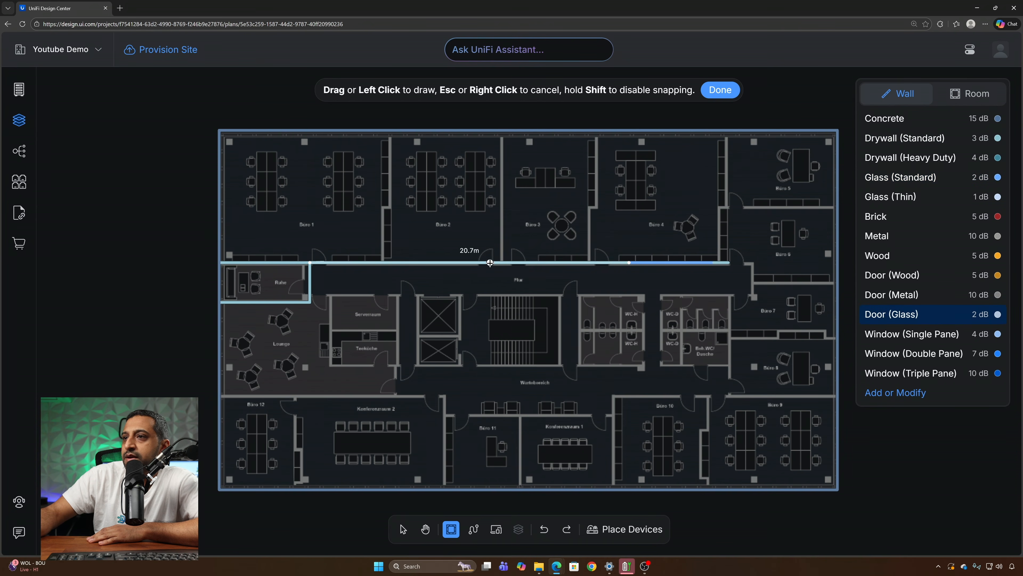
{"action": "left_click_drag", "start_coordinate": [480, 263], "coordinate": [532, 262]}
{"action": "left_click_drag", "start_coordinate": [594, 262], "coordinate": [610, 262]}
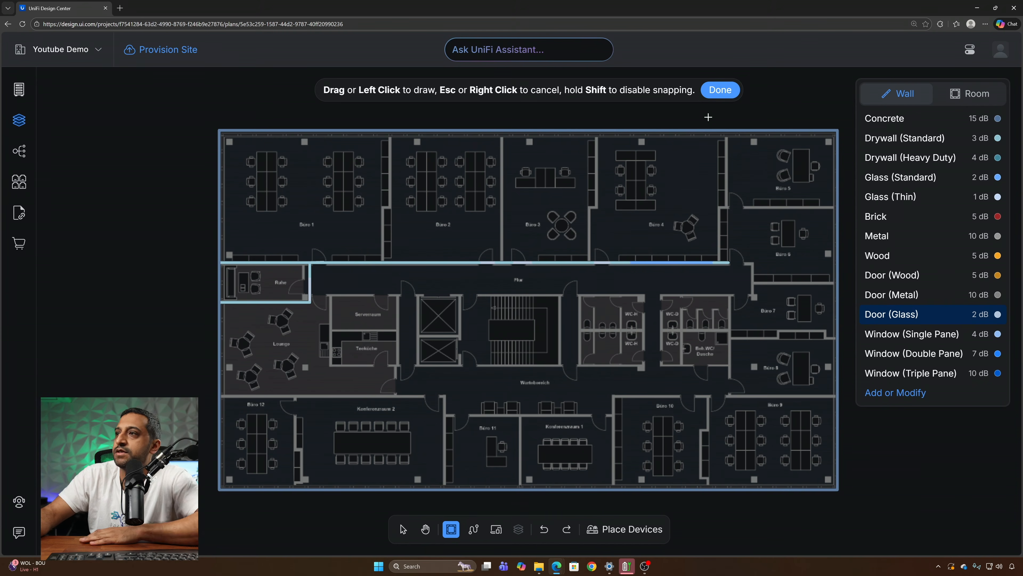
{"action": "left_click", "coordinate": [731, 92]}
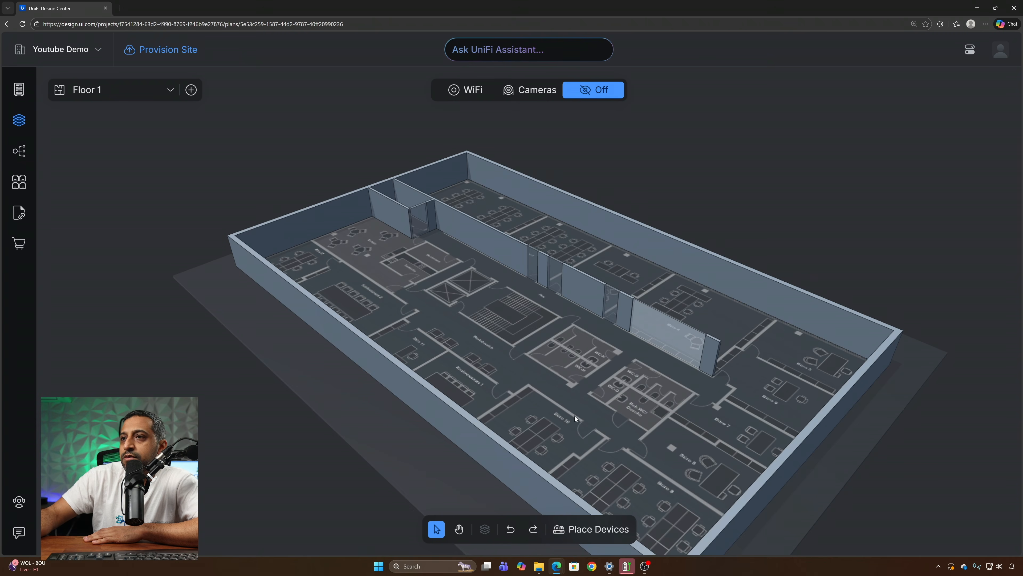
{"action": "left_click_drag", "start_coordinate": [574, 416], "coordinate": [636, 401]}
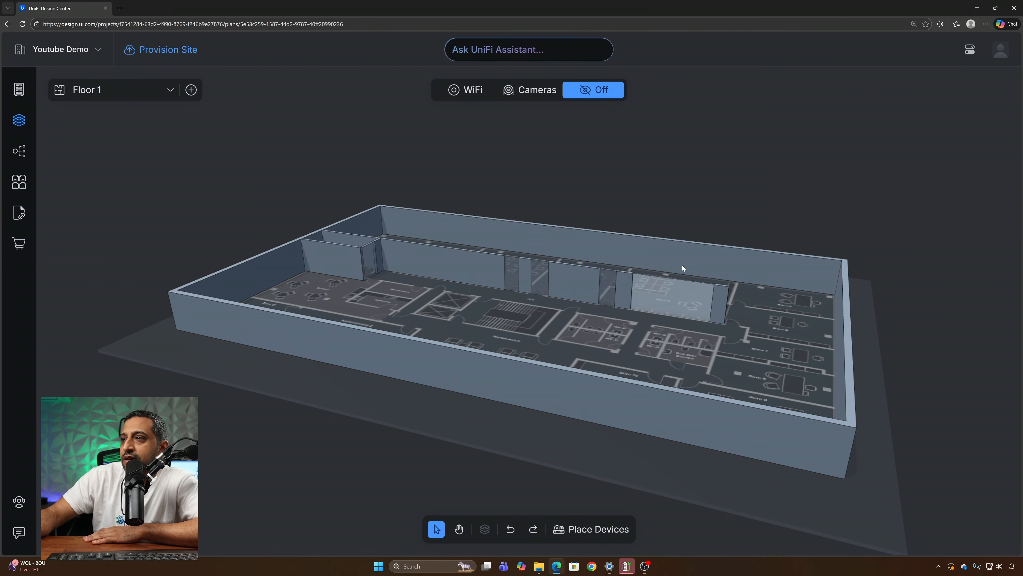
Step: Switch to the Test project and inspect its Floor 1 walls in the 3D view
{"action": "left_click", "coordinate": [54, 60]}
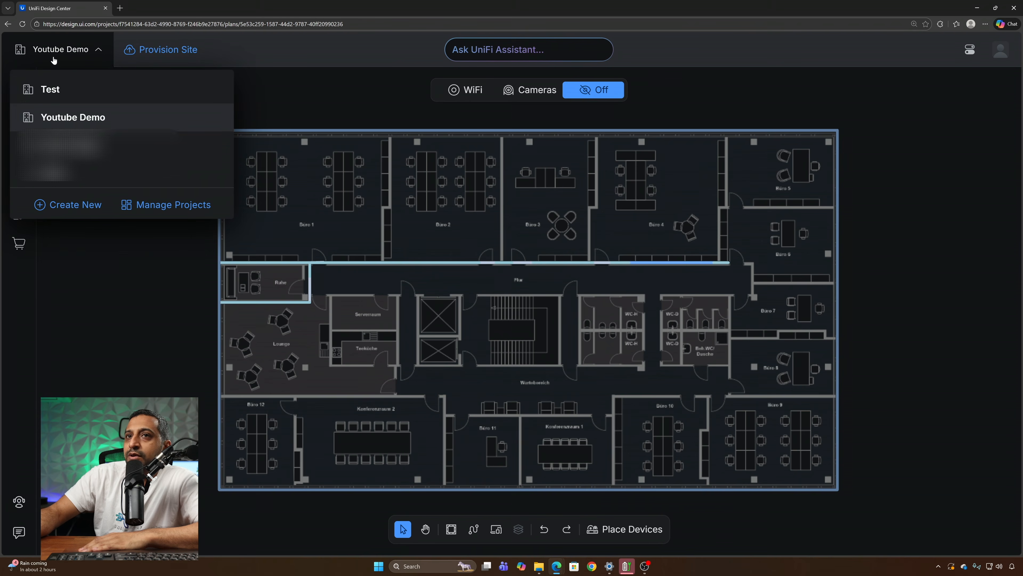
{"action": "left_click", "coordinate": [57, 118]}
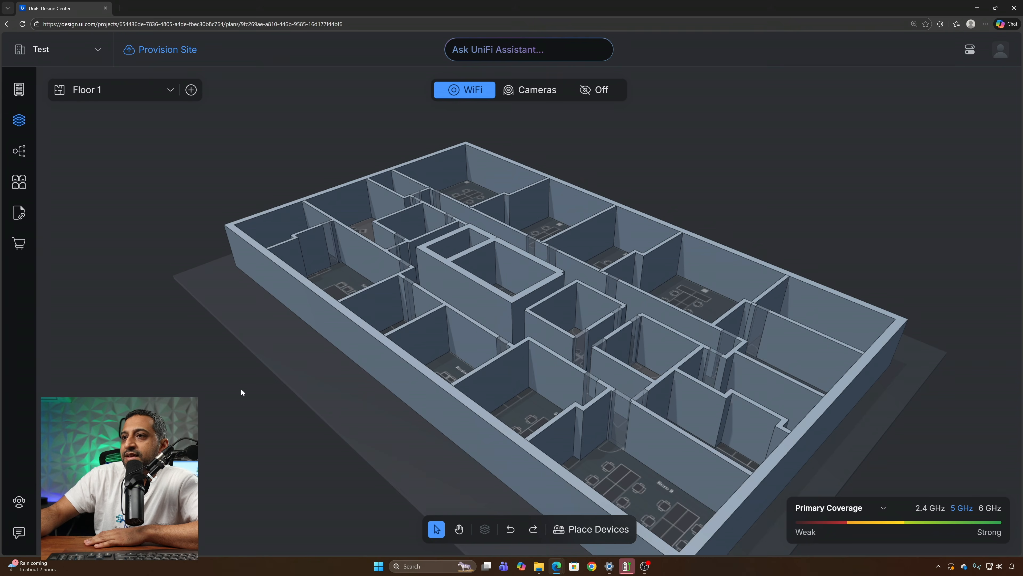
{"action": "left_click_drag", "start_coordinate": [334, 358], "coordinate": [435, 355]}
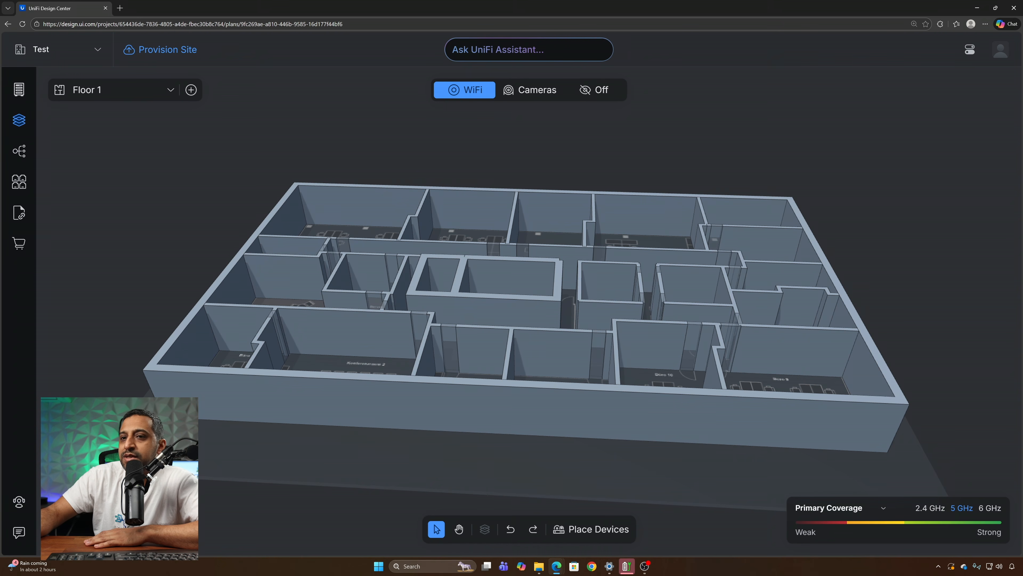
Step: Duplicate the Floor 1 plan in the floor plan management settings
{"action": "left_click", "coordinate": [170, 89]}
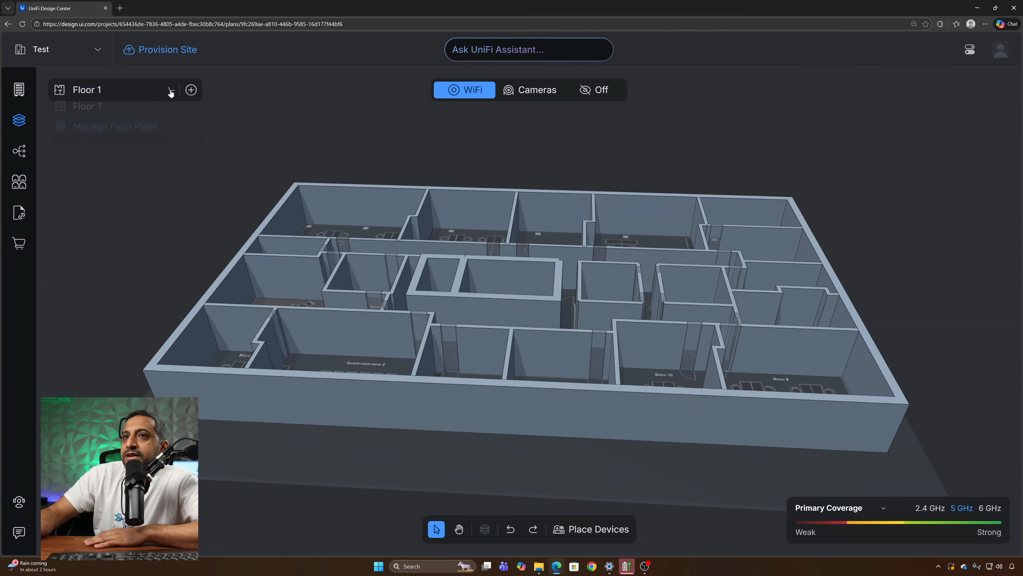
{"action": "left_click", "coordinate": [133, 138]}
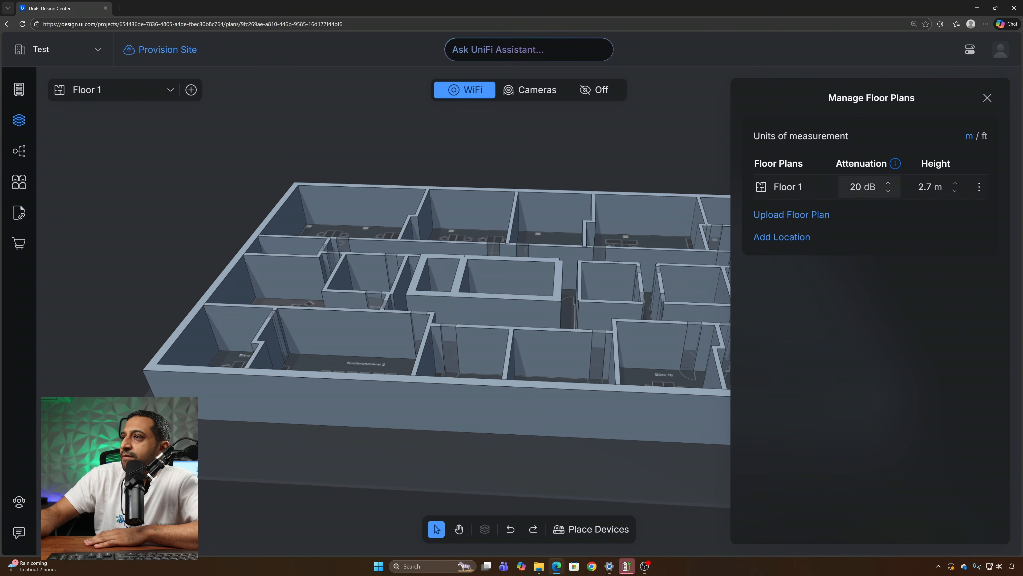
{"action": "left_click", "coordinate": [980, 187]}
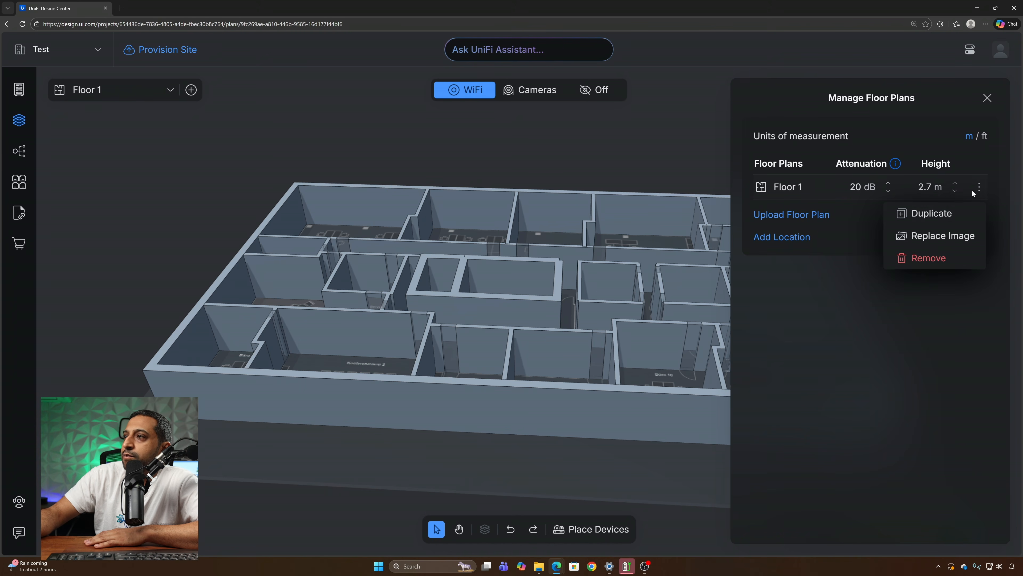
{"action": "left_click", "coordinate": [931, 213]}
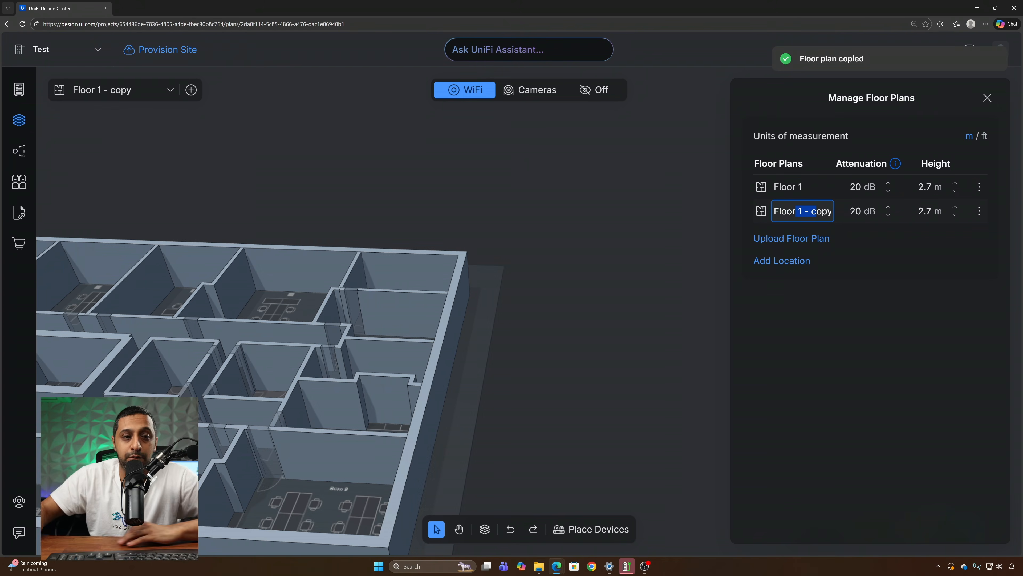
Step: Rename the duplicated floor plan as Floor 2 and close the floor plan management settings
{"action": "key", "text": "ctrl+a"}
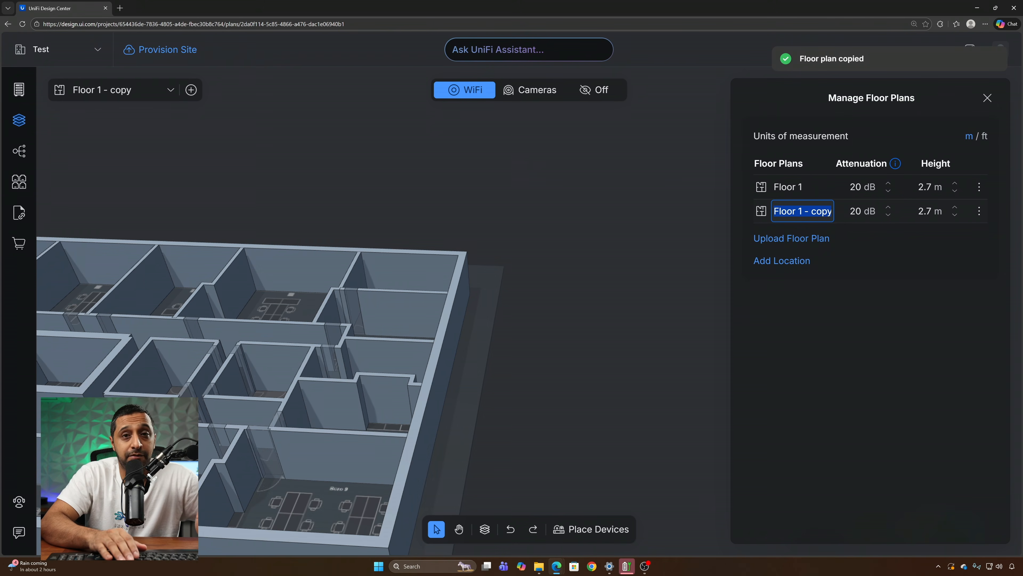
{"action": "key", "text": "BackSpace"}
{"action": "type", "text": "Floor 2"}
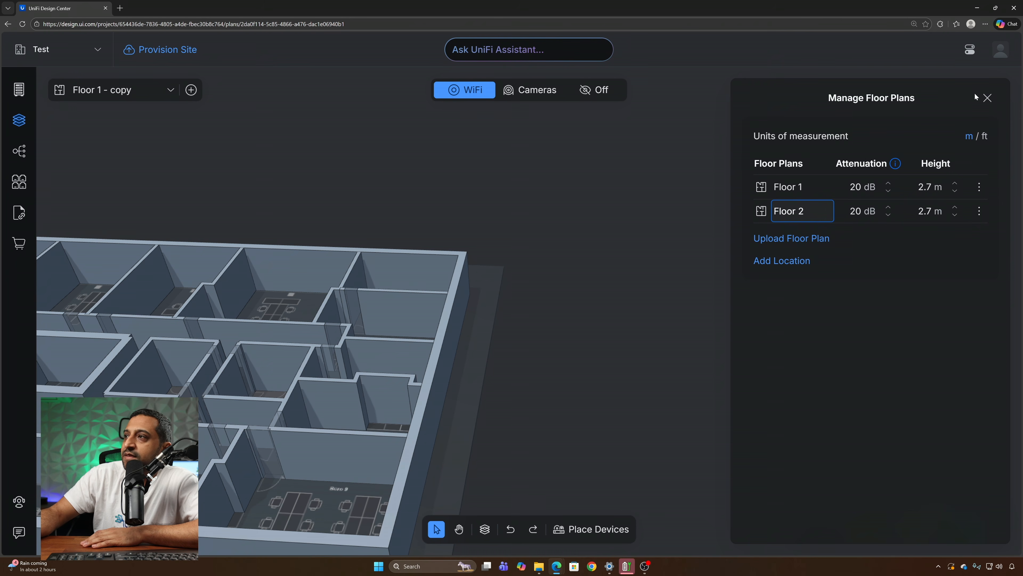
{"action": "left_click", "coordinate": [529, 247]}
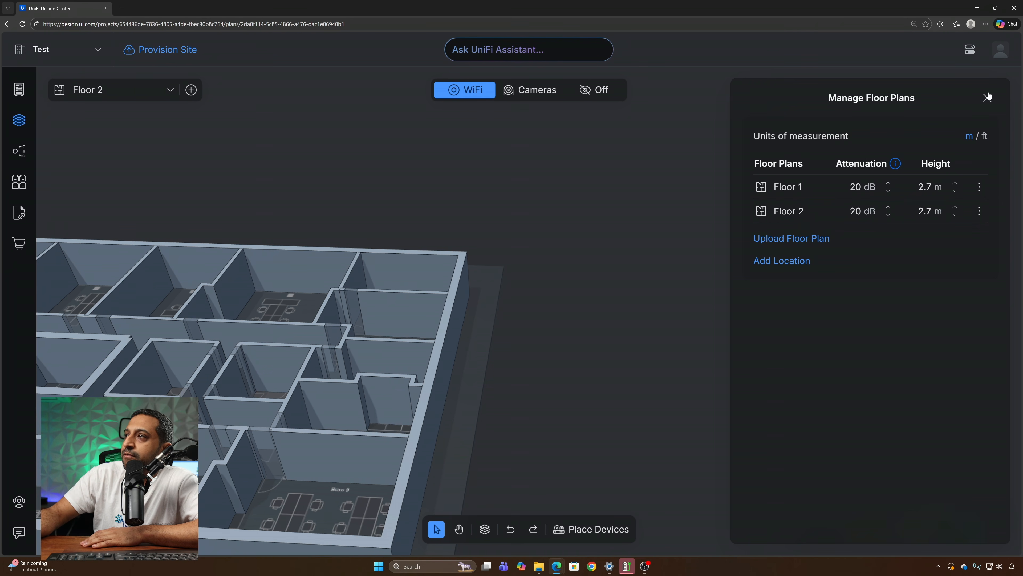
{"action": "left_click", "coordinate": [987, 96]}
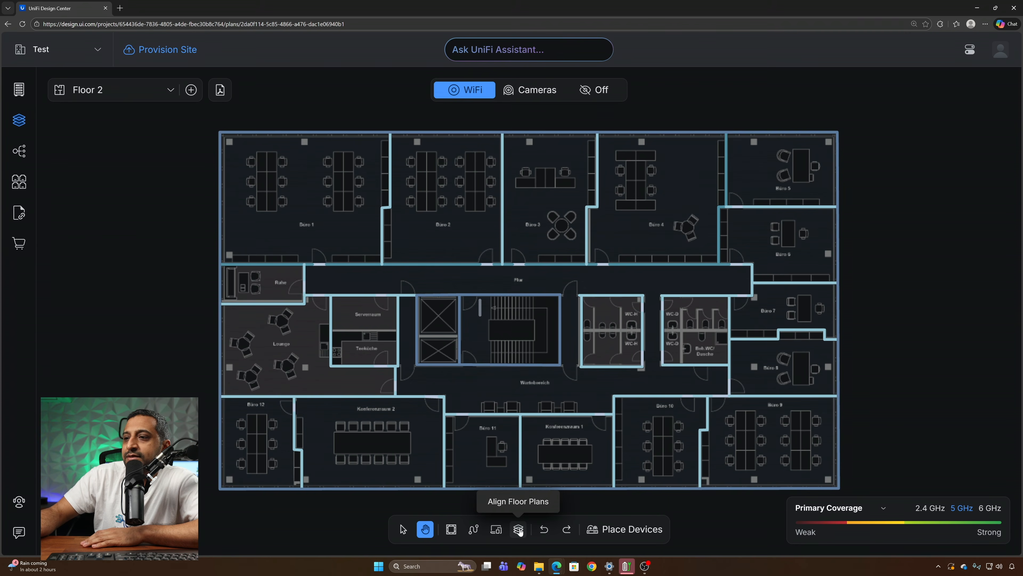
Step: Start Align Floor Plans and try adjusting the Floor 1 plan's alignment frame
{"action": "left_click", "coordinate": [519, 529]}
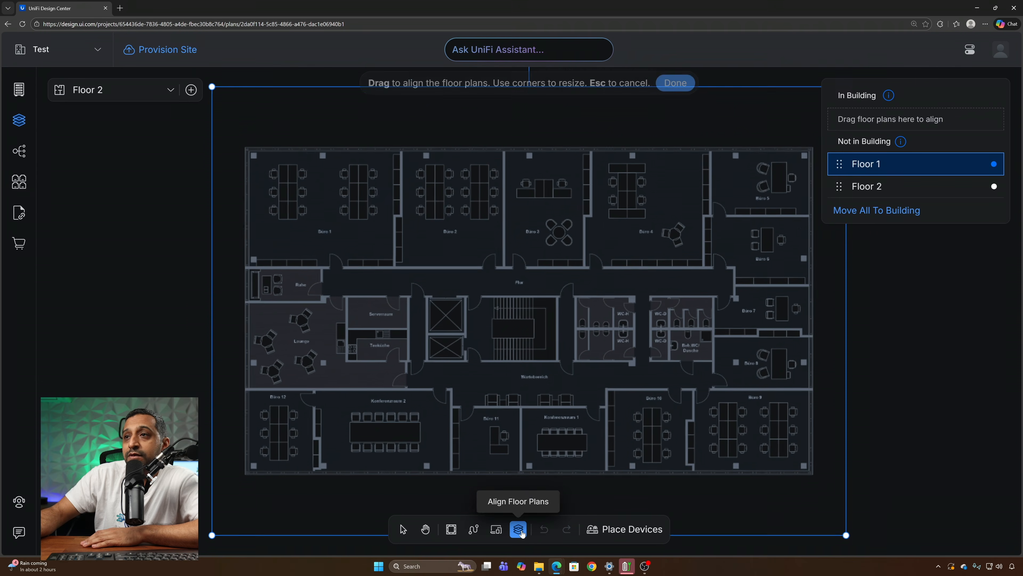
{"action": "left_click_drag", "start_coordinate": [248, 112], "coordinate": [248, 171]}
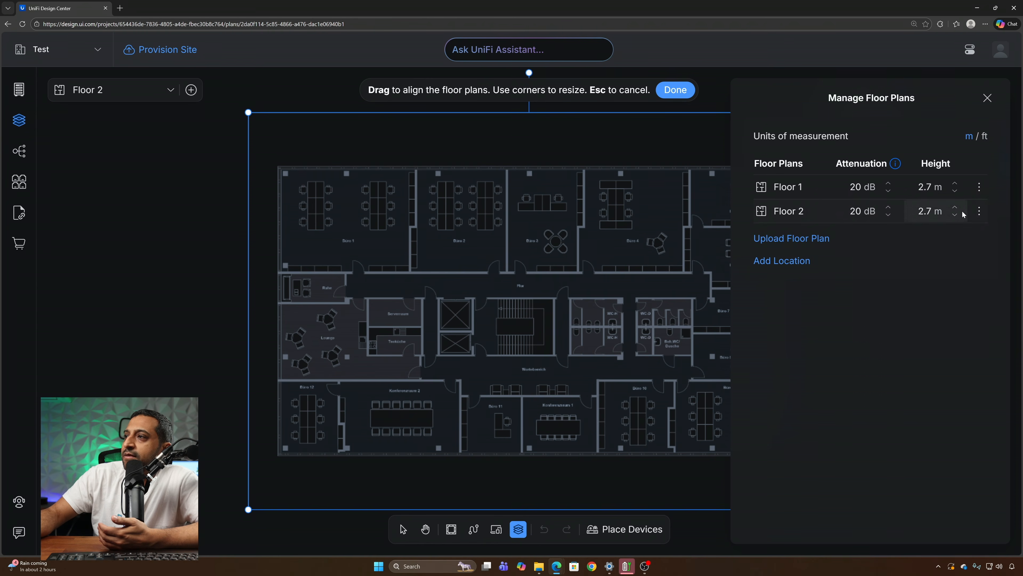
Step: Remove the Floor 2 plan from the project and confirm the removal
{"action": "left_click", "coordinate": [979, 211]}
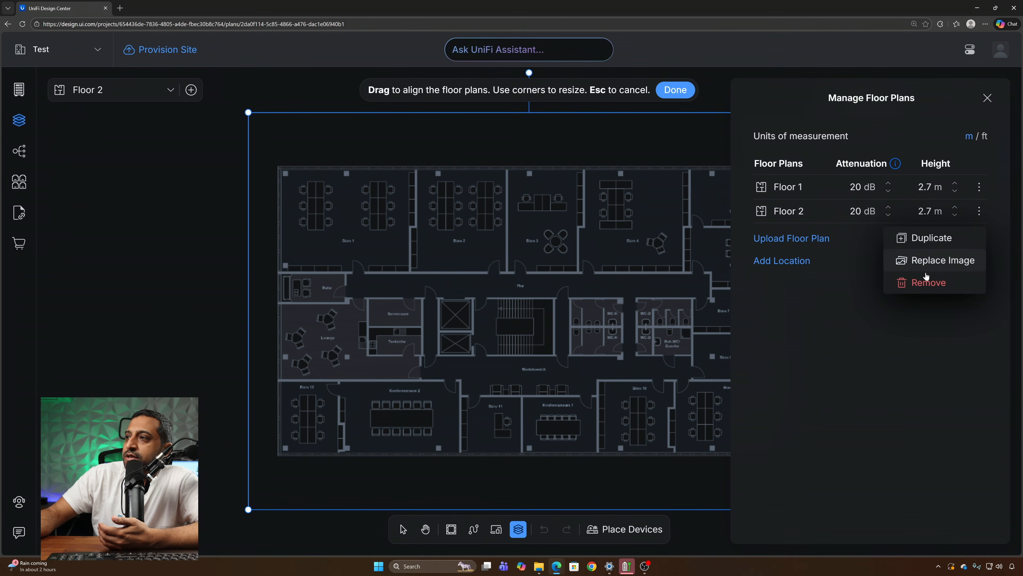
{"action": "left_click", "coordinate": [926, 279]}
{"action": "left_click", "coordinate": [696, 241]}
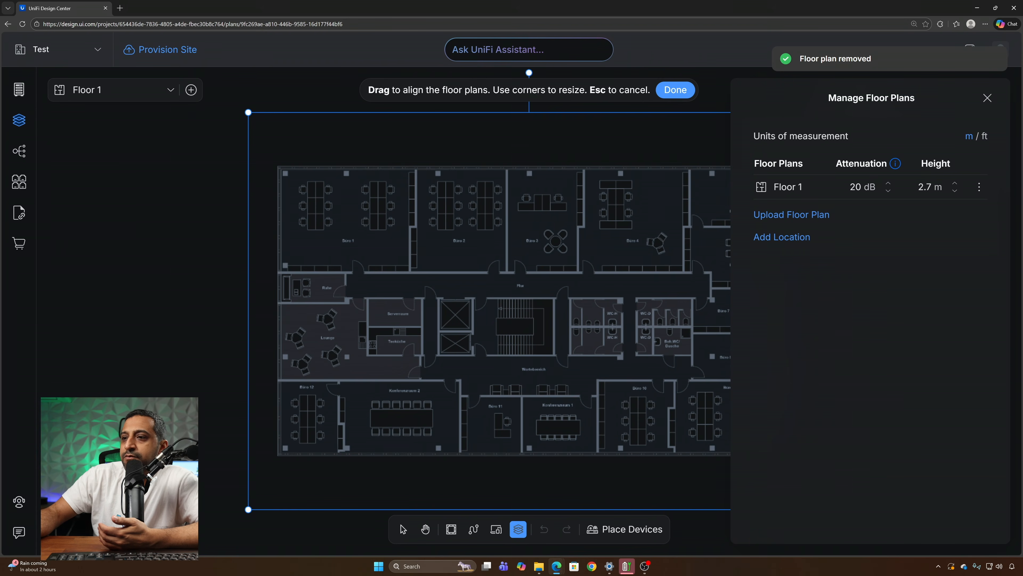
{"action": "left_click", "coordinate": [597, 529]}
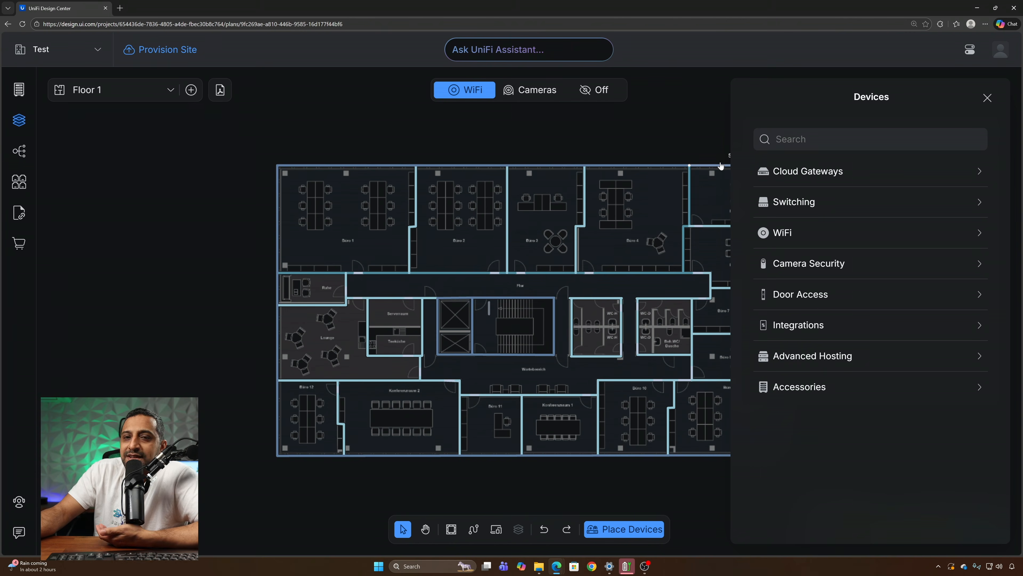
{"action": "left_click", "coordinate": [768, 233]}
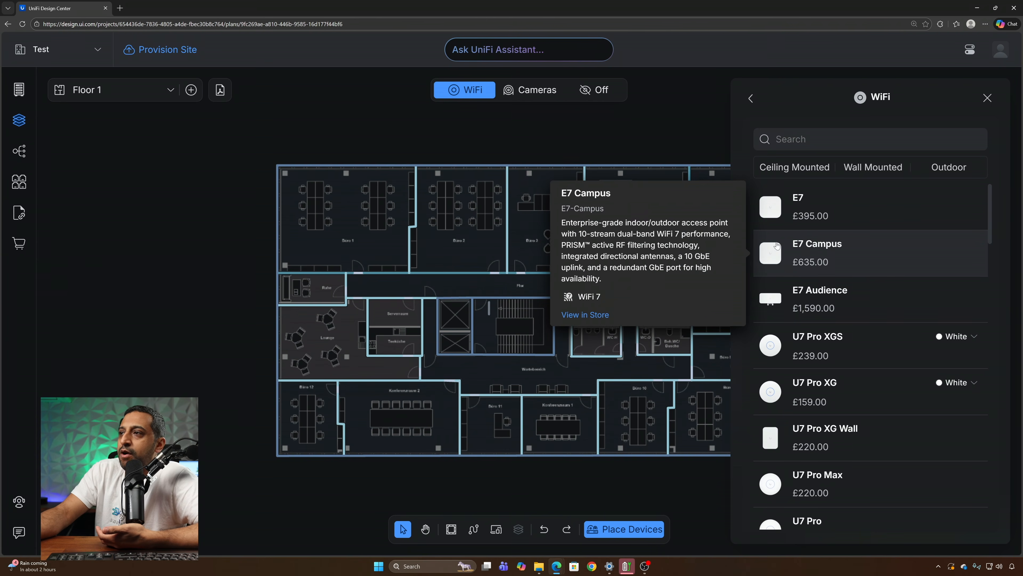
{"action": "scroll", "coordinate": [778, 404], "scroll_direction": "down", "scroll_amount": 3}
{"action": "scroll", "coordinate": [818, 489], "scroll_direction": "down", "scroll_amount": 2}
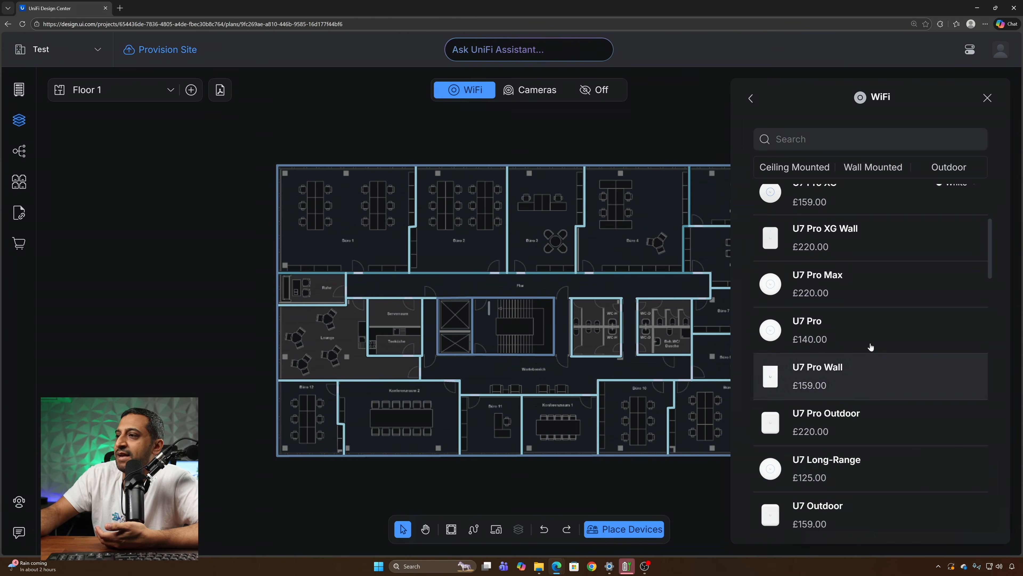
{"action": "mouse_move", "coordinate": [811, 428]}
{"action": "left_click_drag", "start_coordinate": [828, 428], "coordinate": [267, 291]}
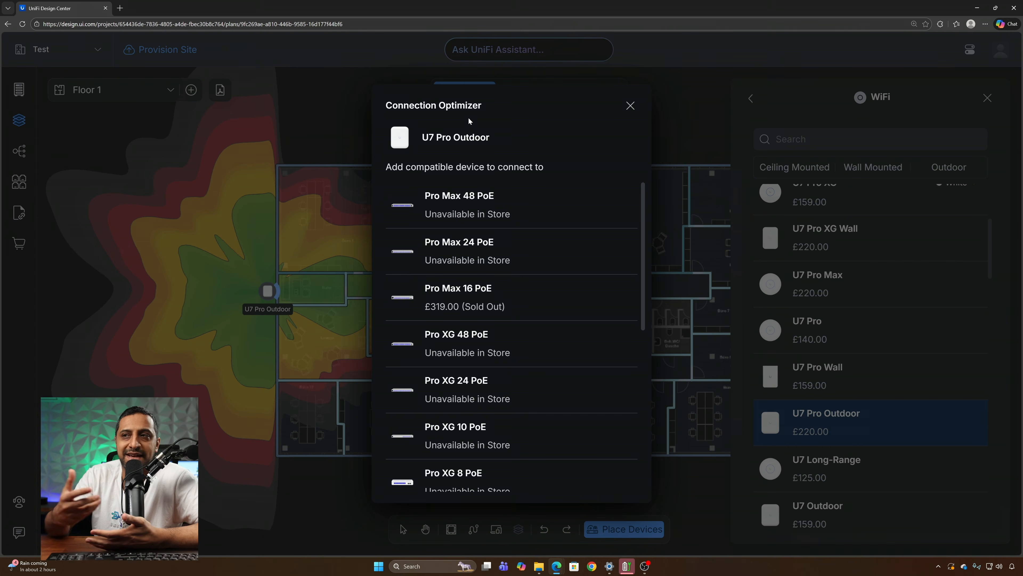
{"action": "left_click", "coordinate": [630, 105]}
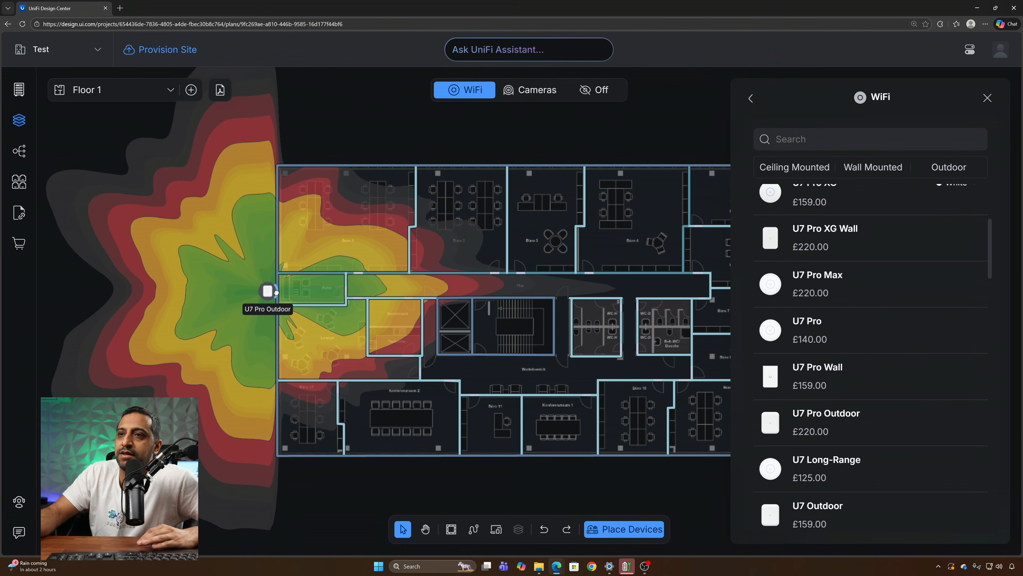
Step: Rotate the U7 Pro Outdoor so it faces away from the building, and close the device catalogue
{"action": "mouse_move", "coordinate": [276, 292]}
{"action": "left_mouse_down"}
{"action": "mouse_move", "coordinate": [269, 281]}
{"action": "mouse_move", "coordinate": [258, 290]}
{"action": "left_mouse_up"}
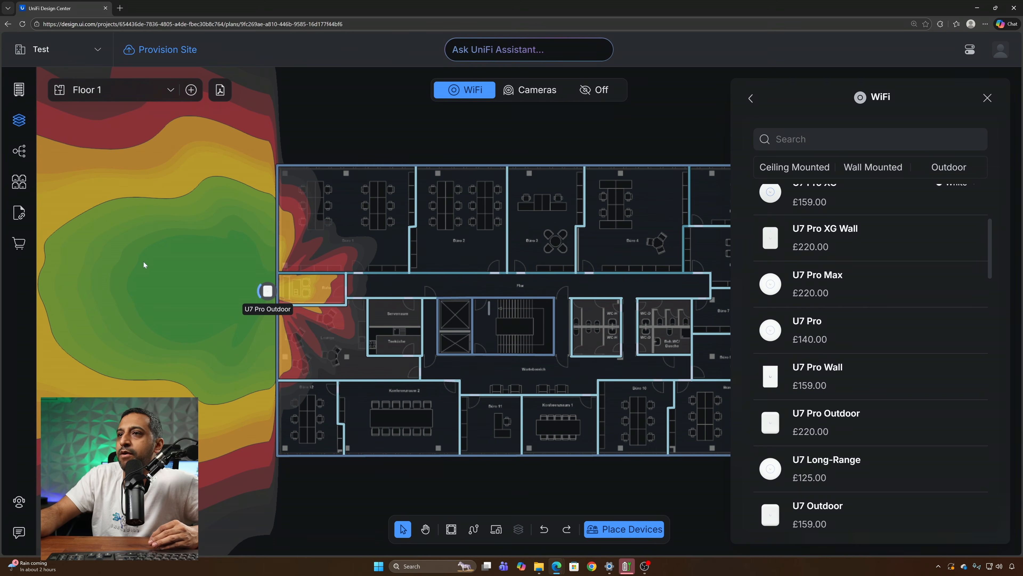
{"action": "key", "text": "Escape"}
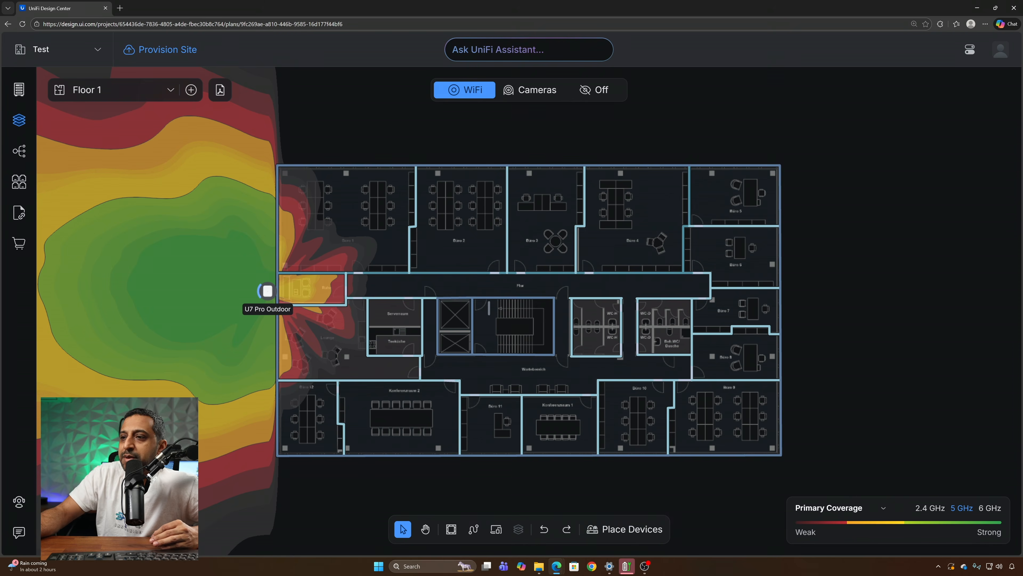
Step: Place a Dream Machine Pro Max gateway in the upper-left corner of the WC-H room
{"action": "left_click", "coordinate": [625, 529]}
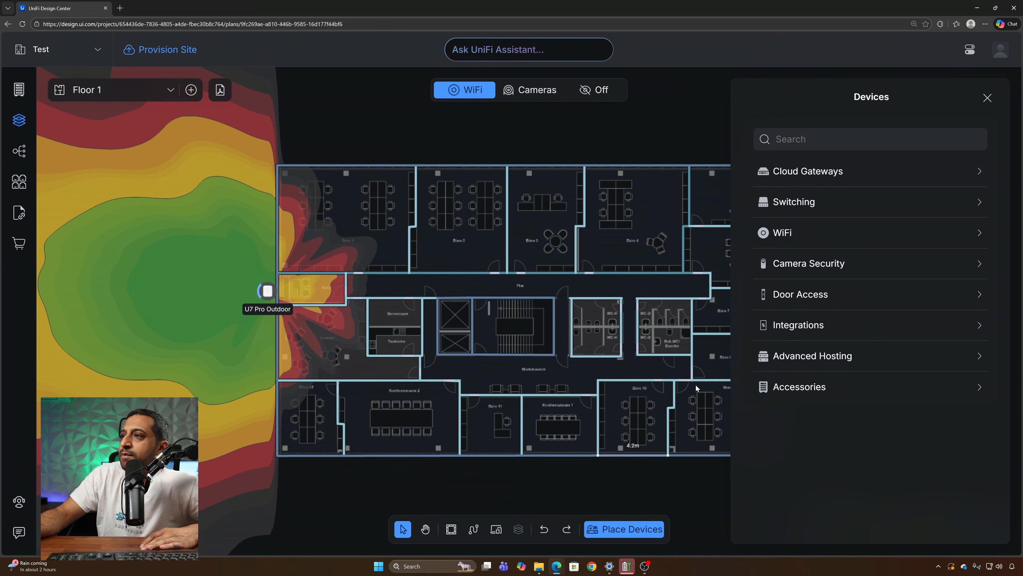
{"action": "left_click", "coordinate": [831, 172]}
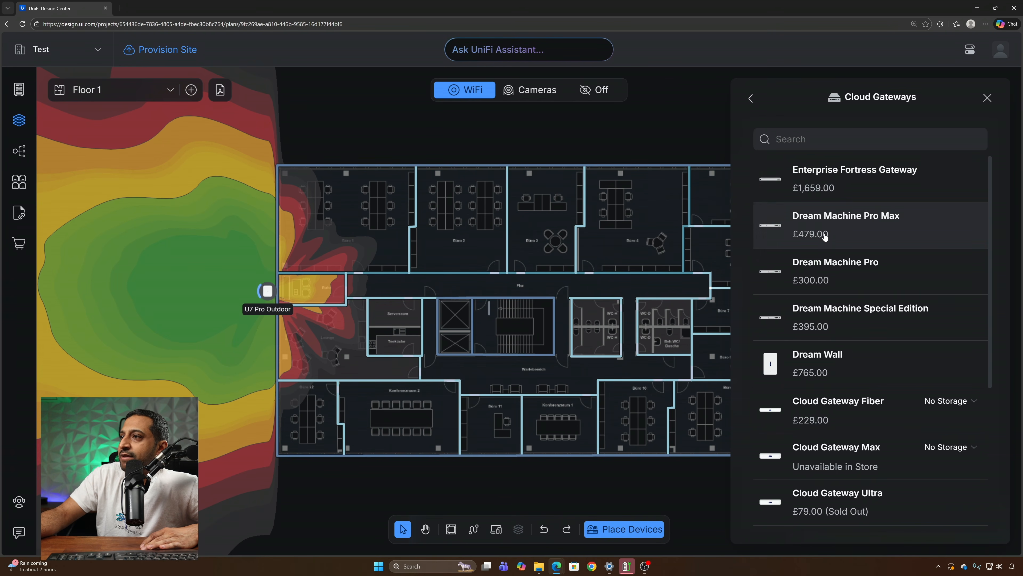
{"action": "left_click", "coordinate": [834, 236]}
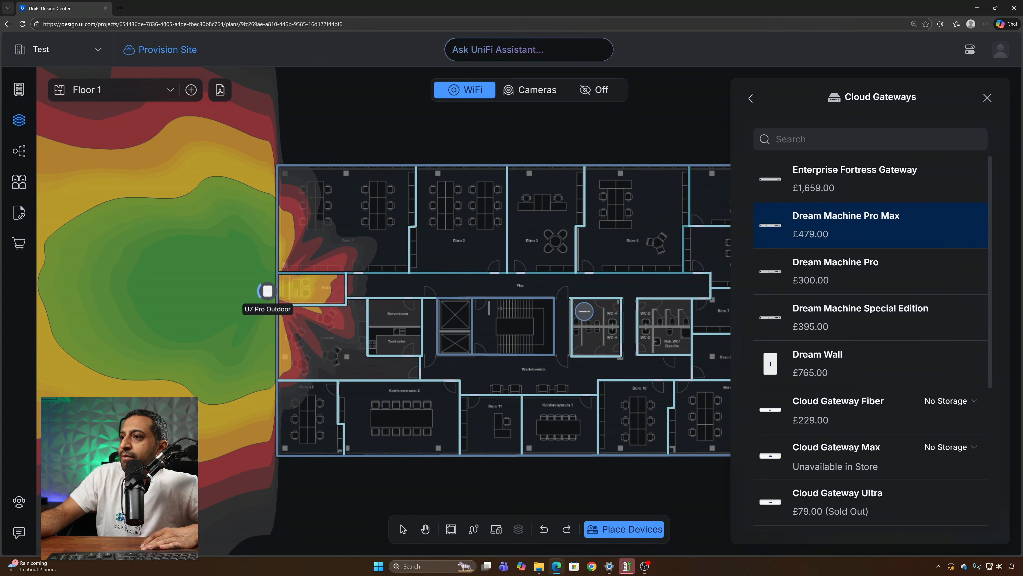
{"action": "left_click", "coordinate": [583, 306]}
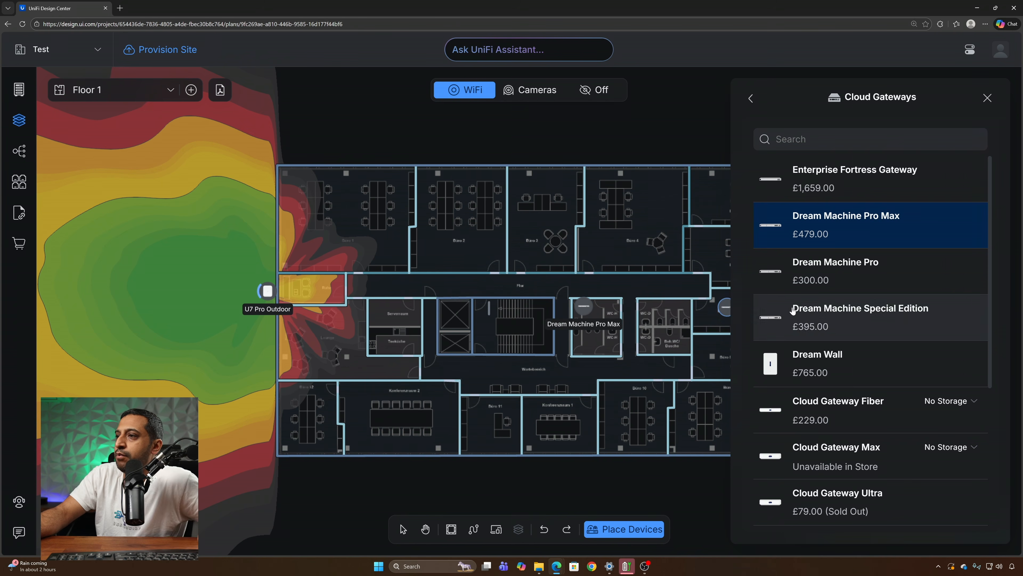
Step: Search the devices for "aggre" and place a Hi-Capacity Aggregation switch at the Dream Machine Pro Max's location
{"action": "type", "text": "aggre"}
{"action": "left_click", "coordinate": [801, 277]}
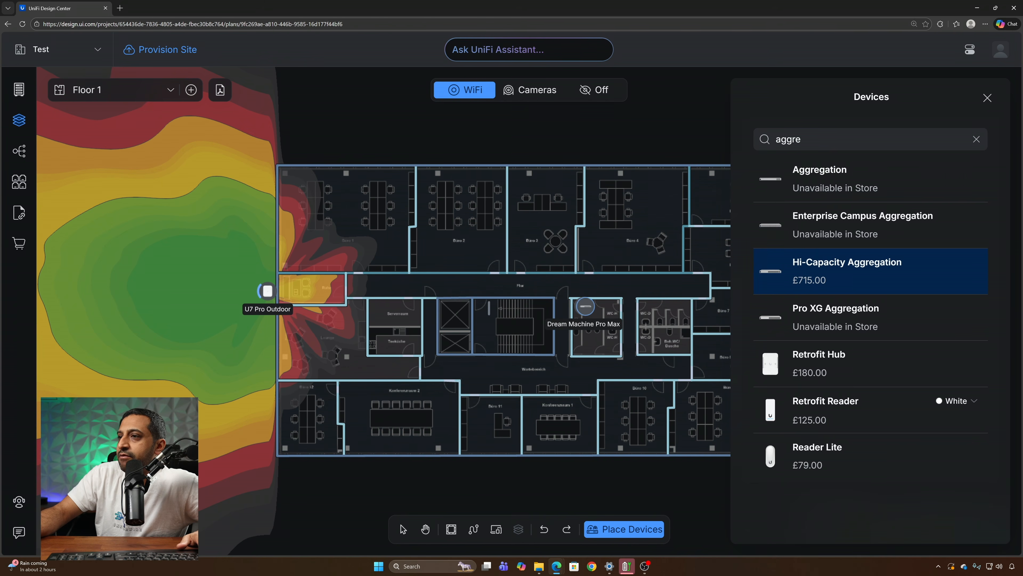
{"action": "left_click", "coordinate": [585, 307]}
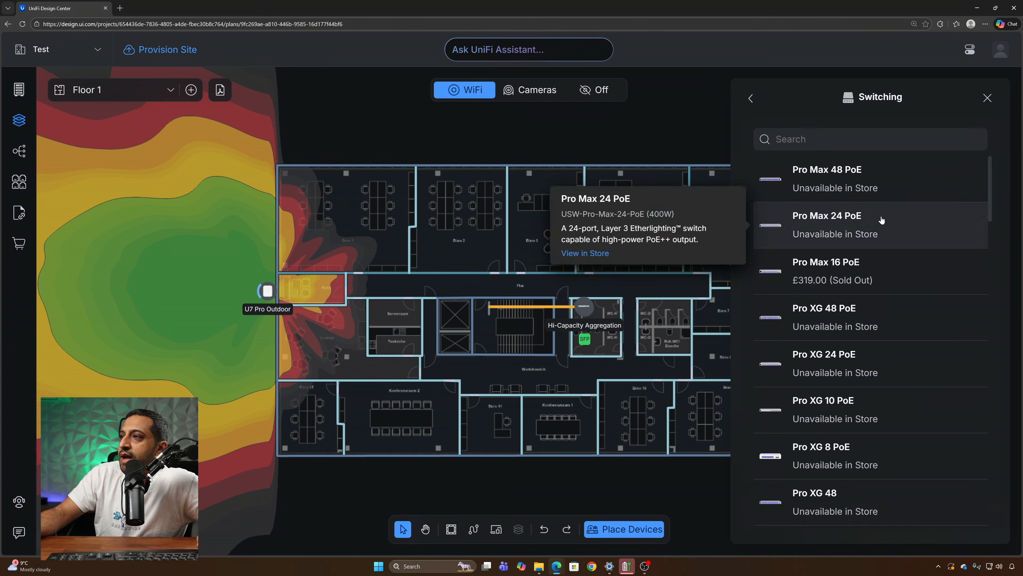
Step: Search the switches for "pro xg", place a Pro XG 48 PoE at the Hi-Capacity Aggregation switch, and delete the wired connection crossing the stairwell to it
{"action": "left_click", "coordinate": [846, 139]}
{"action": "type", "text": "pro"}
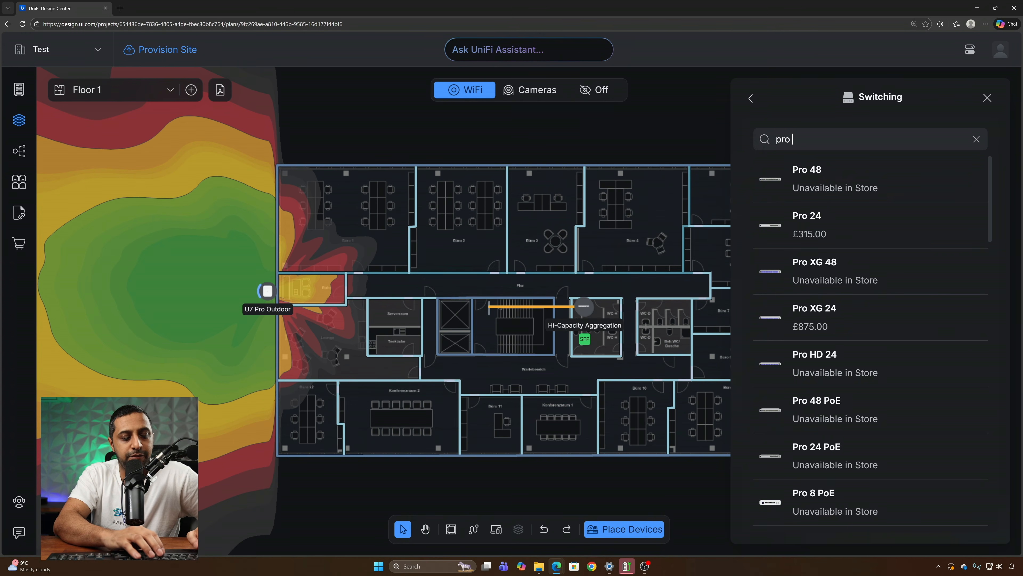
{"action": "type", "text": " xg"}
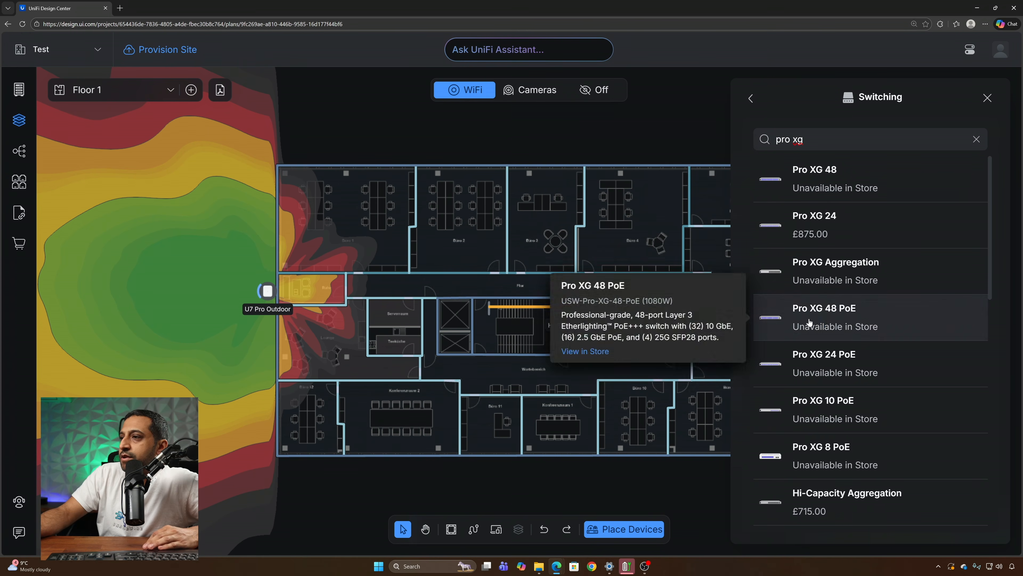
{"action": "left_click", "coordinate": [846, 317]}
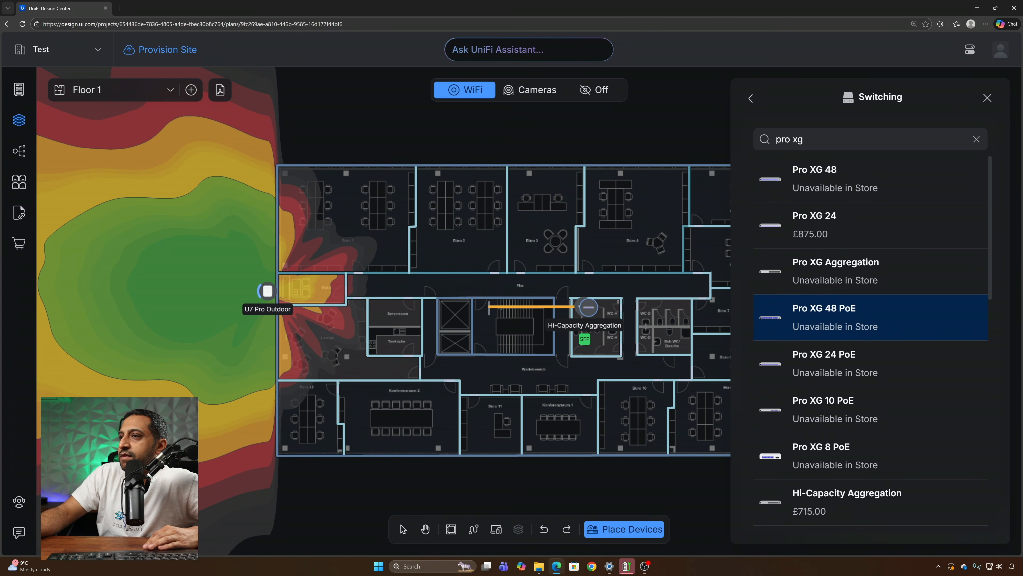
{"action": "left_click", "coordinate": [584, 306]}
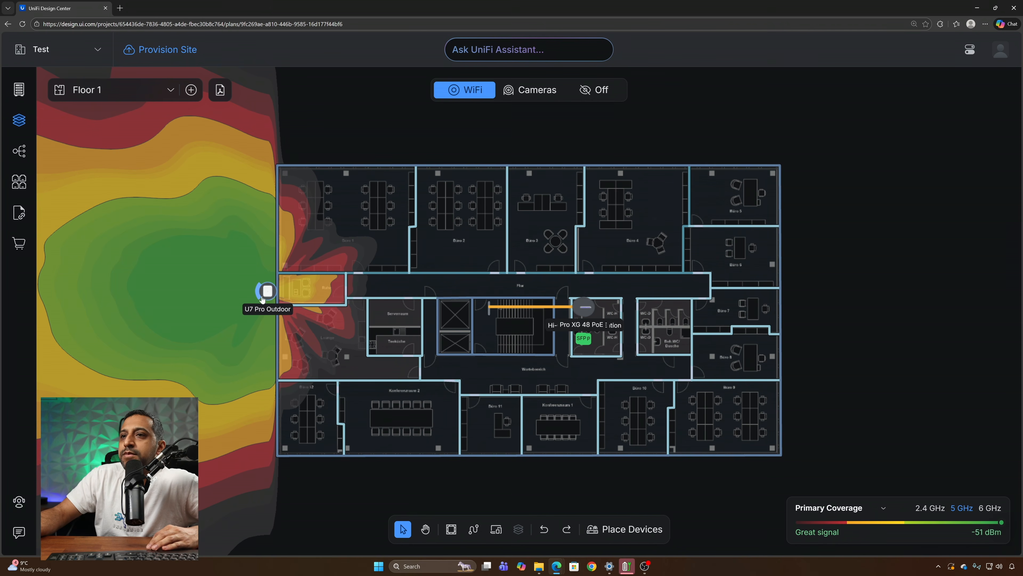
{"action": "left_click", "coordinate": [523, 308]}
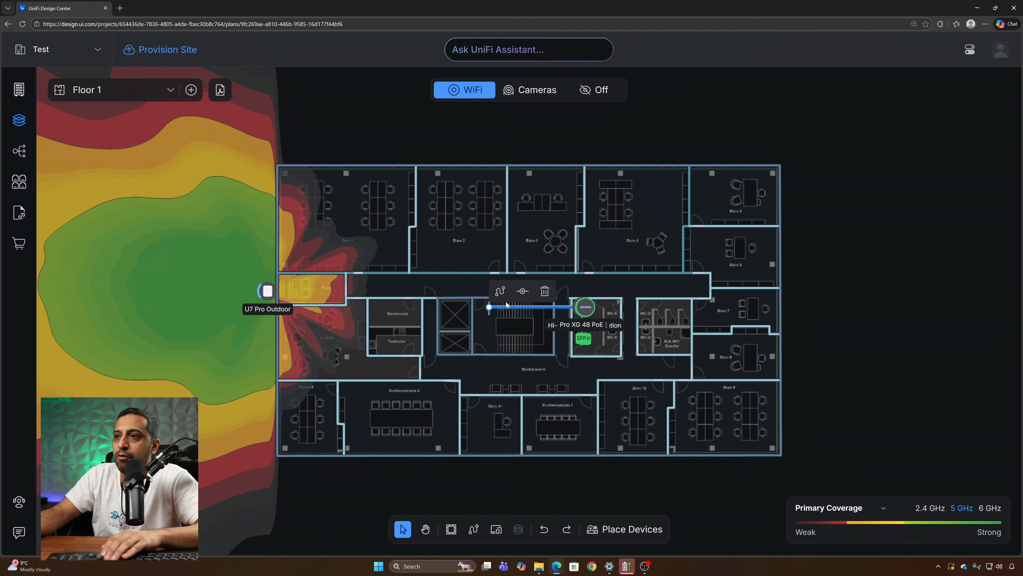
{"action": "left_click", "coordinate": [545, 291]}
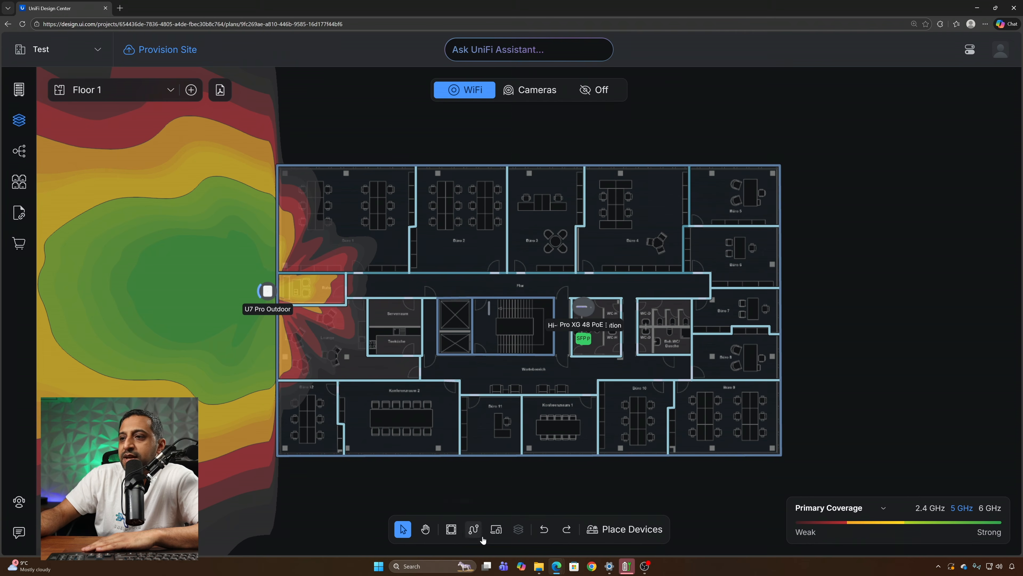
Step: Place a U7 Pro XG access point in Büro 1, close to the wall shared with Büro 2
{"action": "left_click", "coordinate": [623, 529]}
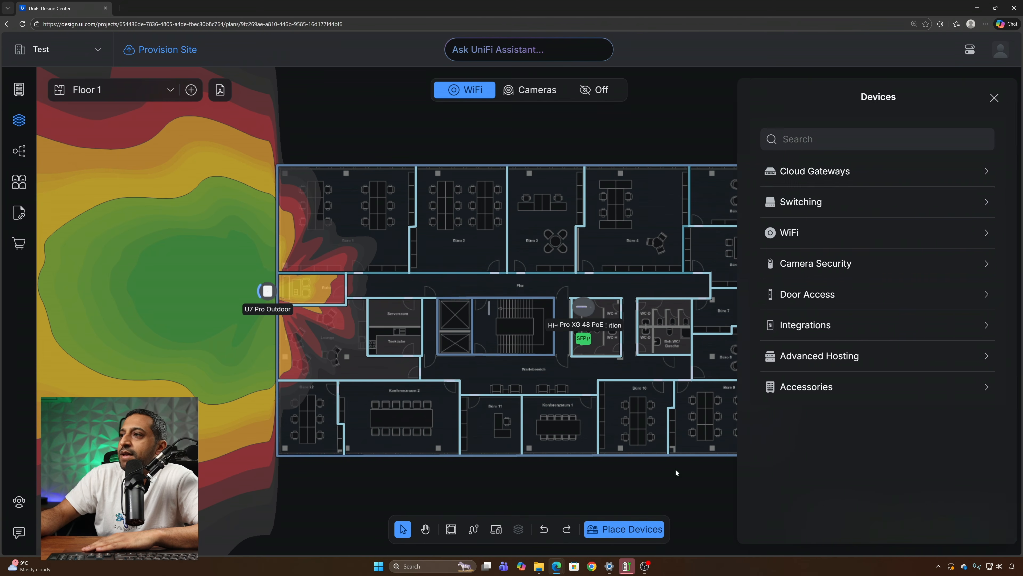
{"action": "left_click", "coordinate": [809, 232]}
{"action": "mouse_move", "coordinate": [838, 443]}
{"action": "left_click", "coordinate": [811, 411]}
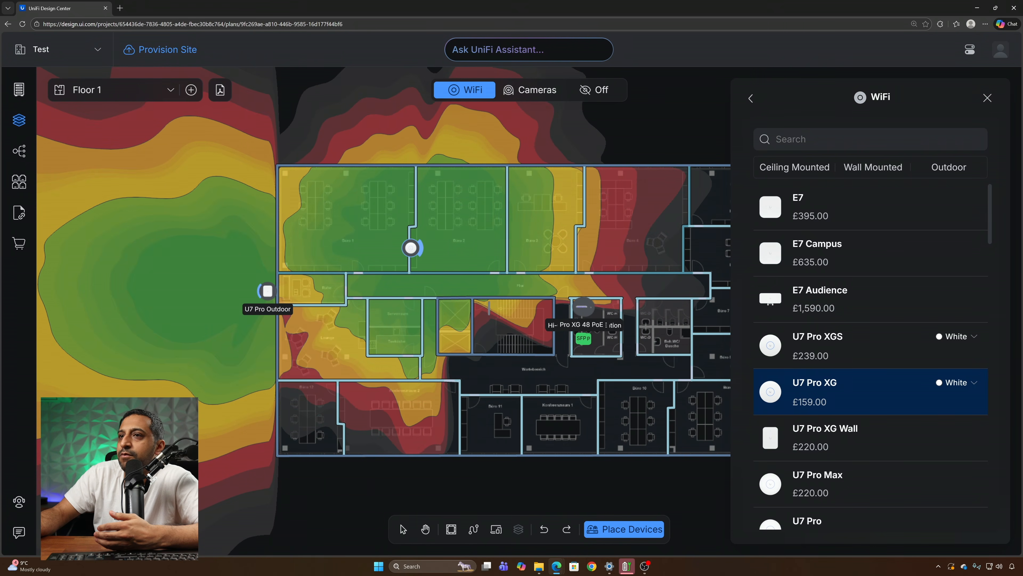
{"action": "left_click", "coordinate": [404, 215]}
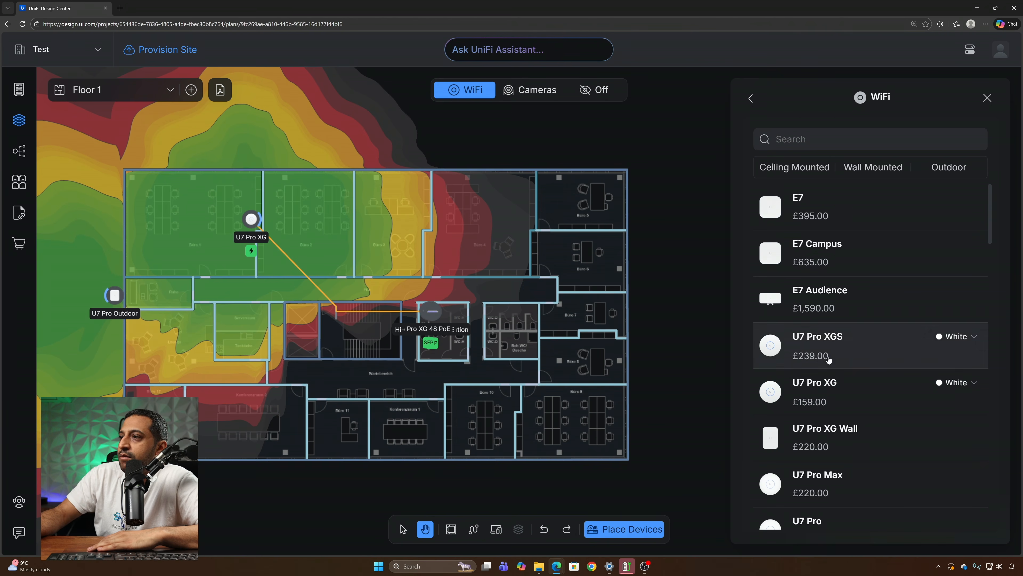
Step: Place three more U7 Pro XG access points: in Büro 4, just above the Büro 9/10 dividing wall, and near the upper wall of Konferenzraum 2
{"action": "left_click", "coordinate": [826, 405]}
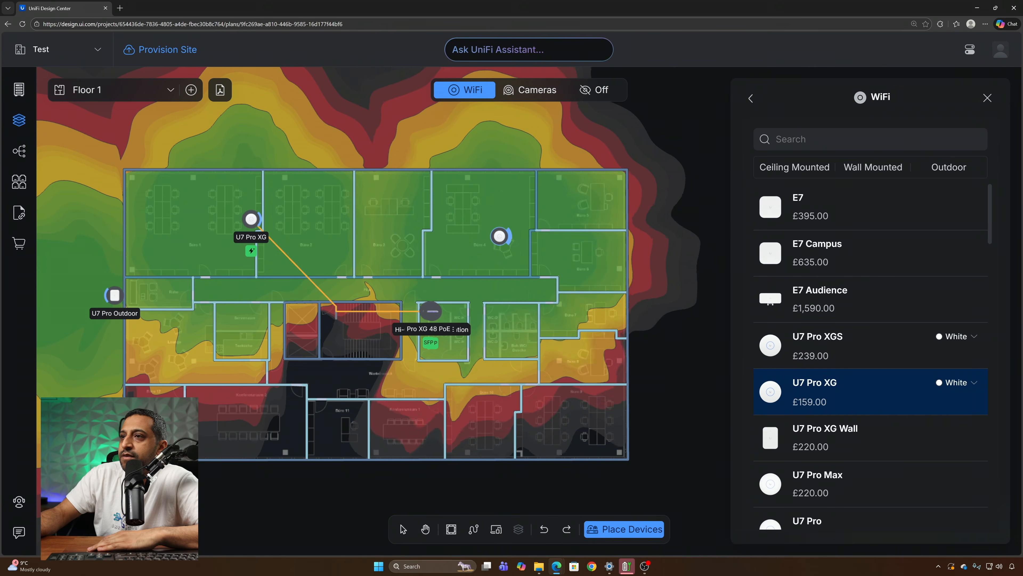
{"action": "left_click", "coordinate": [493, 219]}
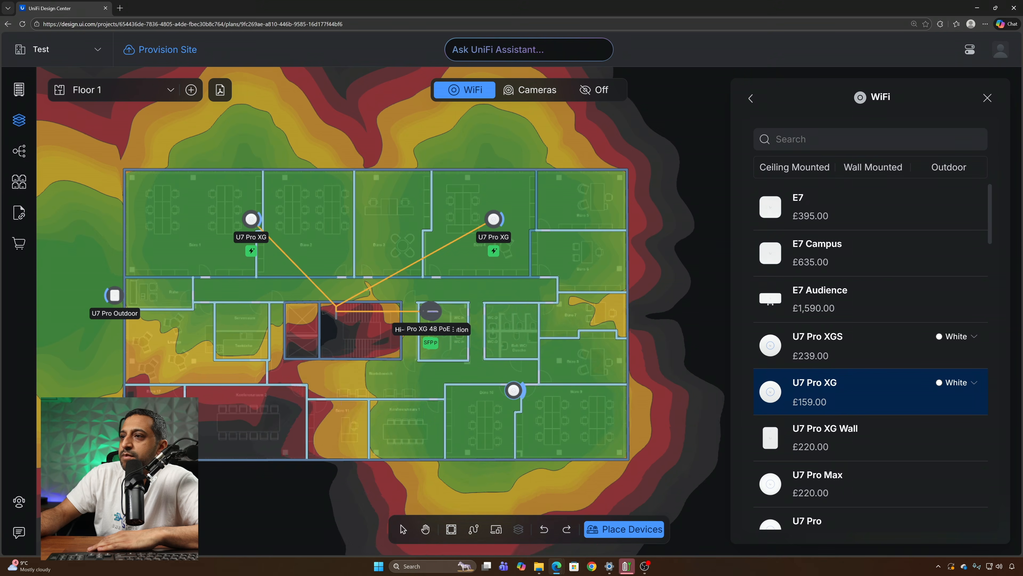
{"action": "left_click", "coordinate": [523, 372]}
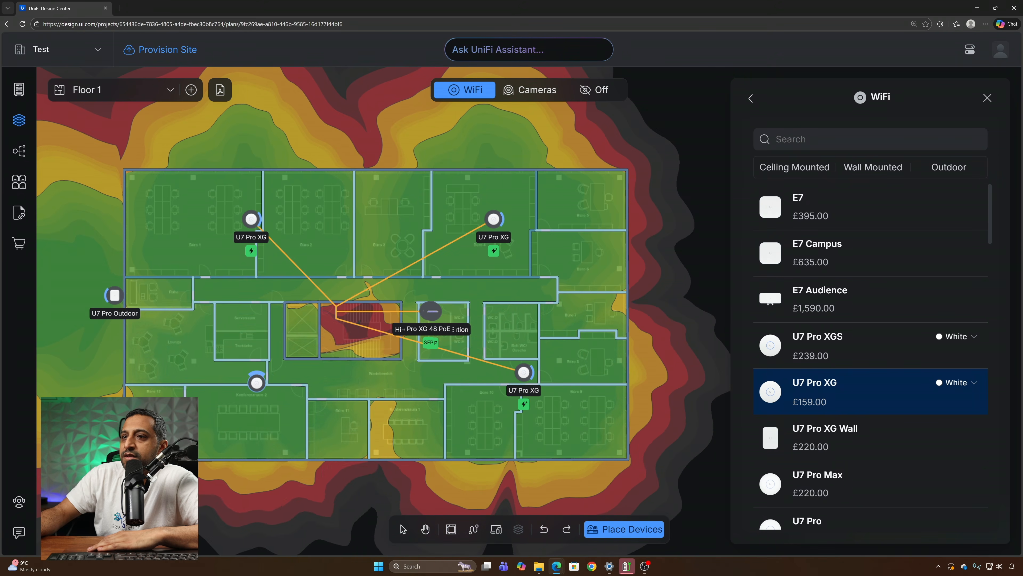
{"action": "left_click", "coordinate": [268, 394]}
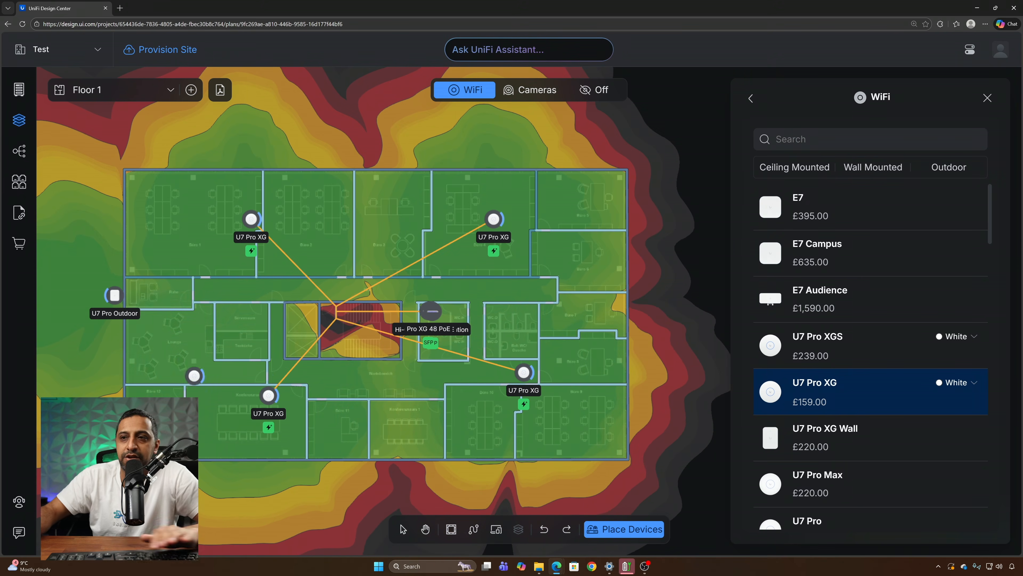
{"action": "key", "text": "Escape"}
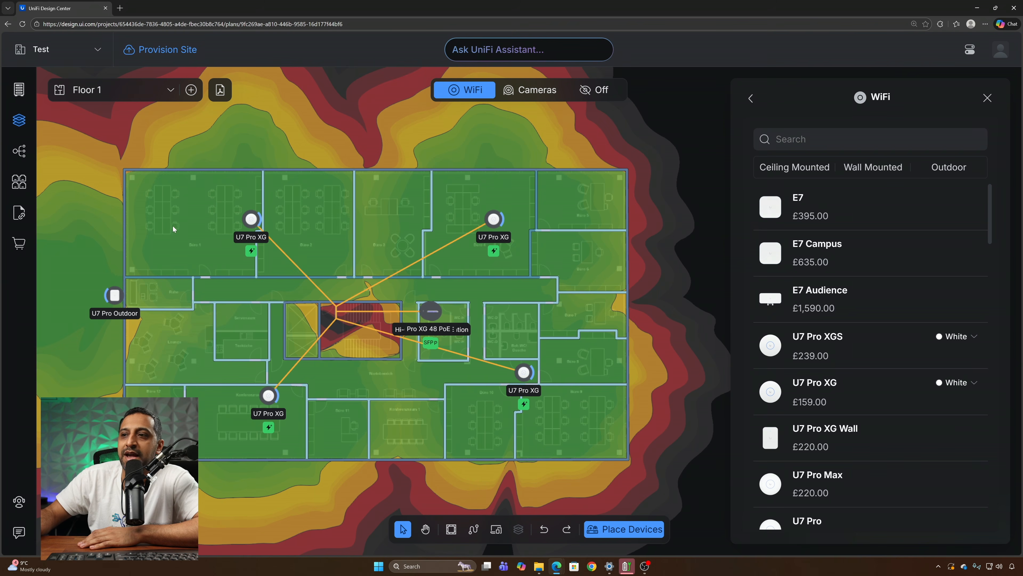
{"action": "left_click", "coordinate": [991, 100]}
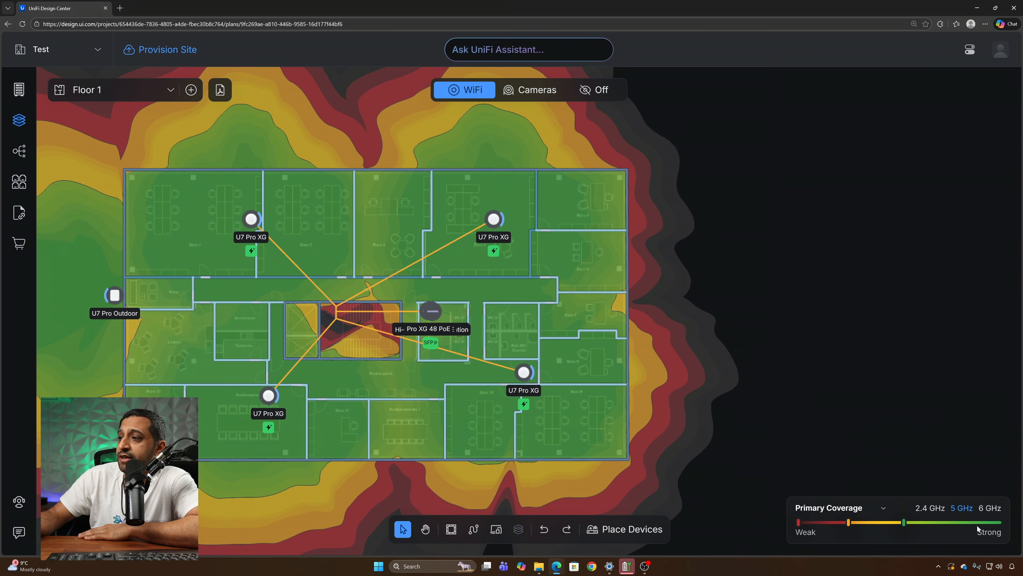
Step: Compare the WiFi coverage heatmap across the 2.4 GHz, 5 GHz and 6 GHz bands, ending on 6 GHz
{"action": "left_click", "coordinate": [930, 508]}
{"action": "left_click", "coordinate": [963, 509]}
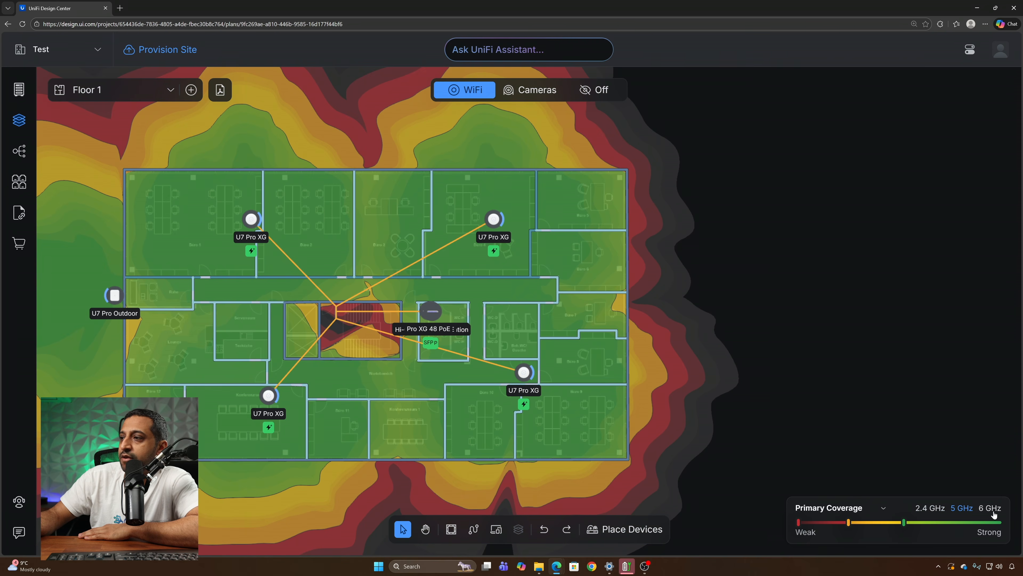
{"action": "left_click", "coordinate": [990, 508]}
{"action": "left_click", "coordinate": [930, 508]}
{"action": "left_click", "coordinate": [963, 508]}
{"action": "left_click", "coordinate": [990, 508]}
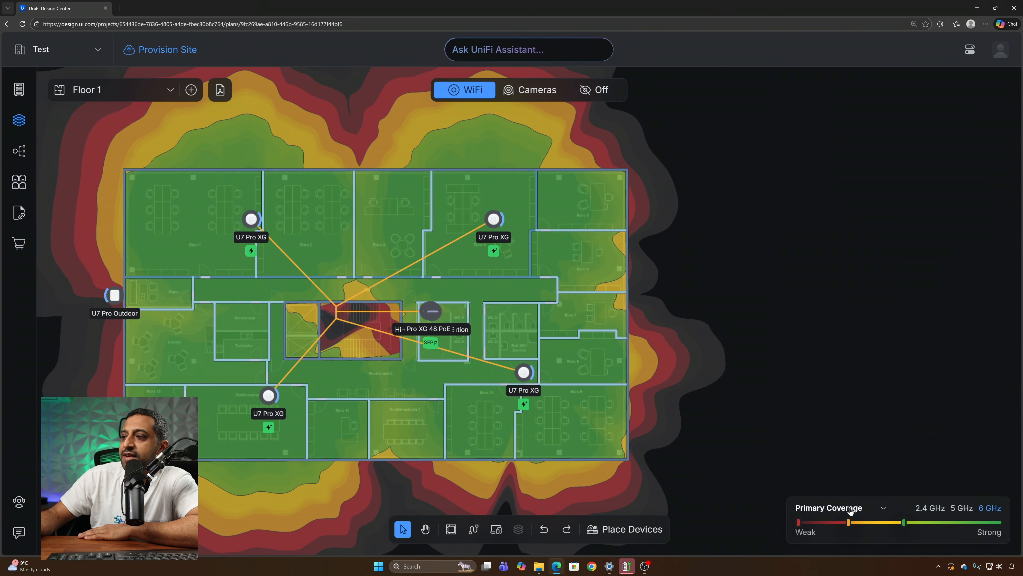
Step: Examine the 6 GHz secondary and tertiary coverage heatmaps, and return to primary coverage
{"action": "left_click", "coordinate": [850, 509]}
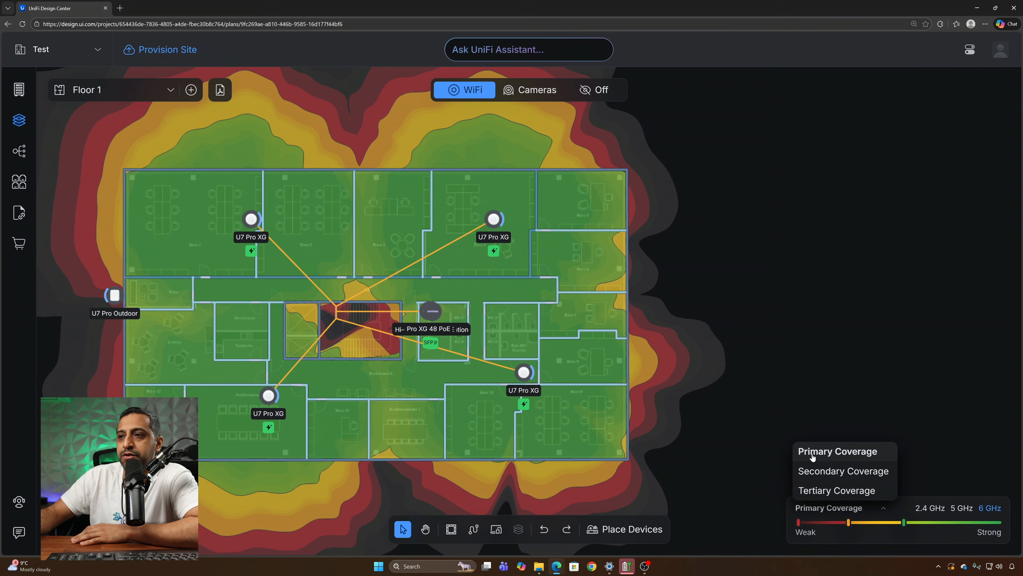
{"action": "left_click", "coordinate": [839, 471]}
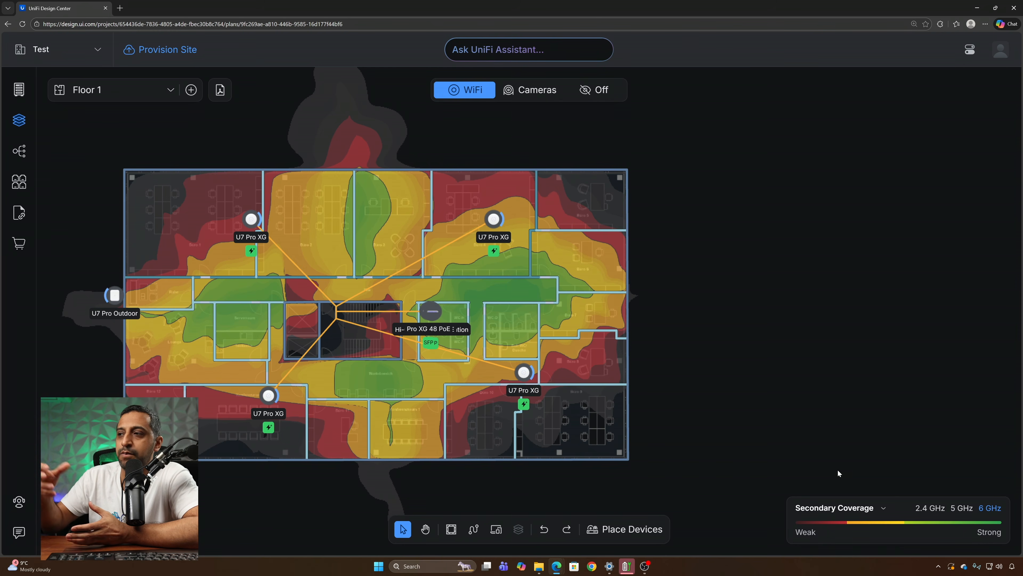
{"action": "left_click", "coordinate": [836, 507]}
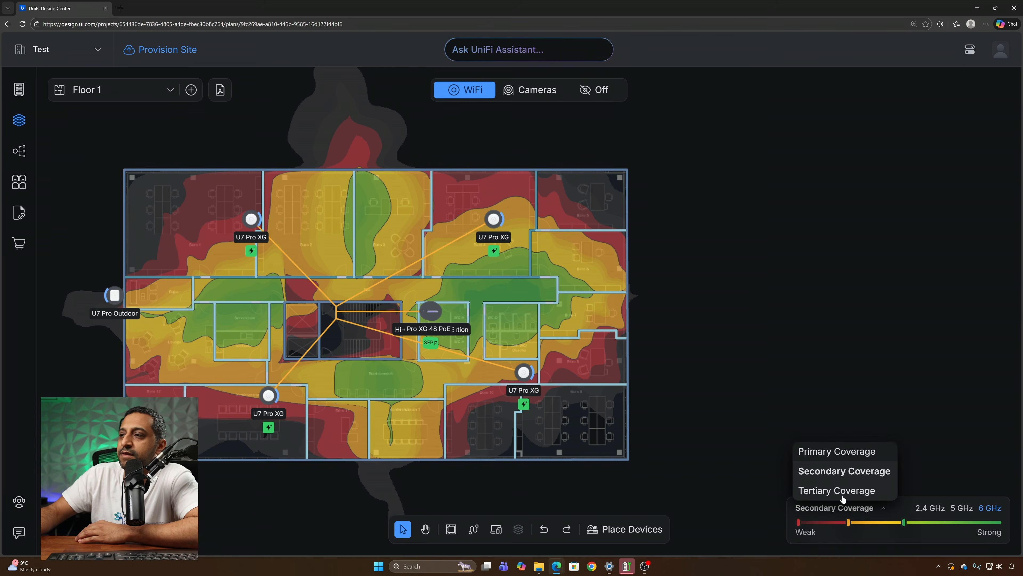
{"action": "left_click", "coordinate": [830, 493]}
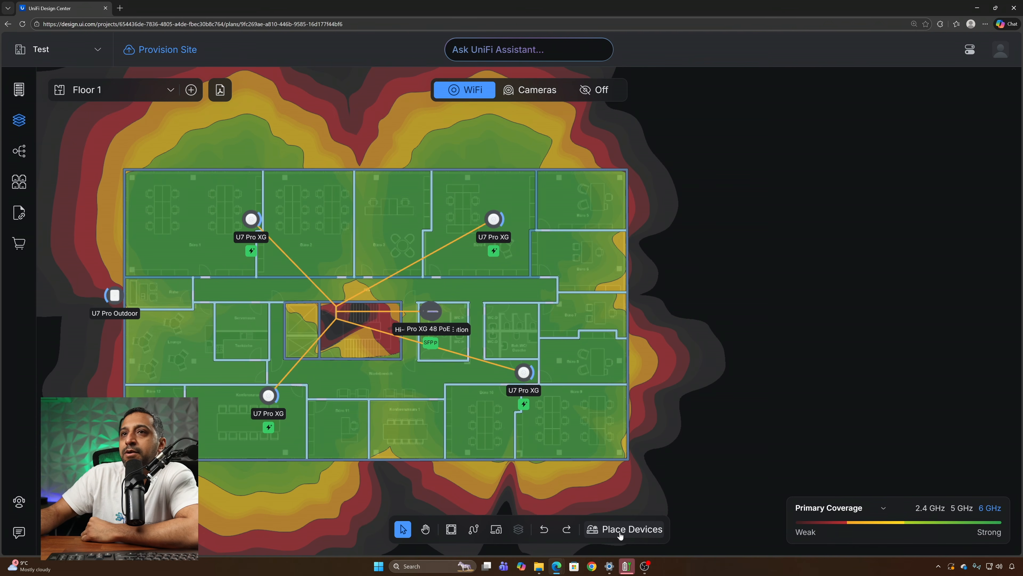
Step: Compare the floor plan with the camera, WiFi and no-coverage overlays, leaving the overlay off
{"action": "left_click", "coordinate": [524, 98]}
{"action": "left_click", "coordinate": [595, 92]}
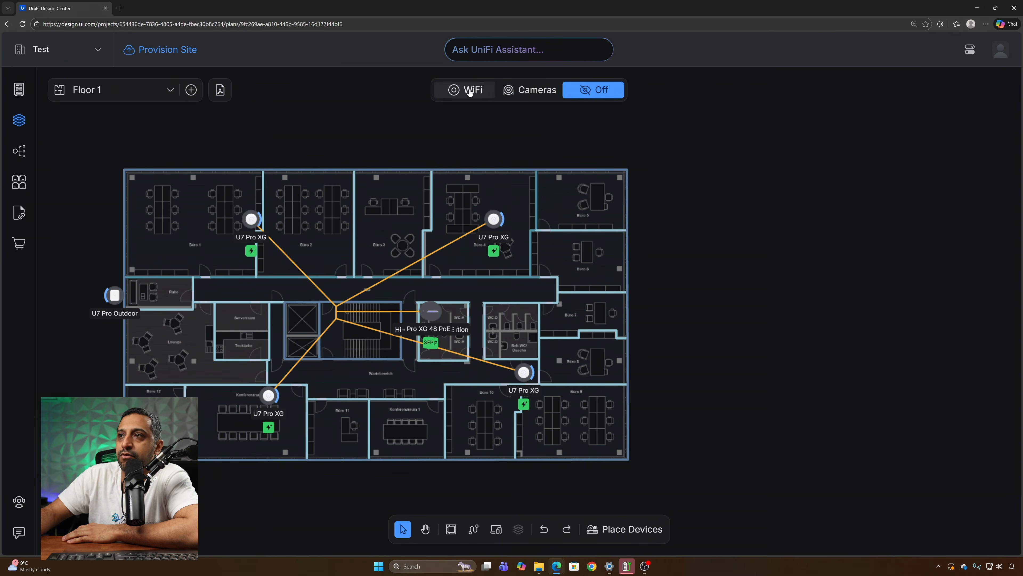
{"action": "left_click", "coordinate": [469, 91]}
{"action": "left_click", "coordinate": [588, 92]}
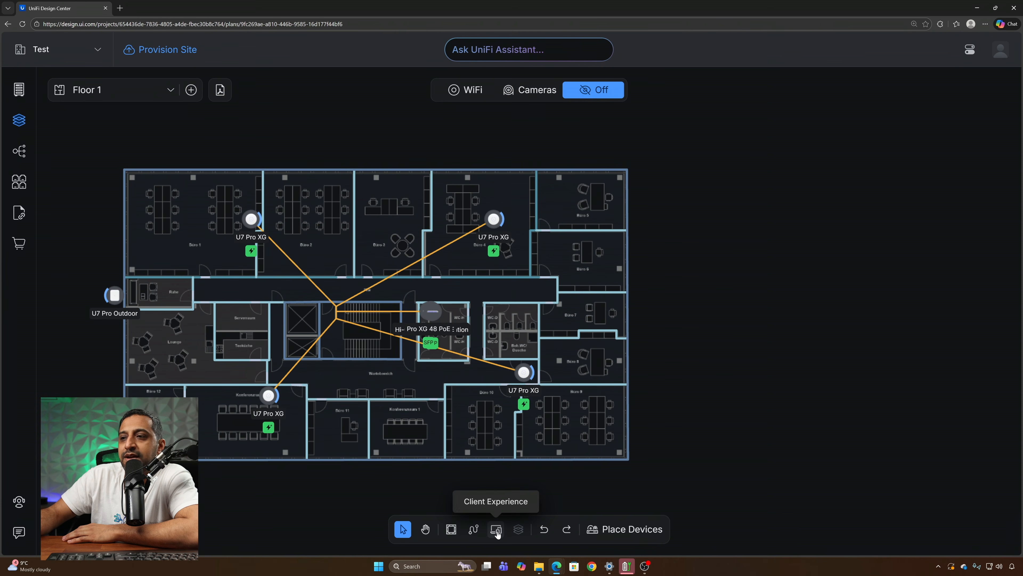
Step: Start the Client Experience simulation and set the connected U7 Pro XG's 5 GHz channel width to 40 MHz
{"action": "left_click", "coordinate": [496, 530]}
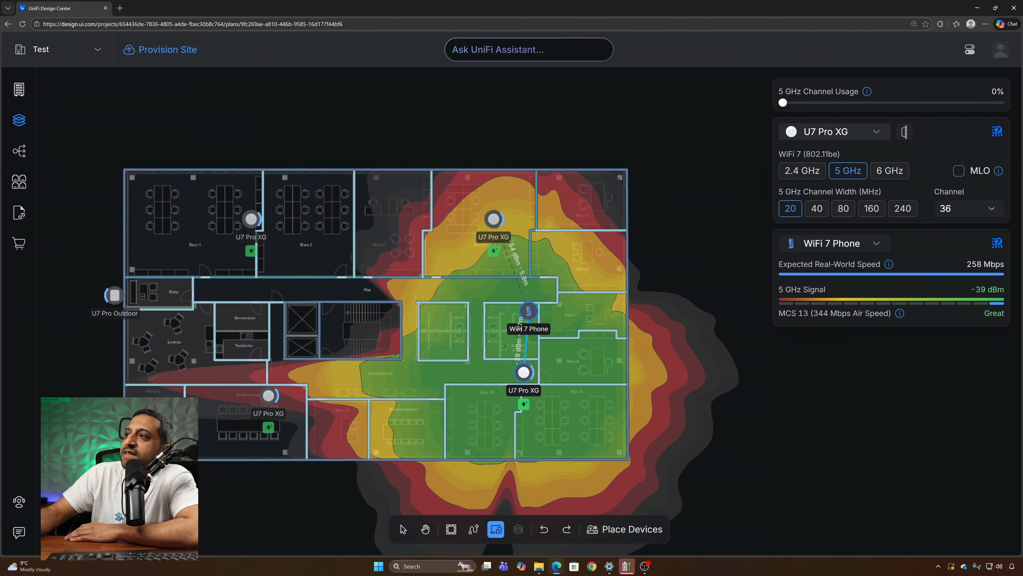
{"action": "left_click", "coordinate": [876, 135]}
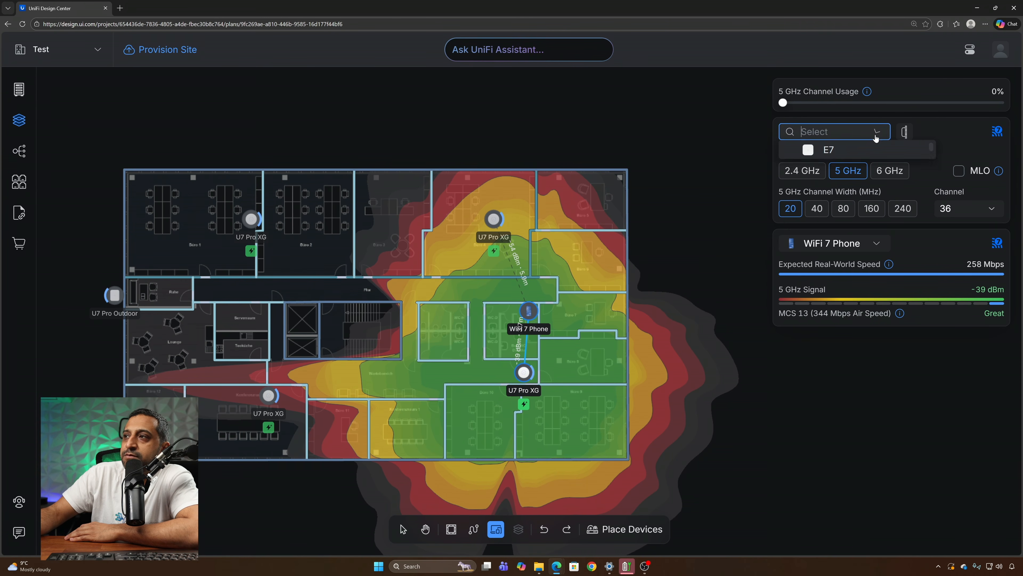
{"action": "left_click", "coordinate": [714, 151]}
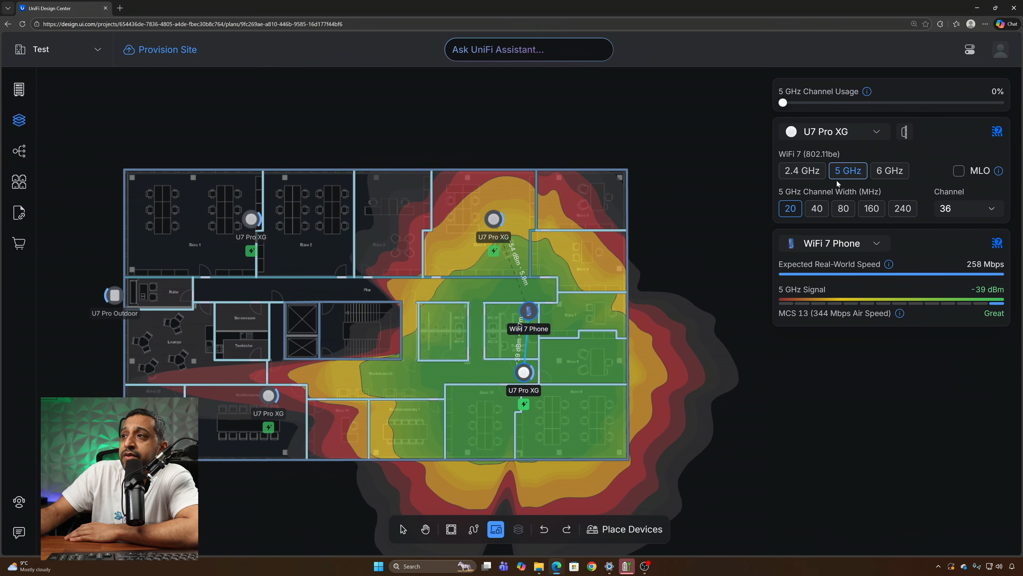
{"action": "left_click", "coordinate": [817, 208]}
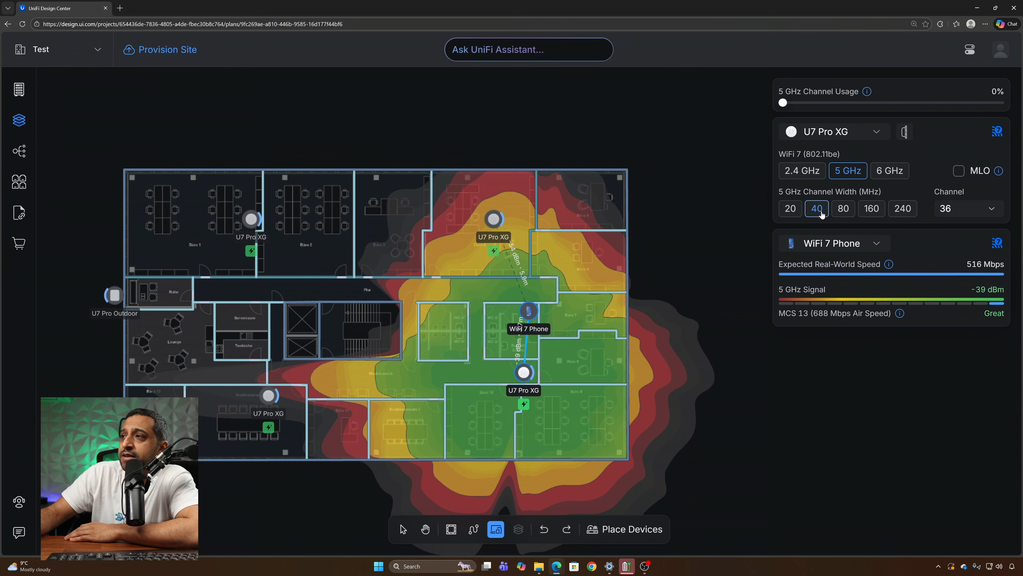
Step: Change the simulated client to a WiFi 7 Device and move it to the corridor edge between the stairwell and the WC-H room
{"action": "left_click", "coordinate": [846, 244]}
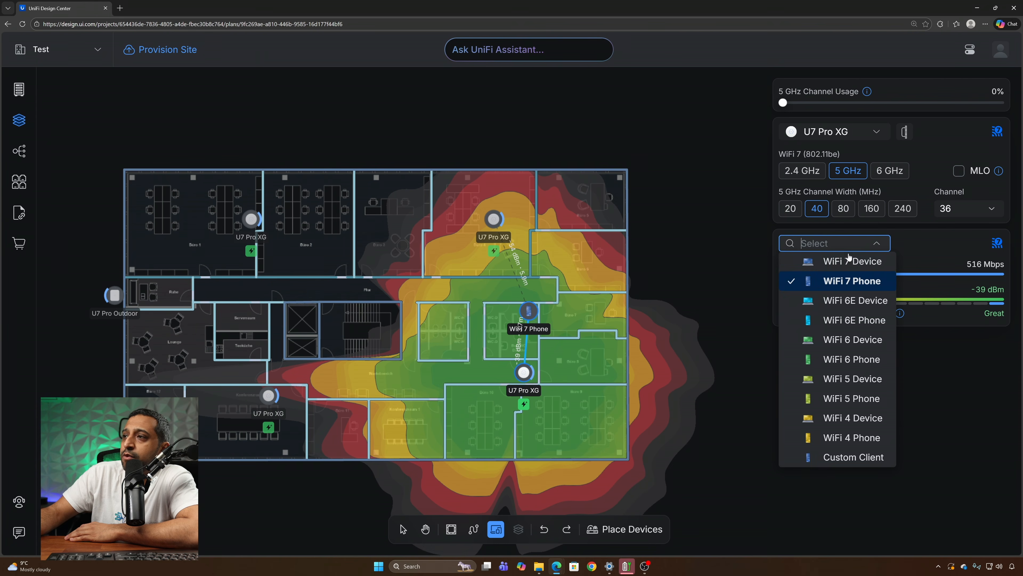
{"action": "left_click", "coordinate": [853, 262]}
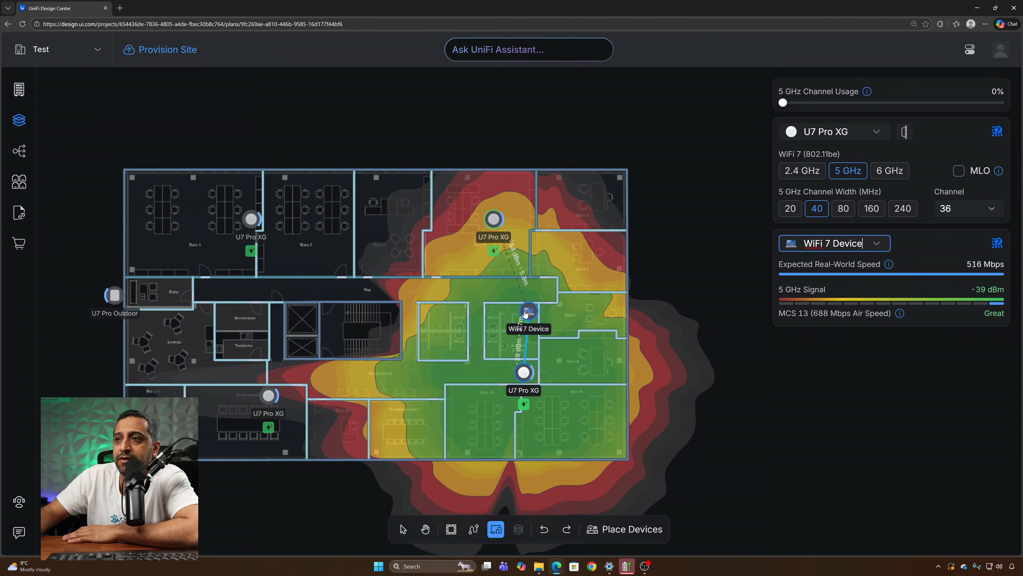
{"action": "mouse_move", "coordinate": [529, 310]}
{"action": "left_mouse_down"}
{"action": "mouse_move", "coordinate": [484, 304]}
{"action": "mouse_move", "coordinate": [403, 258]}
{"action": "mouse_move", "coordinate": [217, 277]}
{"action": "mouse_move", "coordinate": [205, 342]}
{"action": "mouse_move", "coordinate": [213, 404]}
{"action": "mouse_move", "coordinate": [564, 240]}
{"action": "mouse_move", "coordinate": [496, 224]}
{"action": "mouse_move", "coordinate": [484, 247]}
{"action": "mouse_move", "coordinate": [288, 242]}
{"action": "mouse_move", "coordinate": [169, 417]}
{"action": "mouse_move", "coordinate": [299, 441]}
{"action": "mouse_move", "coordinate": [322, 344]}
{"action": "mouse_move", "coordinate": [61, 371]}
{"action": "mouse_move", "coordinate": [57, 297]}
{"action": "mouse_move", "coordinate": [97, 257]}
{"action": "mouse_move", "coordinate": [64, 296]}
{"action": "mouse_move", "coordinate": [218, 397]}
{"action": "mouse_move", "coordinate": [114, 405]}
{"action": "mouse_move", "coordinate": [230, 411]}
{"action": "mouse_move", "coordinate": [241, 359]}
{"action": "mouse_move", "coordinate": [343, 354]}
{"action": "mouse_move", "coordinate": [412, 288]}
{"action": "mouse_move", "coordinate": [409, 302]}
{"action": "left_mouse_up"}
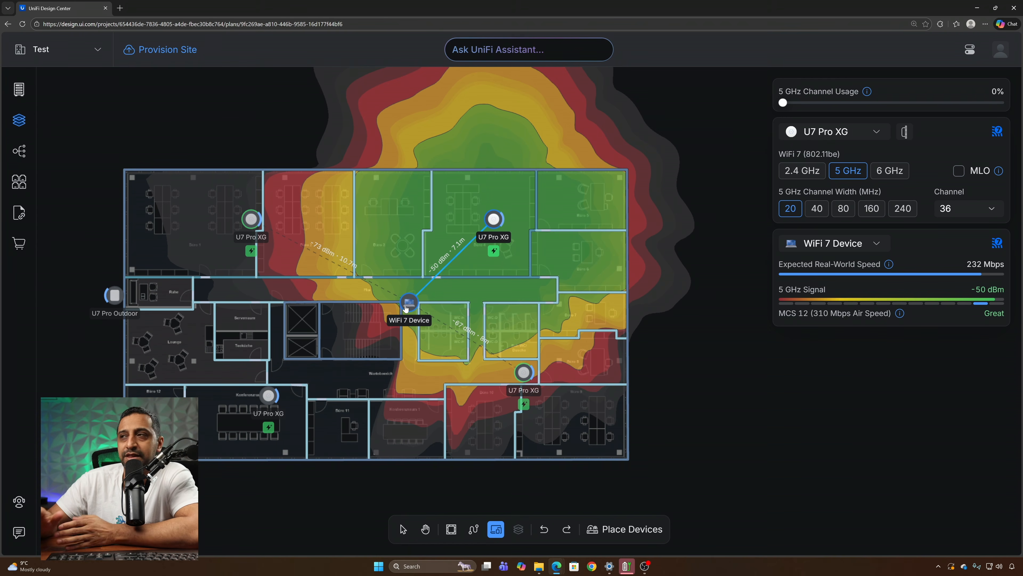
{"action": "mouse_move", "coordinate": [867, 95]}
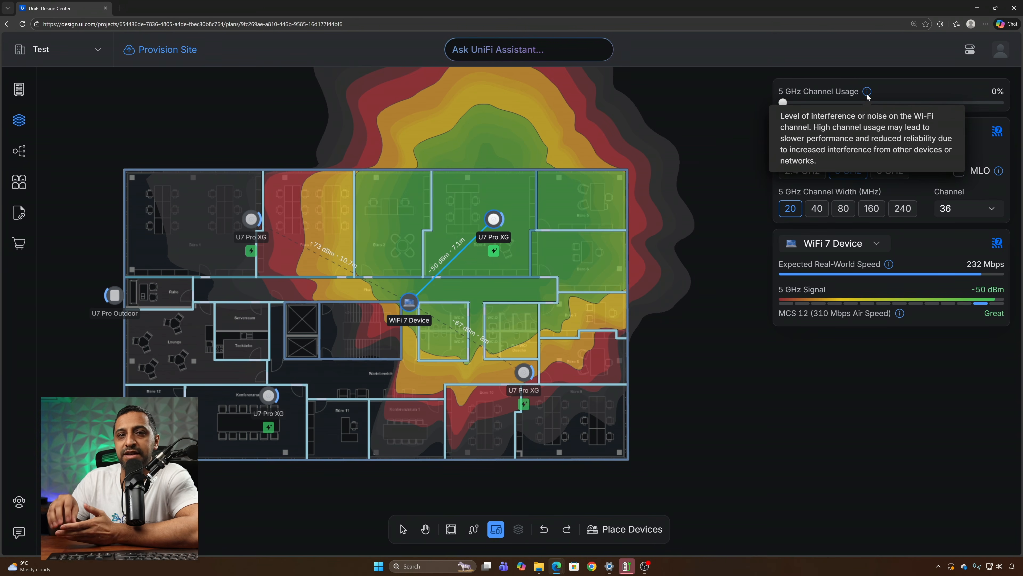
Step: Draw cable routes along the upper corridor and the central lower area, plus a vertical route through the WC-H room linking them
{"action": "left_click", "coordinate": [473, 529]}
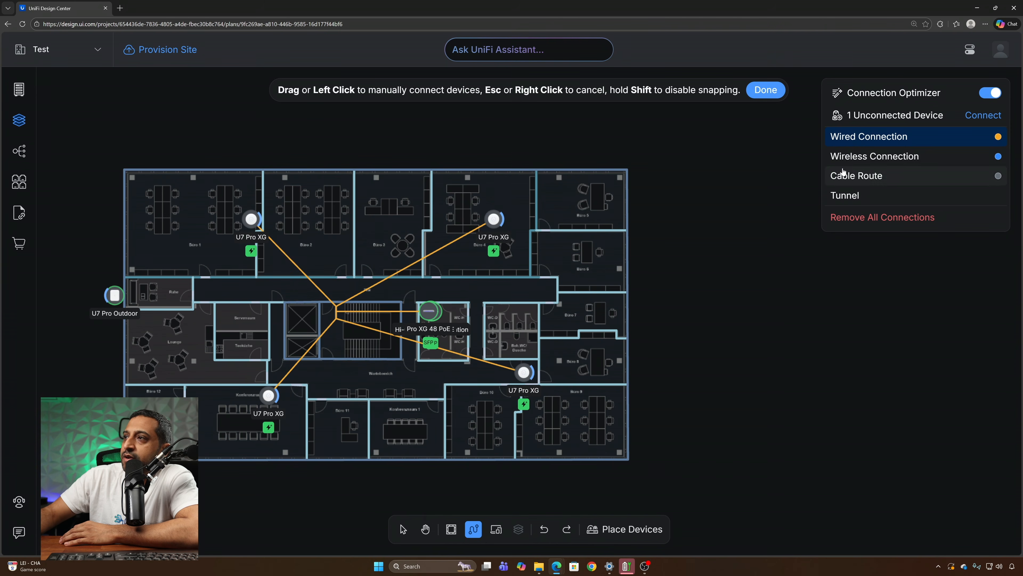
{"action": "left_click", "coordinate": [869, 181]}
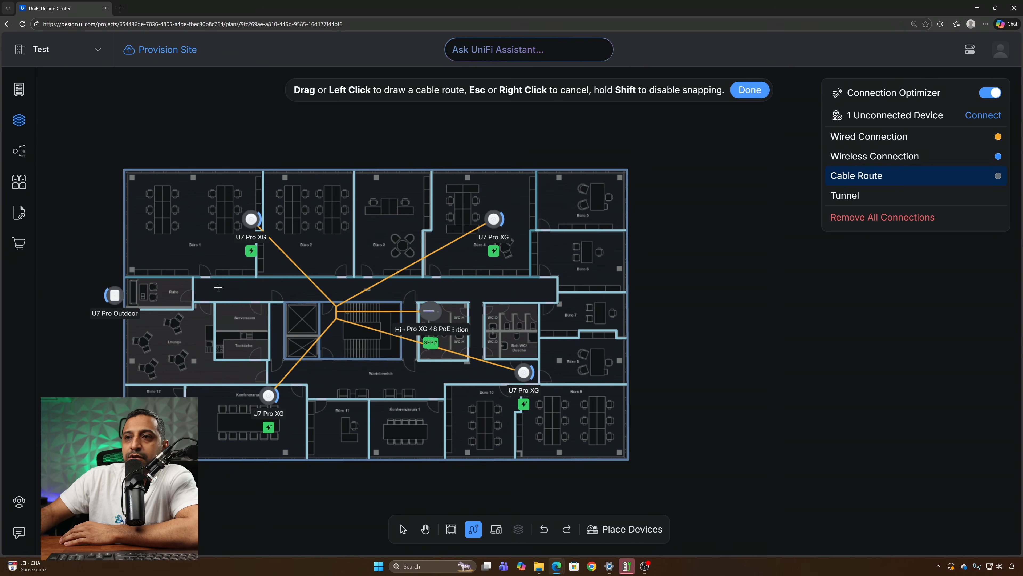
{"action": "left_click_drag", "start_coordinate": [218, 287], "coordinate": [545, 295]}
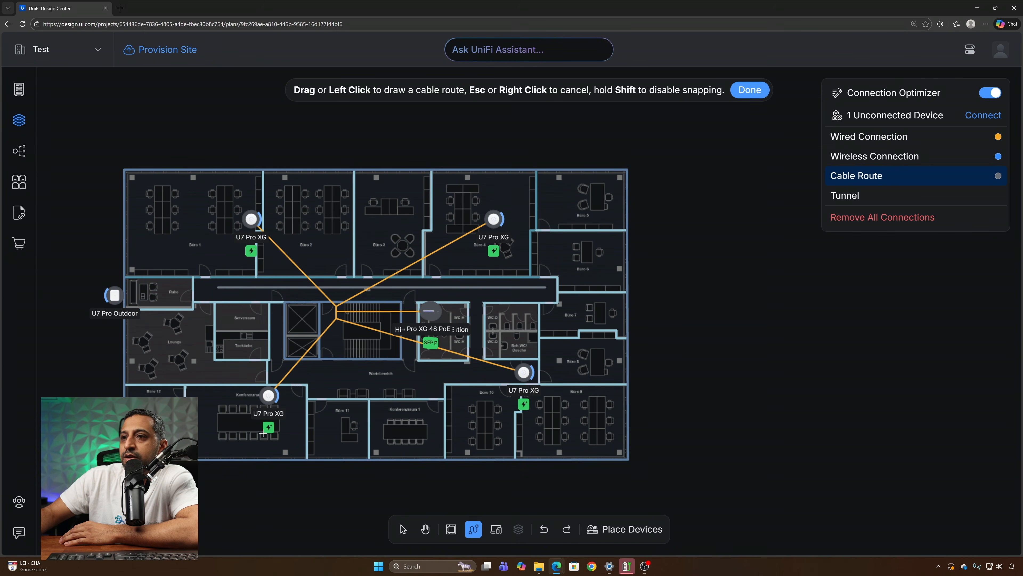
{"action": "left_click_drag", "start_coordinate": [279, 372], "coordinate": [519, 373]}
{"action": "left_click_drag", "start_coordinate": [429, 372], "coordinate": [426, 291]}
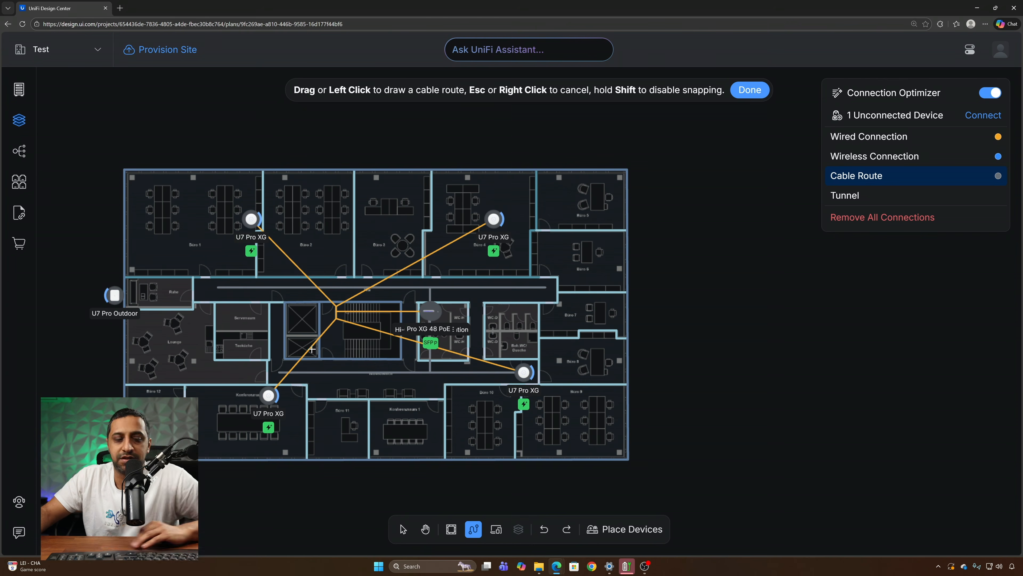
Step: Adjust the shared cable bend at the stairwell so the wired connections follow the drawn cable routes
{"action": "key", "text": "Escape"}
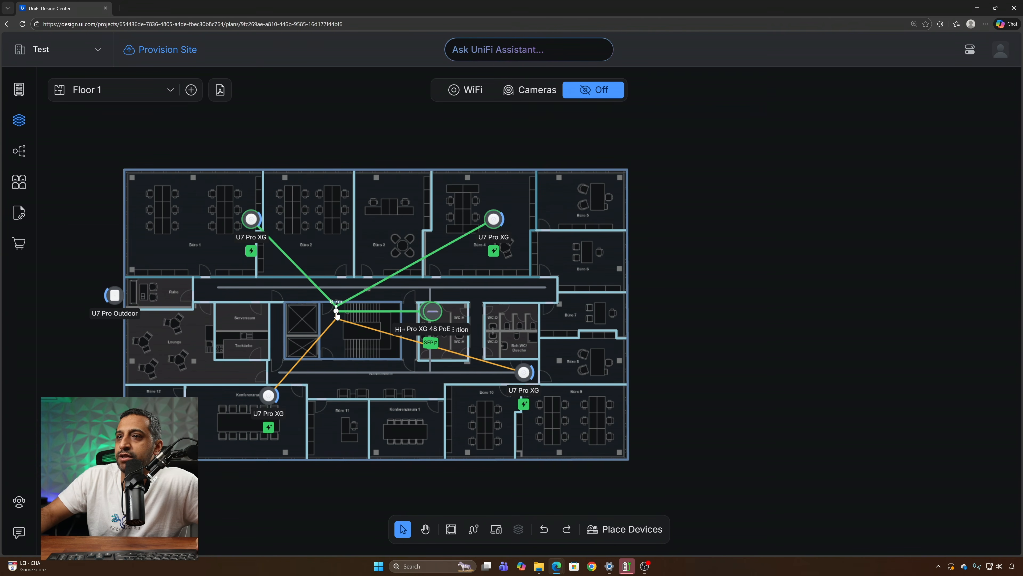
{"action": "left_click_drag", "start_coordinate": [385, 312], "coordinate": [335, 314]}
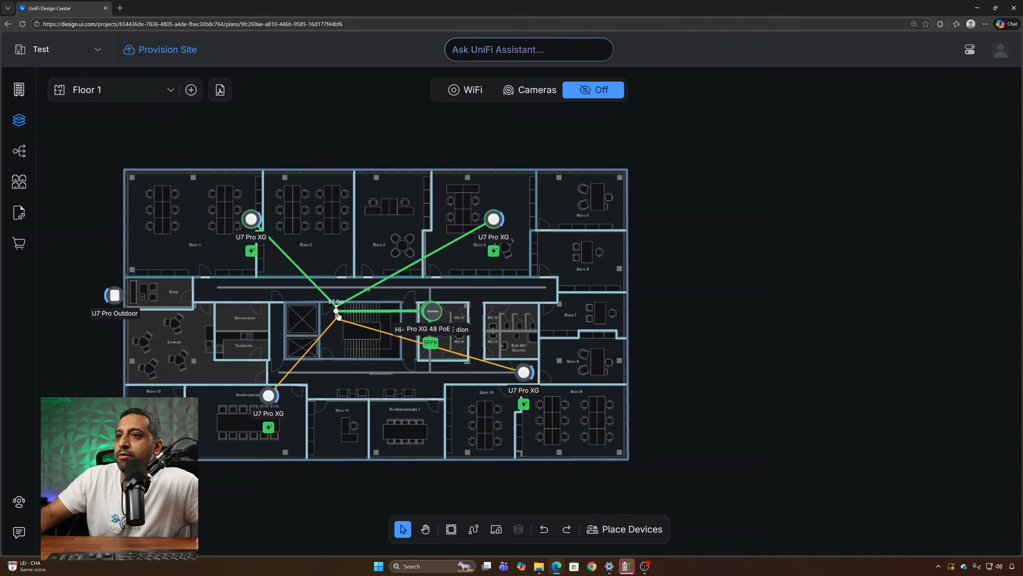
{"action": "scroll", "coordinate": [338, 317], "scroll_direction": "up", "scroll_amount": 3}
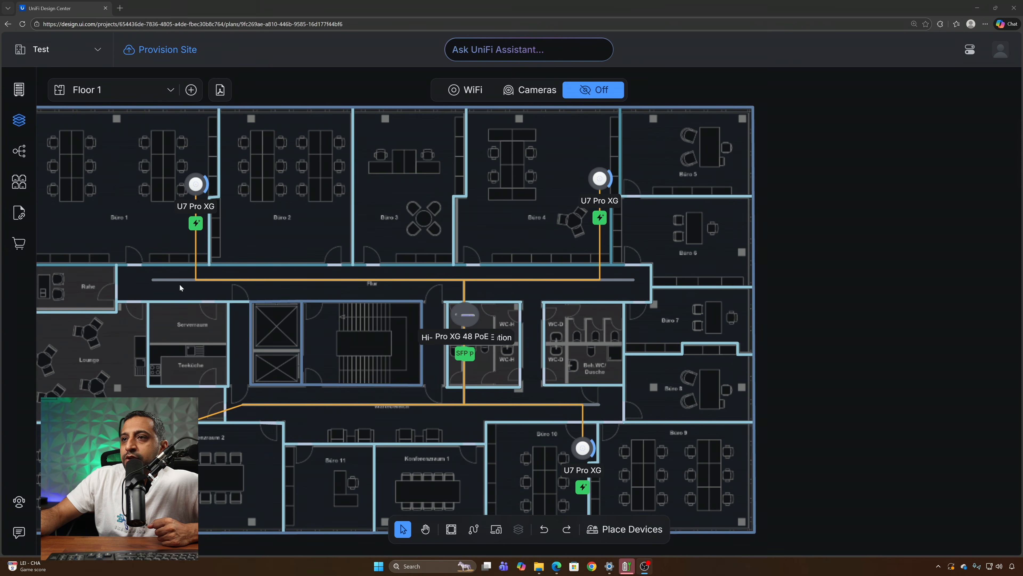
{"action": "mouse_move", "coordinate": [199, 191]}
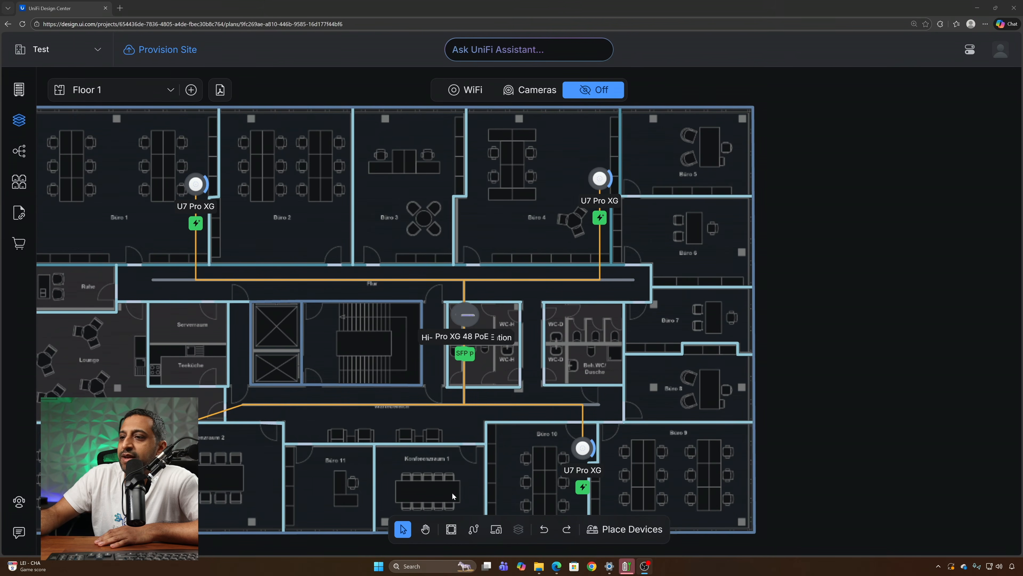
Step: Go through the wired, wireless and cable route connection types, and place a tunnel beside the switches in the WC-H room
{"action": "left_click", "coordinate": [474, 529]}
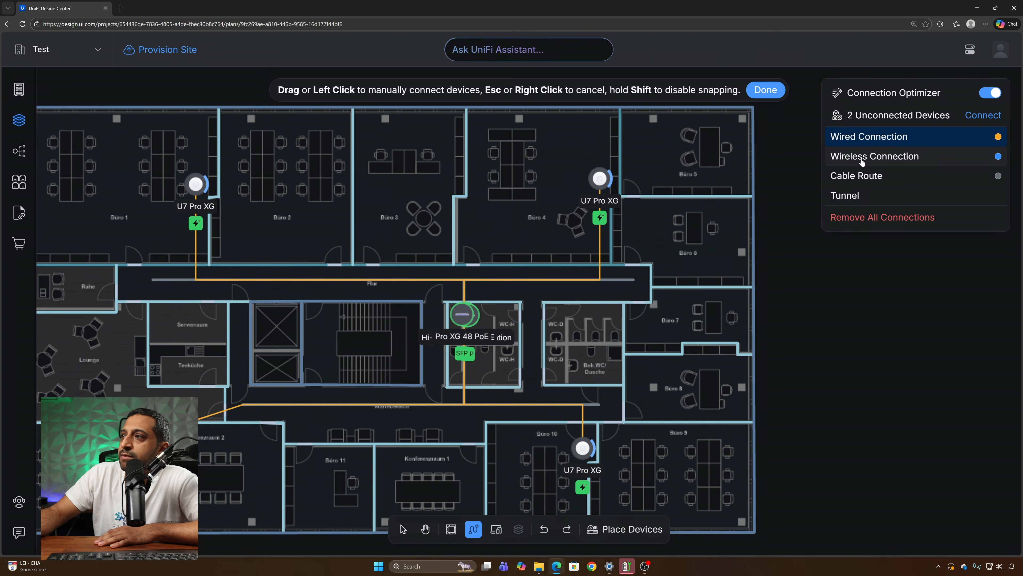
{"action": "left_click", "coordinate": [861, 166]}
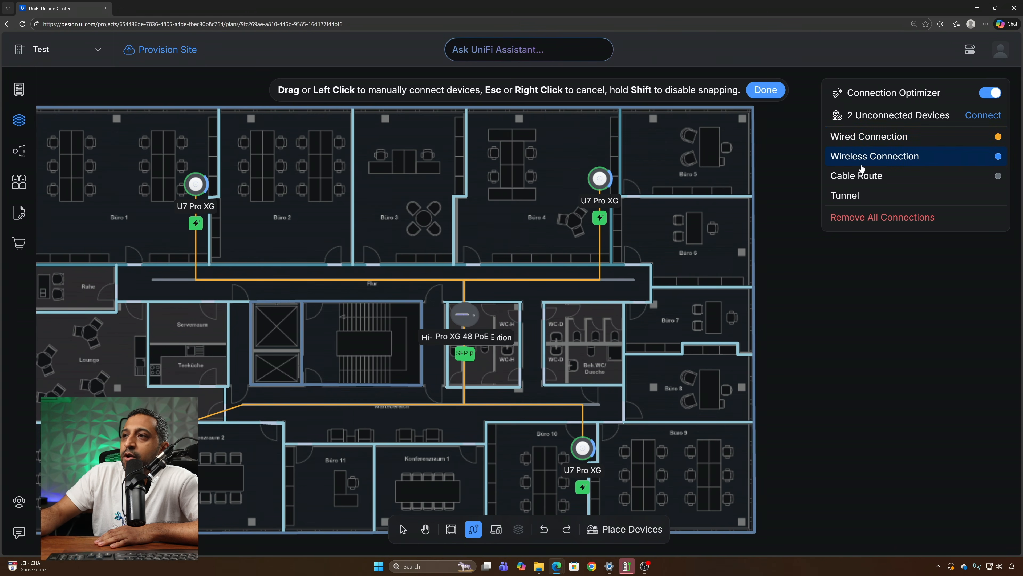
{"action": "left_click", "coordinate": [857, 138]}
{"action": "left_click", "coordinate": [860, 158]}
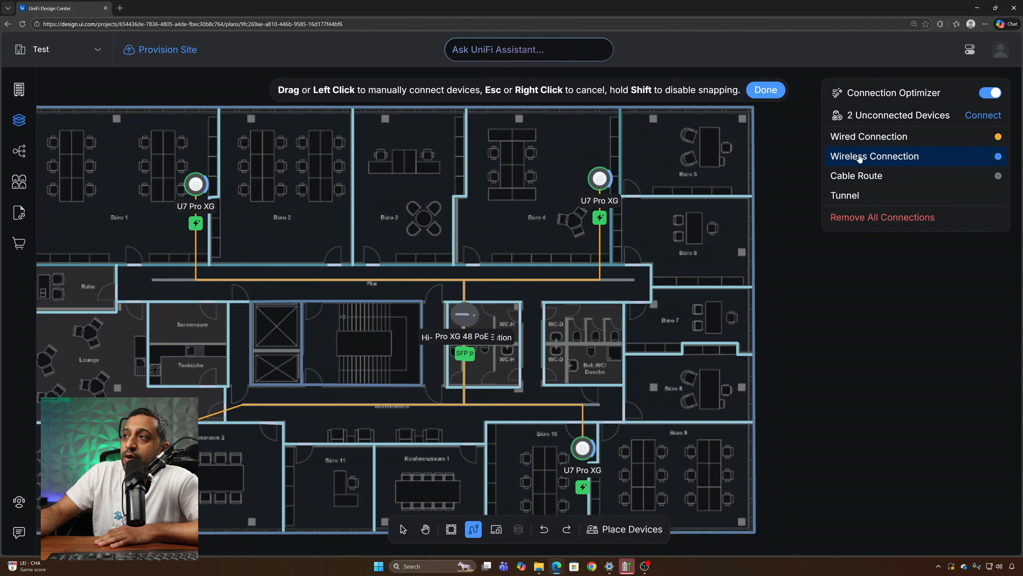
{"action": "left_click", "coordinate": [859, 181]}
{"action": "left_click", "coordinate": [839, 197]}
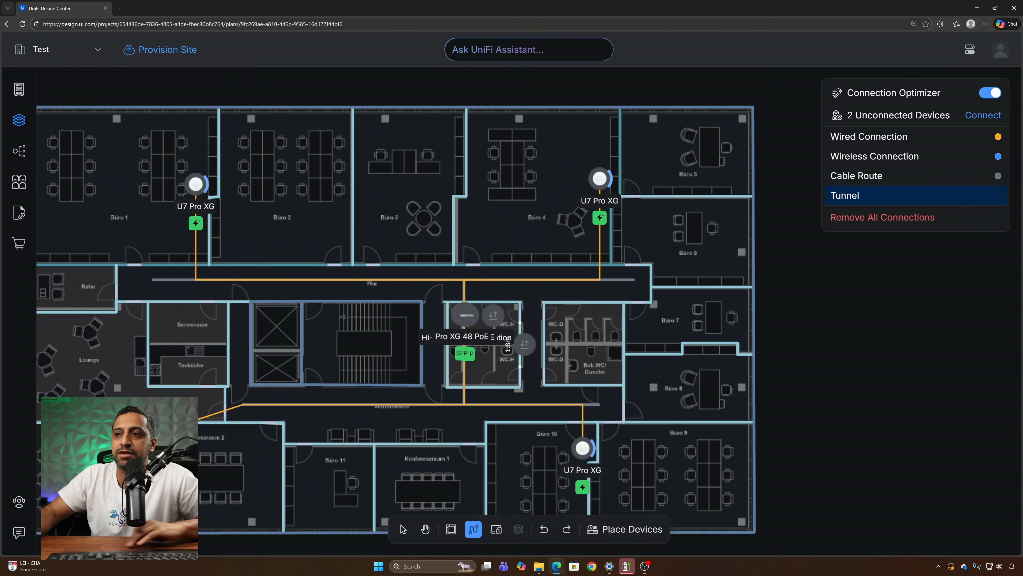
{"action": "key", "text": "Escape"}
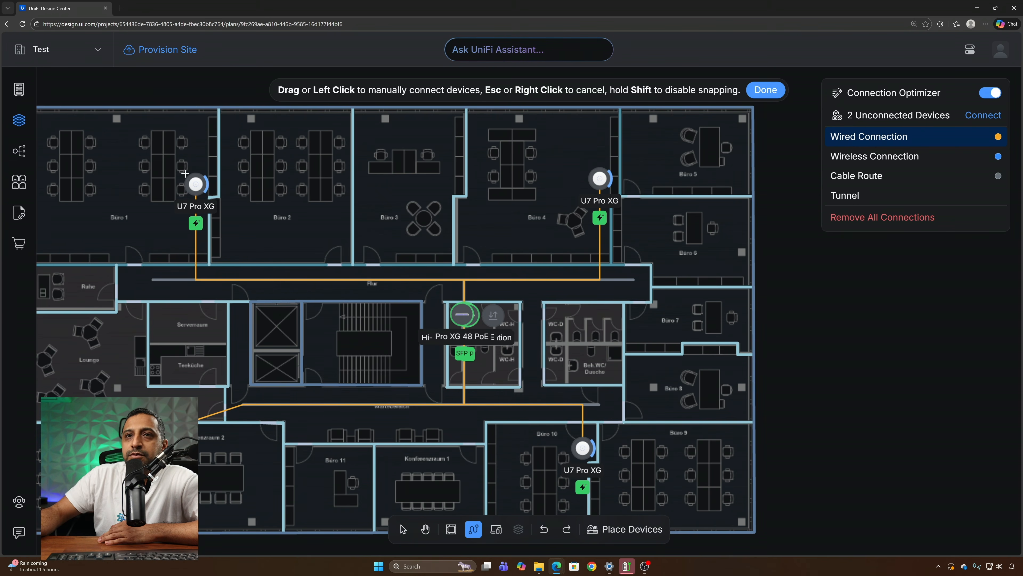
Step: In the port view, connect SFP port 11 of the Dream Machine Pro Max to SFP port 1 of the Hi-Capacity Aggregation switch
{"action": "left_click", "coordinate": [19, 182]}
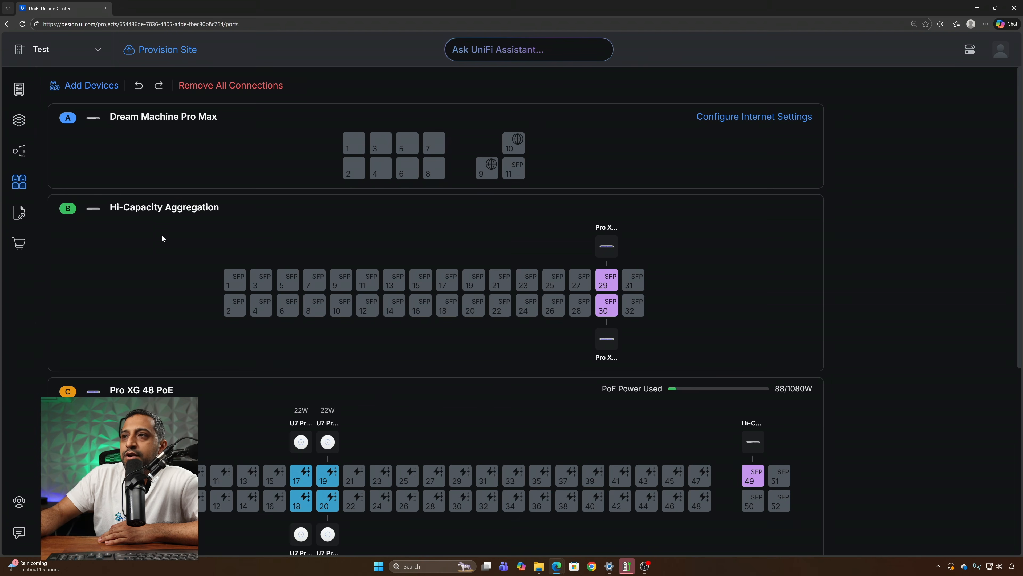
{"action": "scroll", "coordinate": [164, 239], "scroll_direction": "down", "scroll_amount": 5}
{"action": "scroll", "coordinate": [182, 260], "scroll_direction": "up", "scroll_amount": 3}
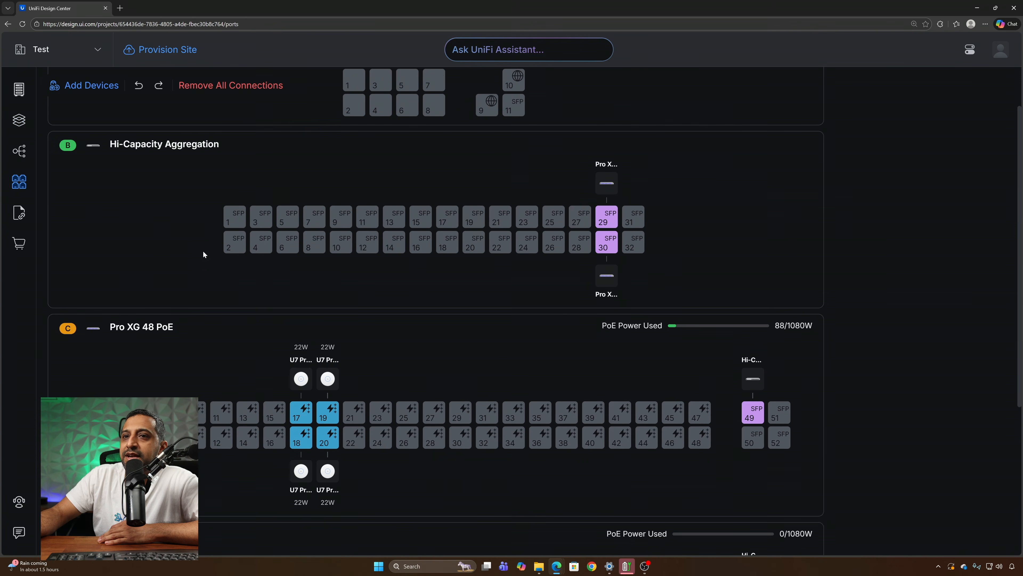
{"action": "scroll", "coordinate": [203, 250], "scroll_direction": "down", "scroll_amount": 2}
{"action": "scroll", "coordinate": [198, 254], "scroll_direction": "down", "scroll_amount": 3}
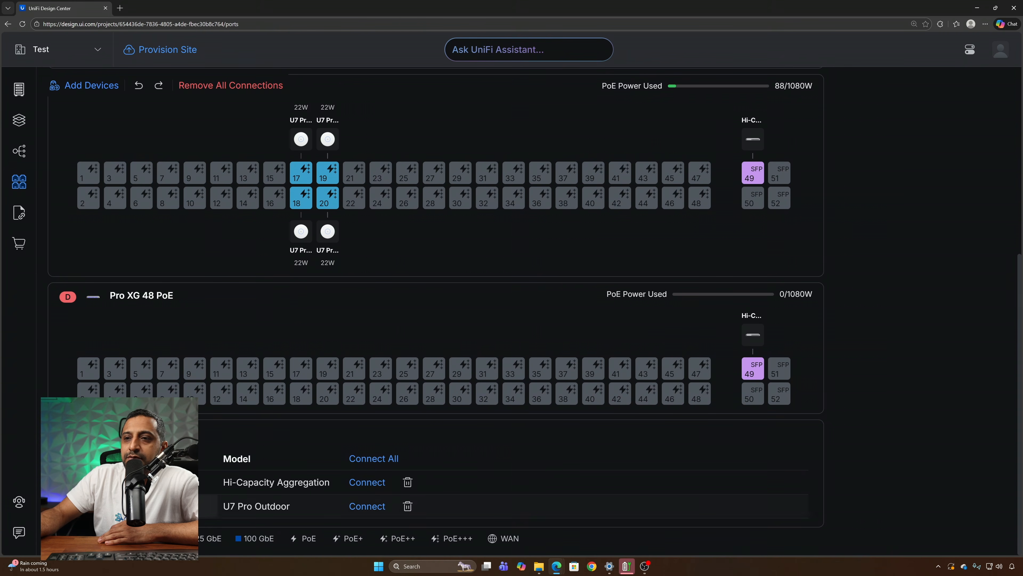
{"action": "scroll", "coordinate": [289, 323], "scroll_direction": "up", "scroll_amount": 6}
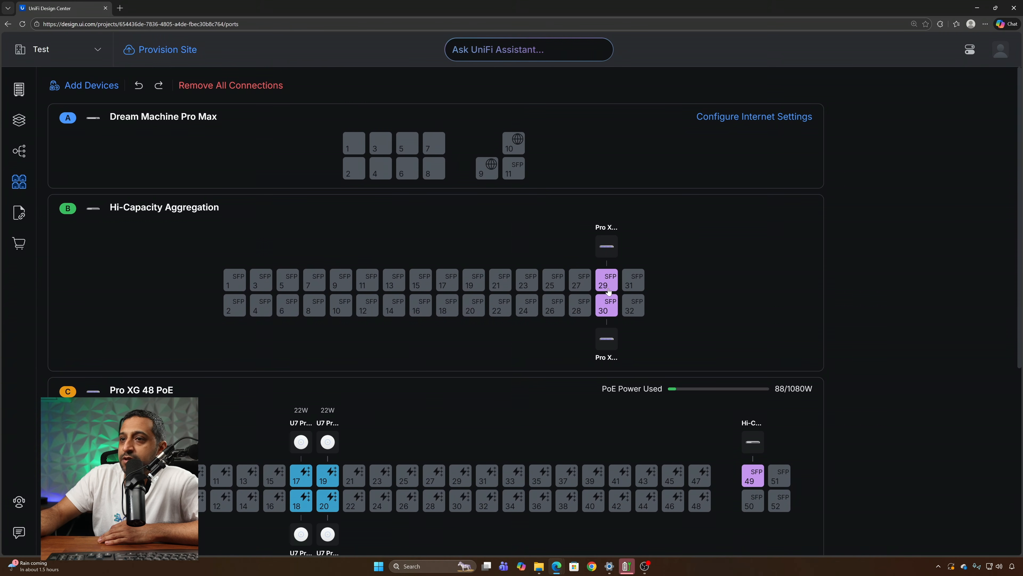
{"action": "left_click", "coordinate": [518, 173]}
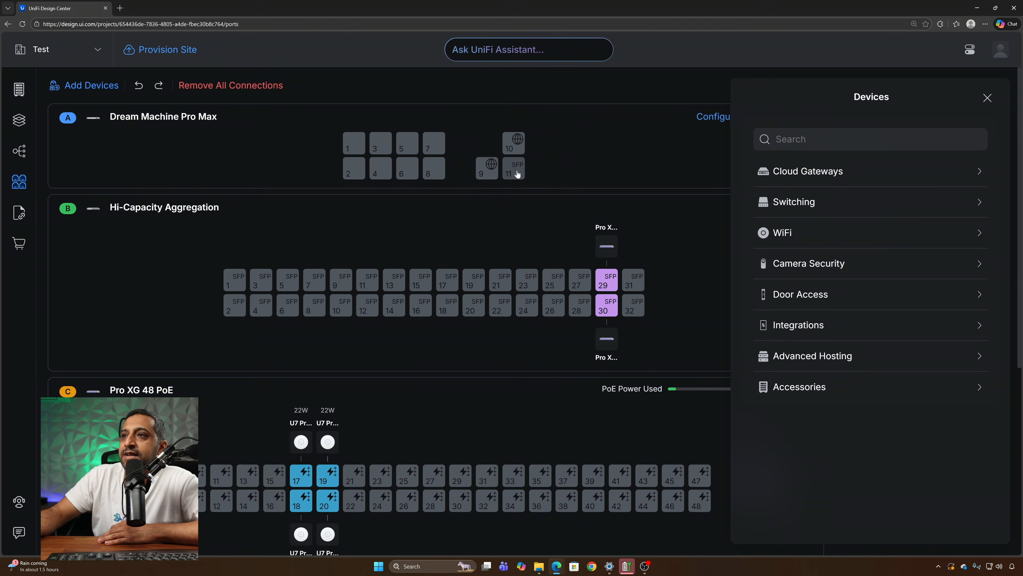
{"action": "left_click", "coordinate": [245, 286]}
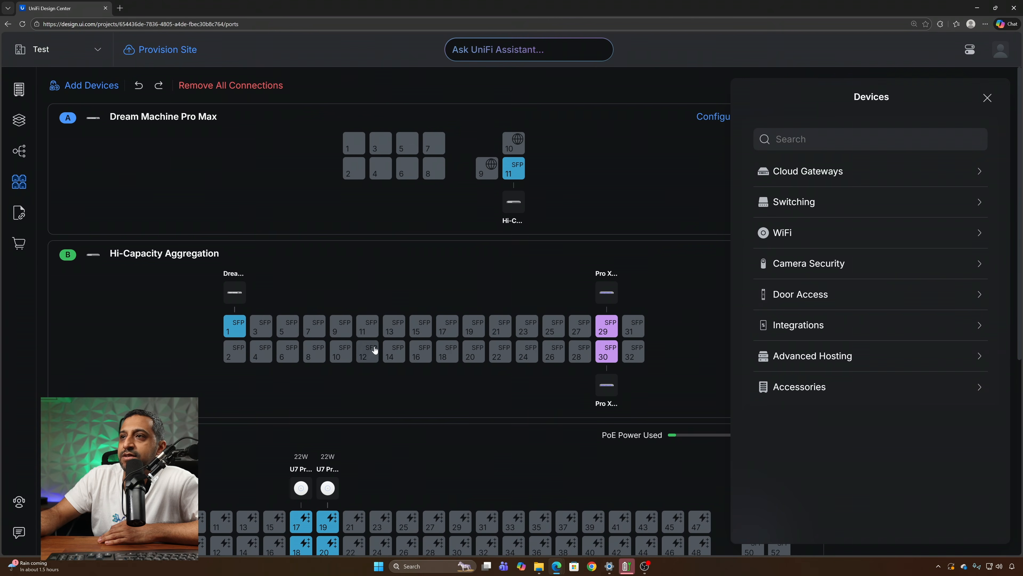
{"action": "mouse_move", "coordinate": [511, 174]}
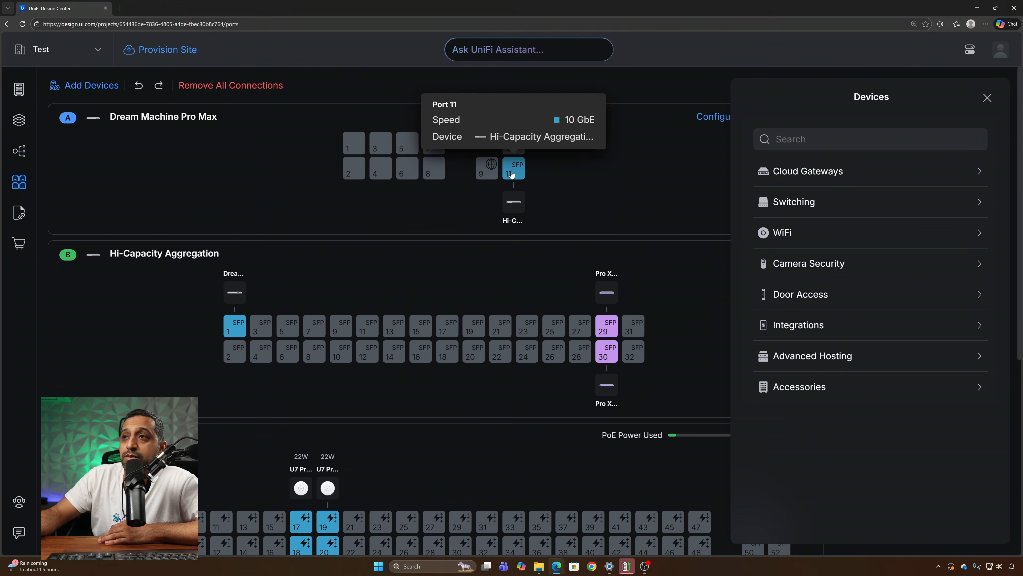
Step: Connect the unconnected U7 Pro Outdoor to Pro XG 48 PoE switch C and close the device catalogue
{"action": "scroll", "coordinate": [425, 393], "scroll_direction": "down", "scroll_amount": 8}
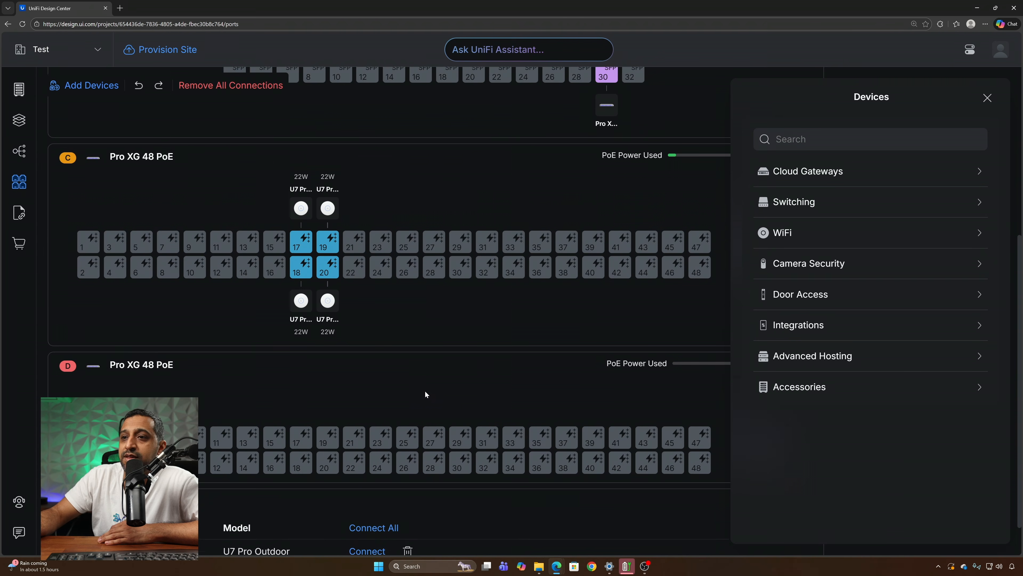
{"action": "left_click", "coordinate": [378, 509]}
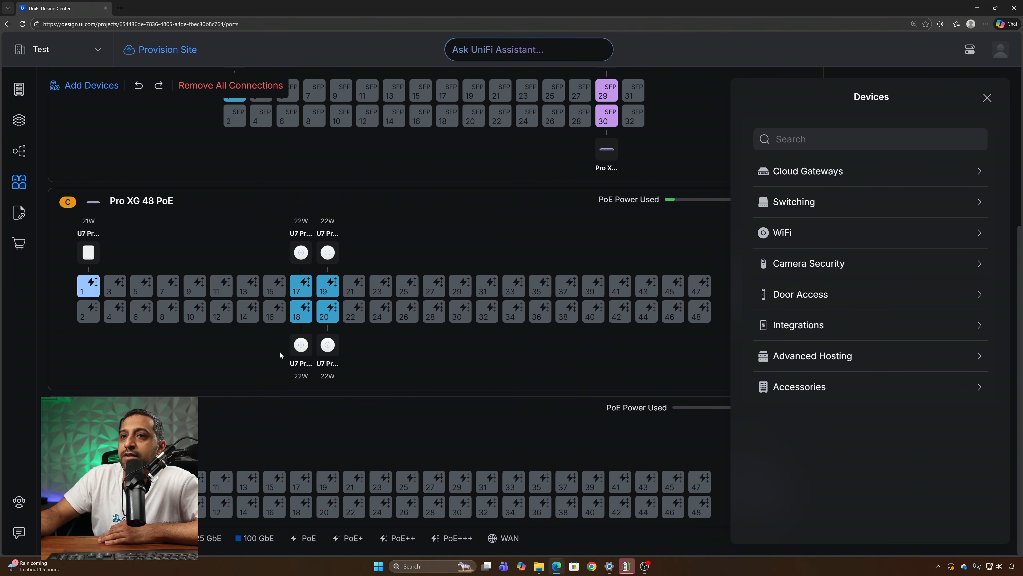
{"action": "mouse_move", "coordinate": [97, 287]}
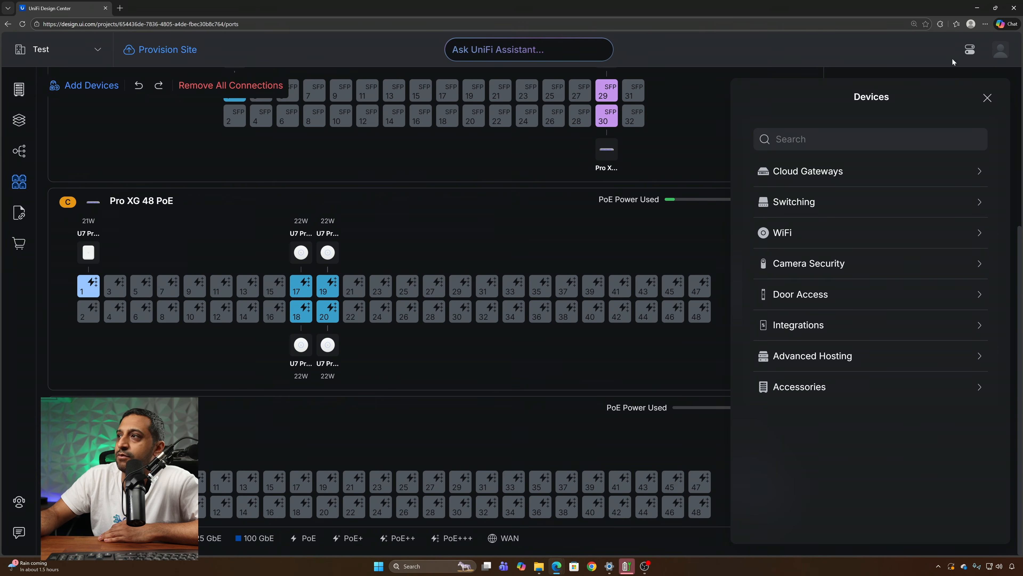
{"action": "left_click", "coordinate": [987, 98]}
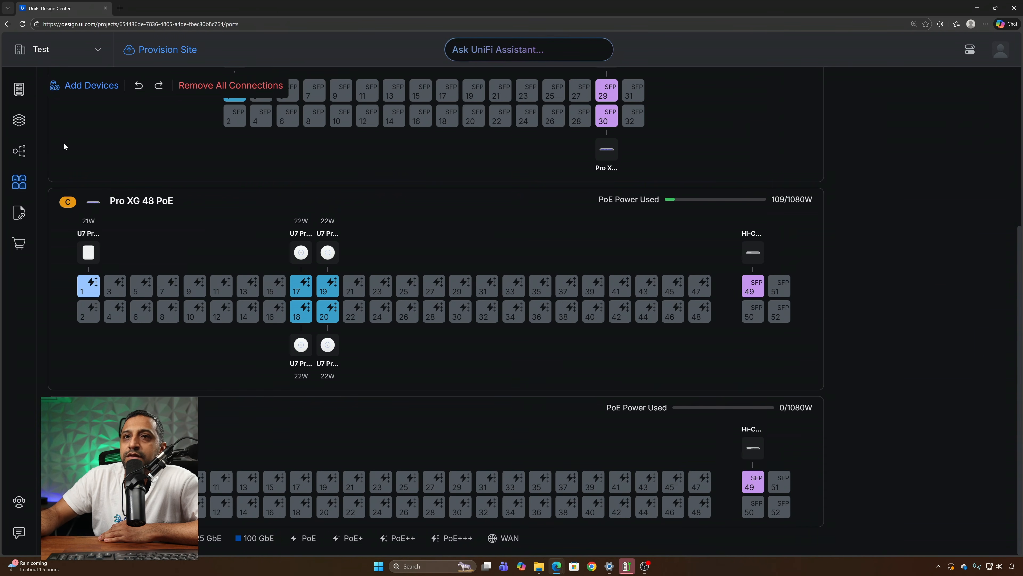
Step: Return to the floor plan and place AI 360 cameras in Büro 1, Büro 4 and Büro 9
{"action": "left_click", "coordinate": [20, 121]}
{"action": "left_click", "coordinate": [473, 529]}
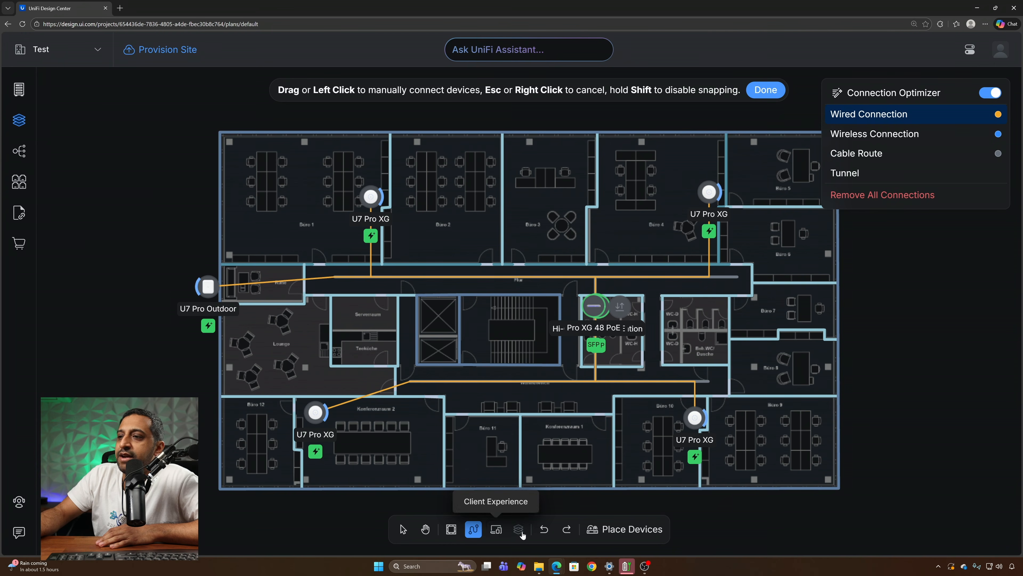
{"action": "left_click", "coordinate": [624, 529]}
{"action": "left_click", "coordinate": [809, 271]}
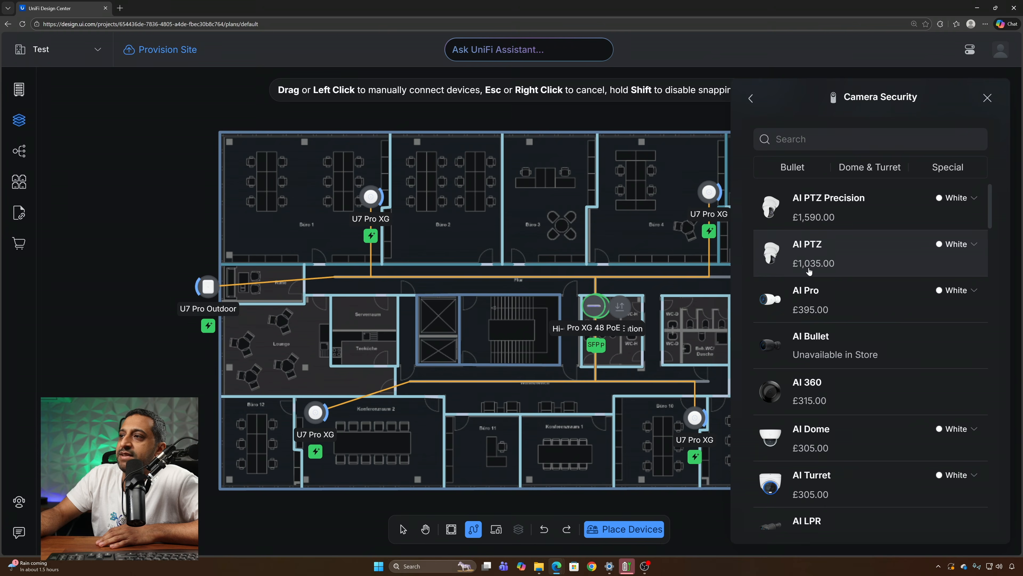
{"action": "left_click", "coordinate": [785, 378]}
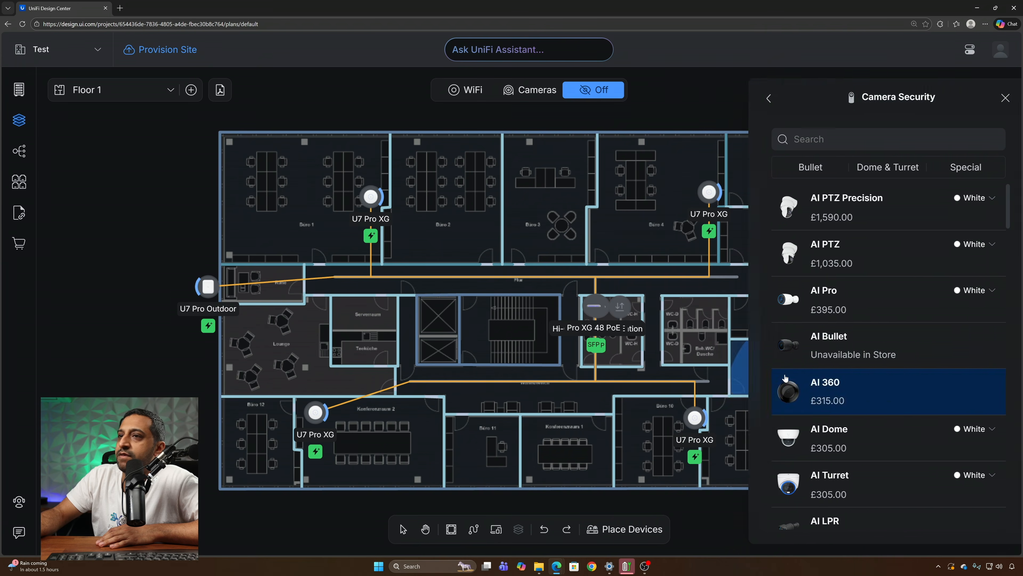
{"action": "left_click", "coordinate": [305, 207]}
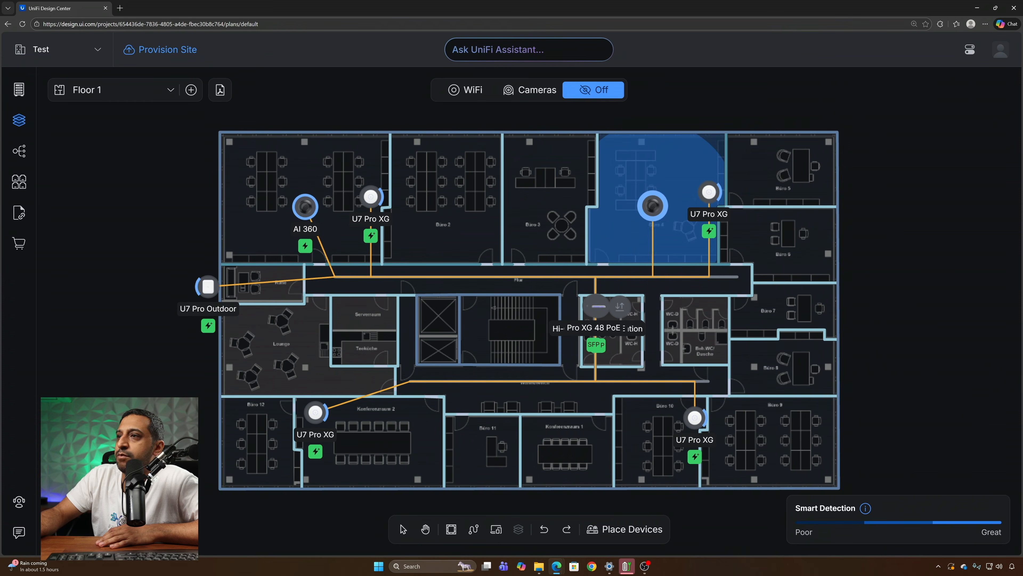
{"action": "left_click", "coordinate": [652, 205]}
{"action": "left_click", "coordinate": [770, 450]}
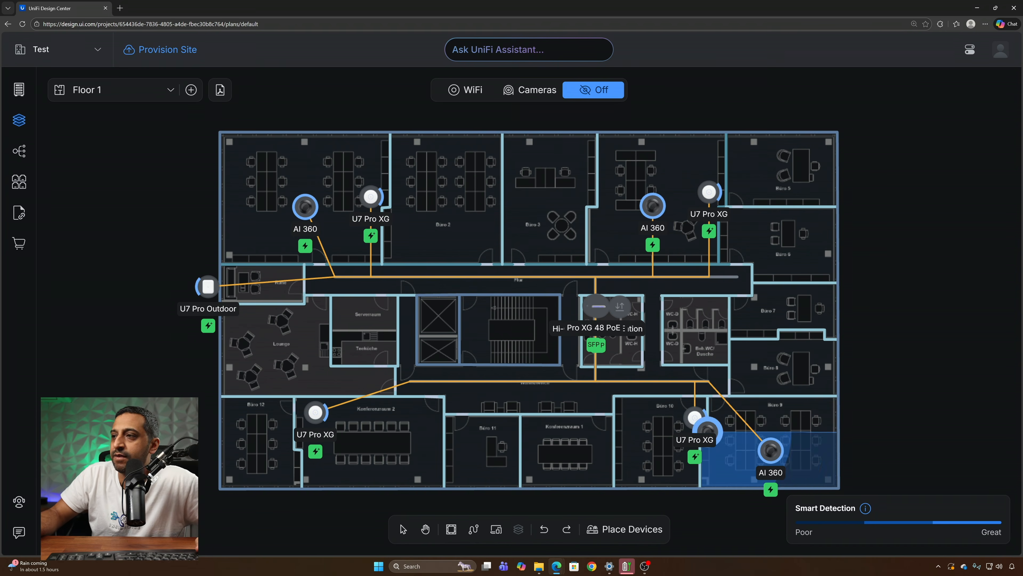
{"action": "key", "text": "Escape"}
Step: Place white AI Pro cameras at the west ends of the upper corridor and lower central area, and in corners of Büro 2 and Konferenzraum 2
{"action": "left_click", "coordinate": [645, 529]}
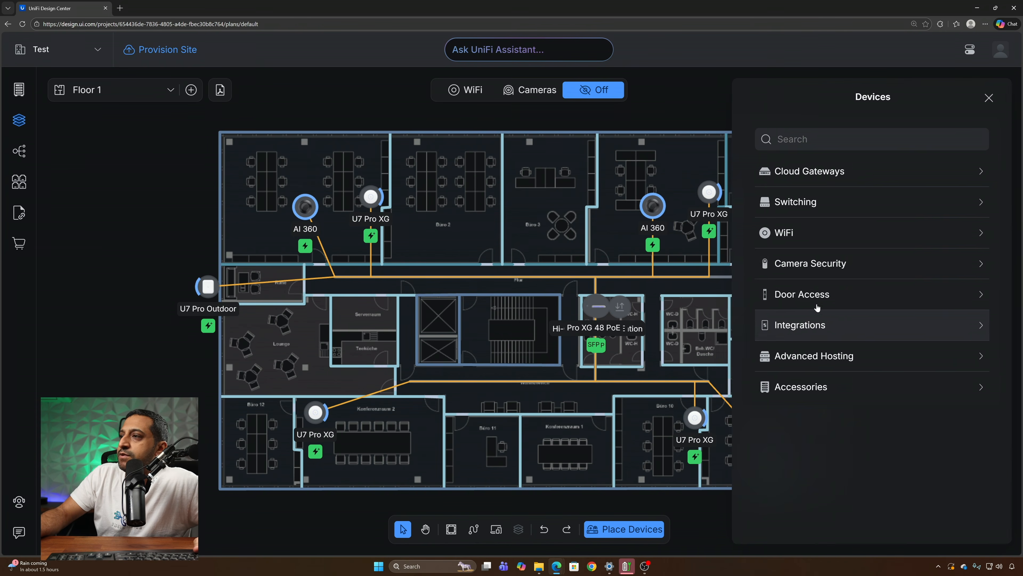
{"action": "left_click", "coordinate": [802, 266]}
{"action": "left_click", "coordinate": [805, 299]}
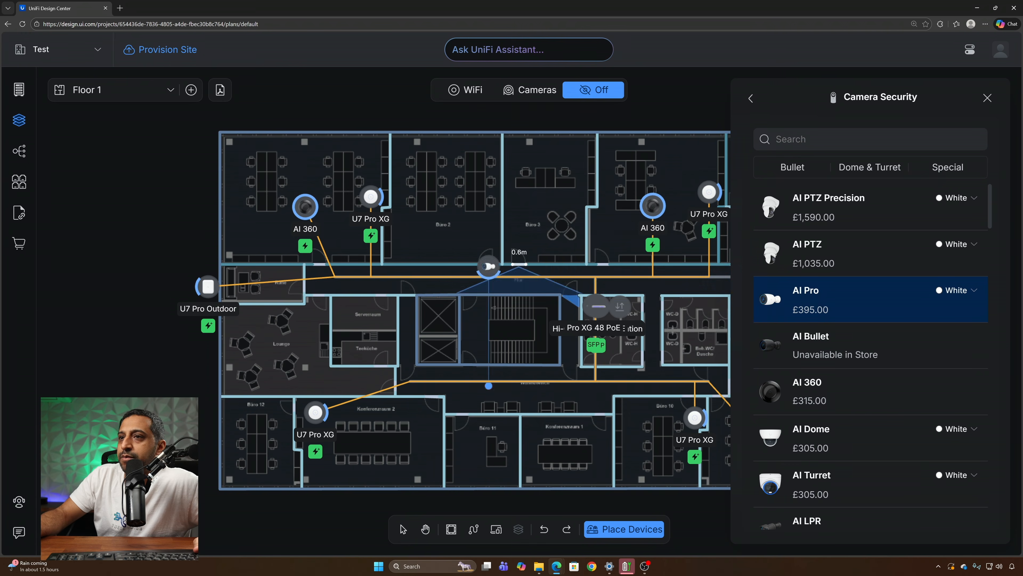
{"action": "left_click", "coordinate": [312, 285]}
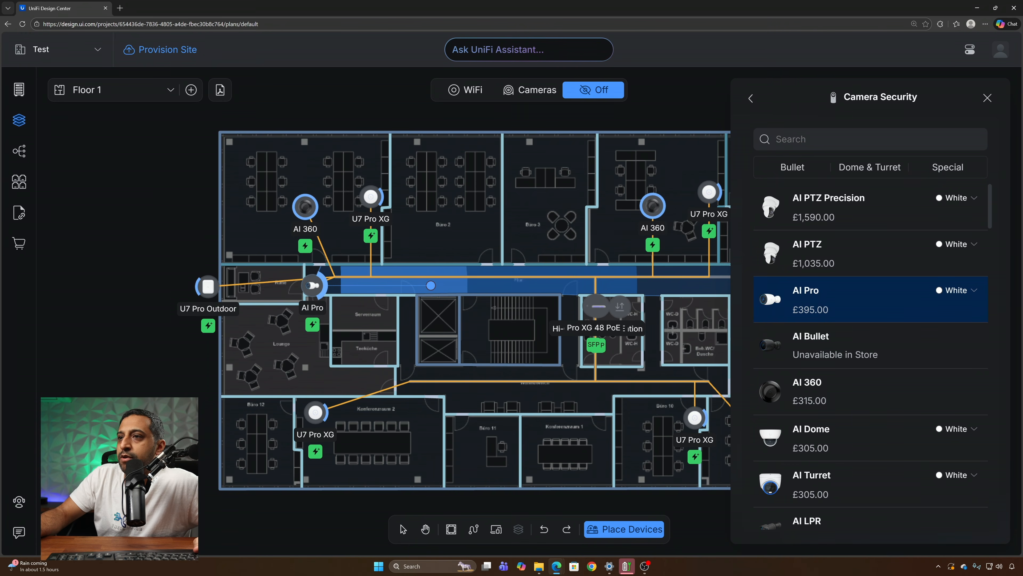
{"action": "left_click", "coordinate": [402, 381]}
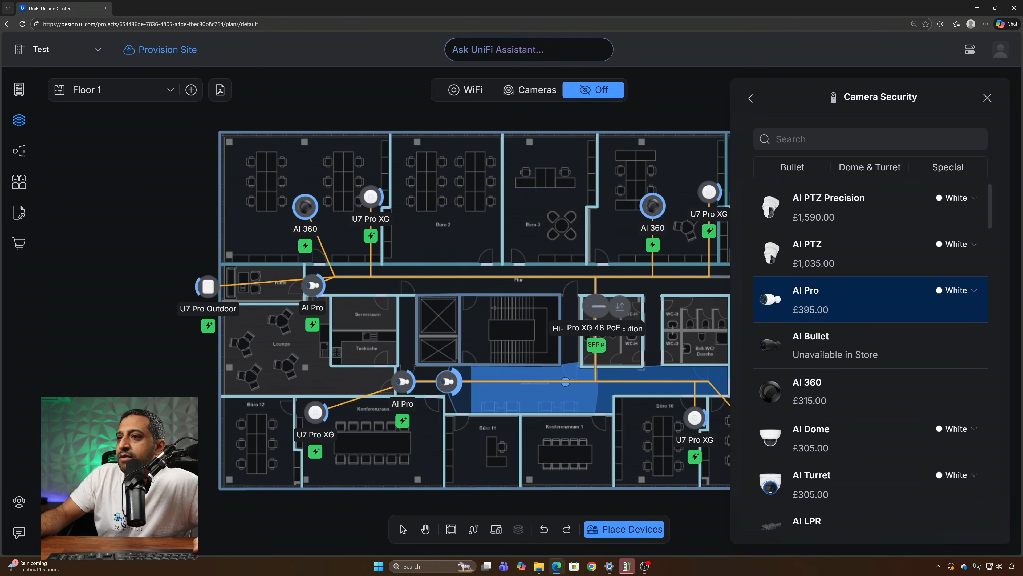
{"action": "left_click", "coordinate": [391, 262]}
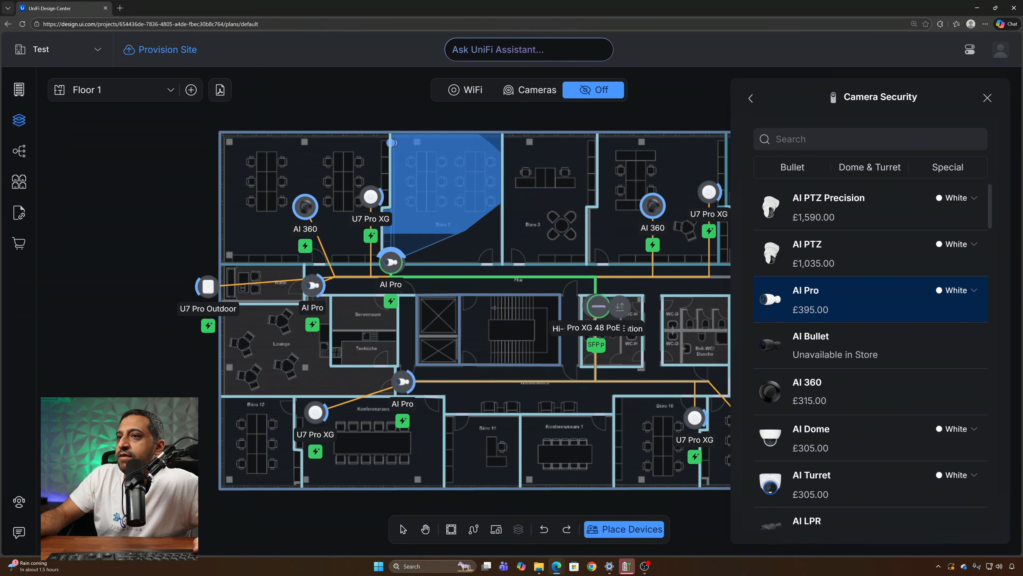
{"action": "left_click", "coordinate": [436, 407]}
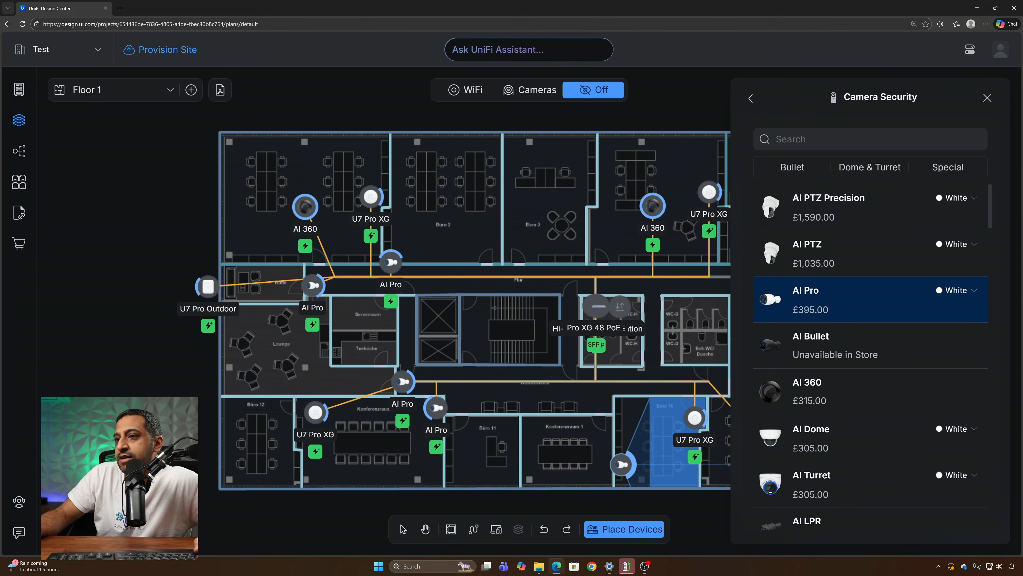
{"action": "key", "text": "Escape"}
Step: Move the Konferenzraum 2 AI Pro camera to the room's lower-right corner and aim it west across the room
{"action": "left_click", "coordinate": [409, 408]}
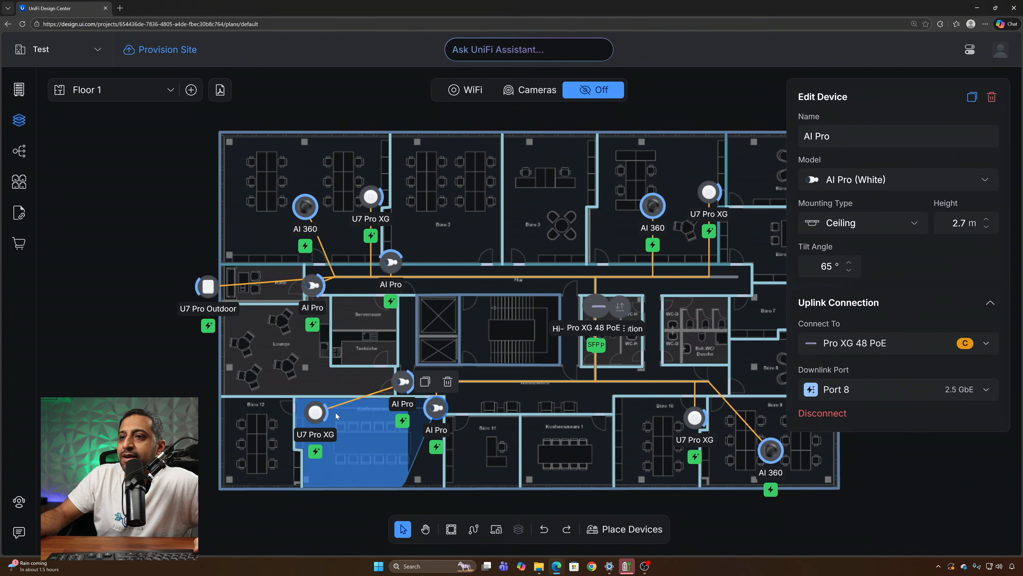
{"action": "left_click", "coordinate": [342, 411]}
{"action": "left_click", "coordinate": [433, 415]}
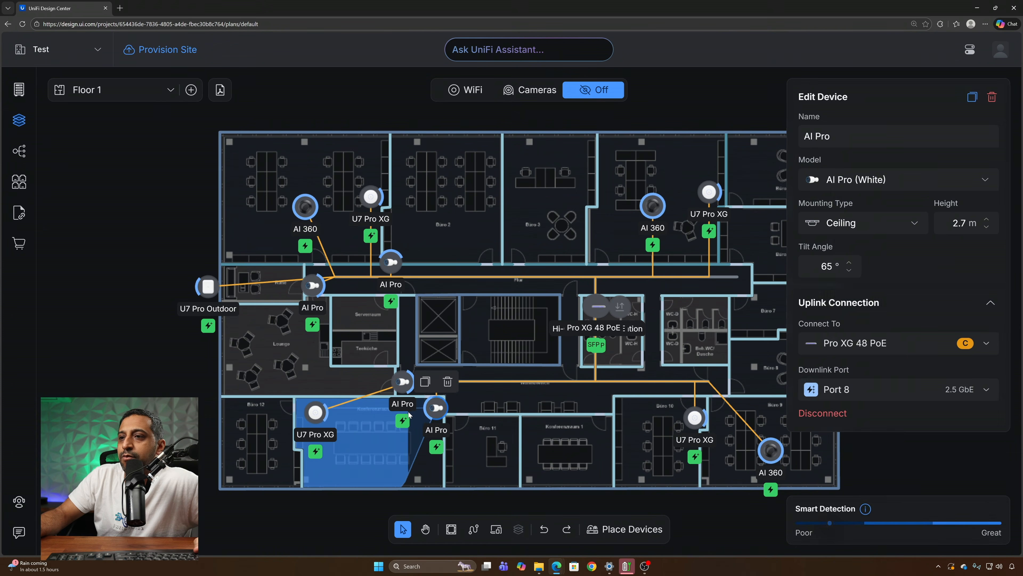
{"action": "left_click_drag", "start_coordinate": [434, 417], "coordinate": [434, 479]}
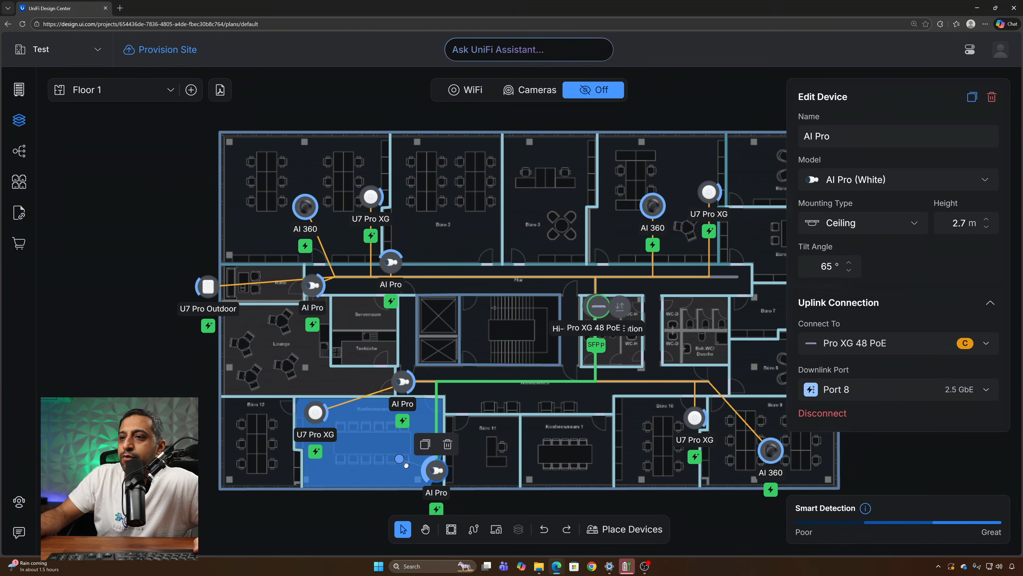
{"action": "left_click_drag", "start_coordinate": [400, 459], "coordinate": [318, 471]}
{"action": "left_click_drag", "start_coordinate": [436, 471], "coordinate": [436, 480]}
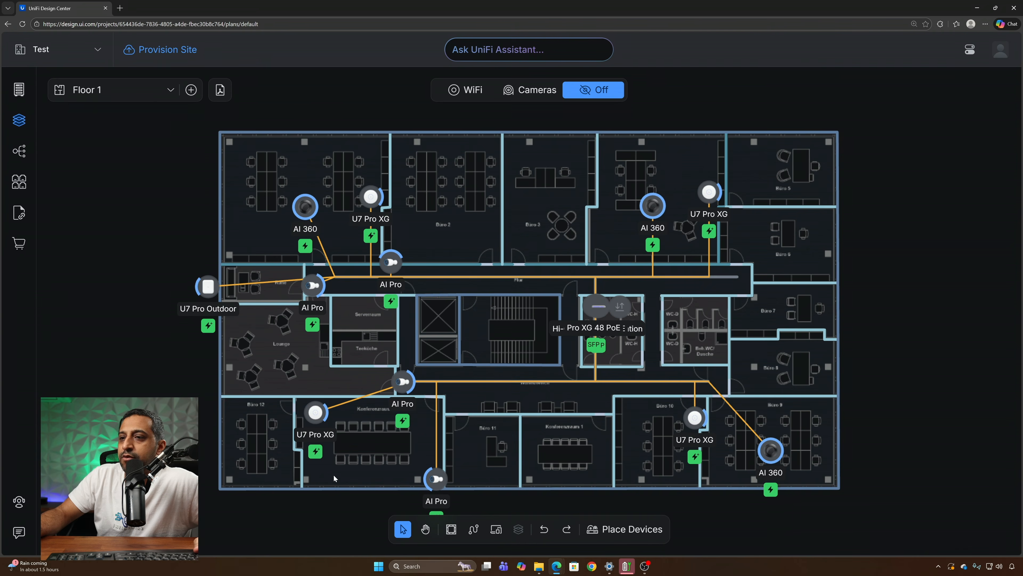
Step: Check the upper corridor AI Pro camera and aim the Büro 2 AI Pro camera diagonally north-east across its room
{"action": "left_click", "coordinate": [312, 285]}
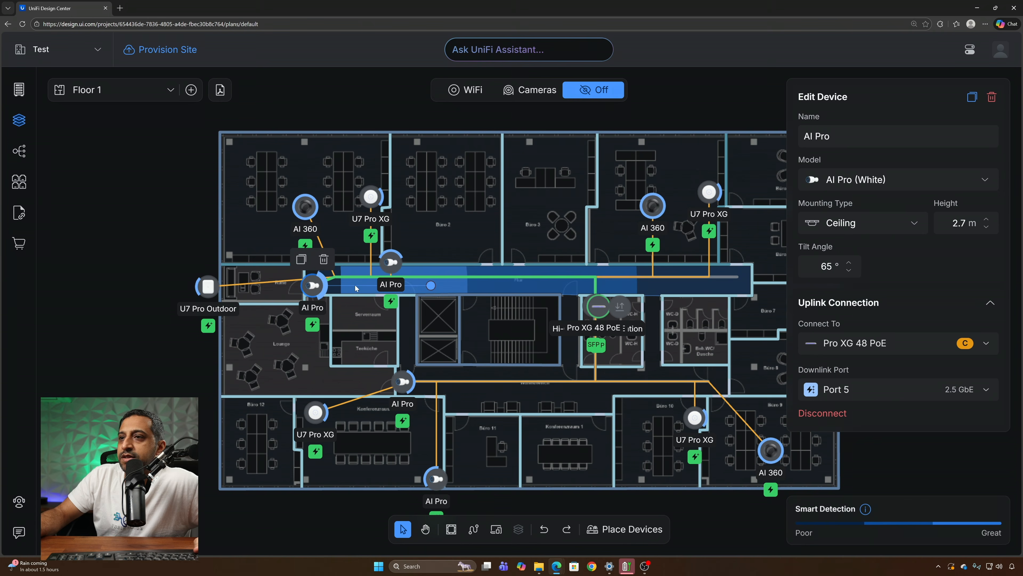
{"action": "left_click", "coordinate": [391, 262]}
{"action": "left_click_drag", "start_coordinate": [401, 147], "coordinate": [454, 162]}
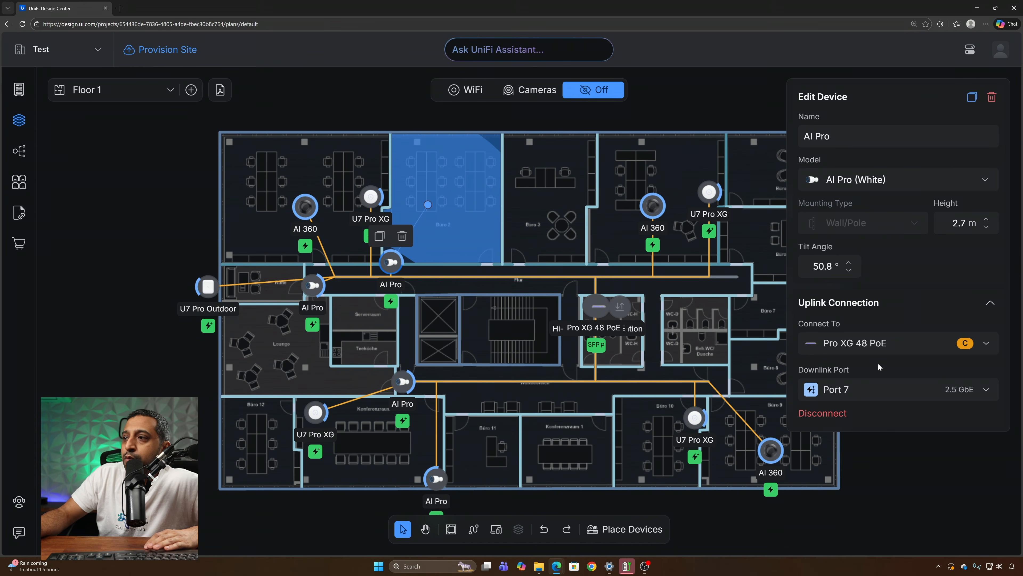
{"action": "left_click", "coordinate": [771, 92]}
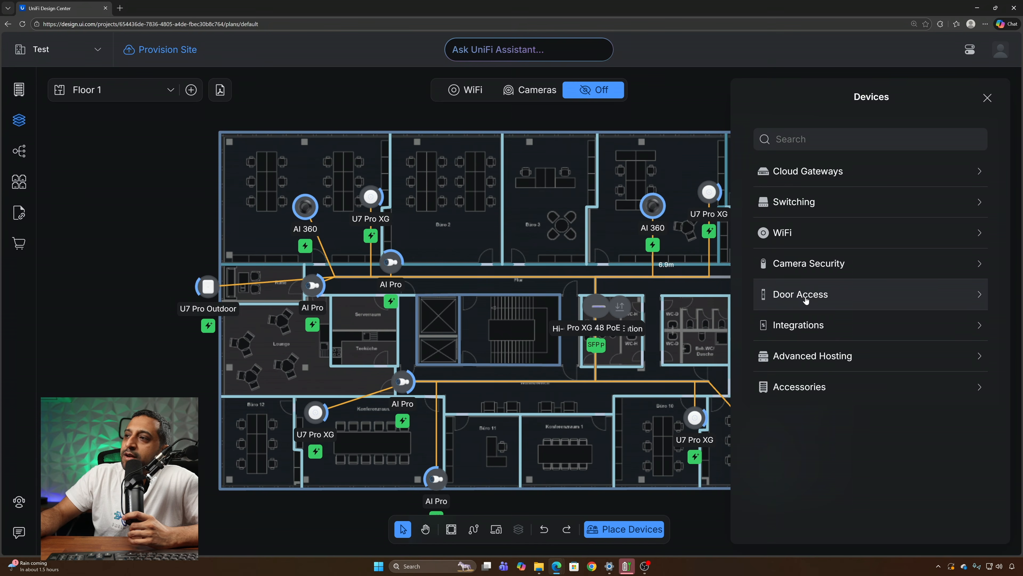
Step: Place a white G3 Reader Pro at the stairwell's west side and a compatible Enterprise Access Hub beside the switches
{"action": "left_click", "coordinate": [806, 298]}
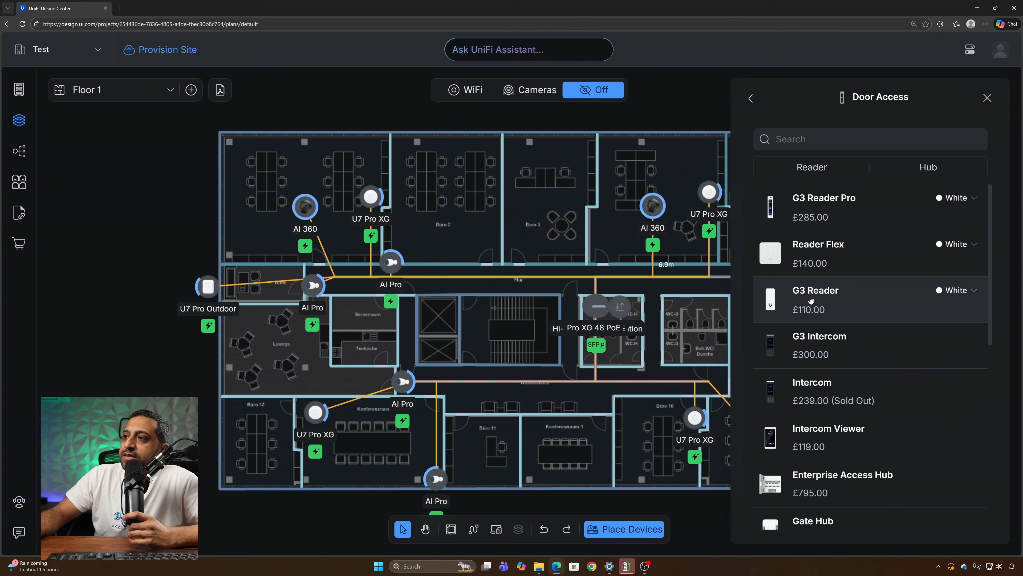
{"action": "left_click", "coordinate": [812, 219]}
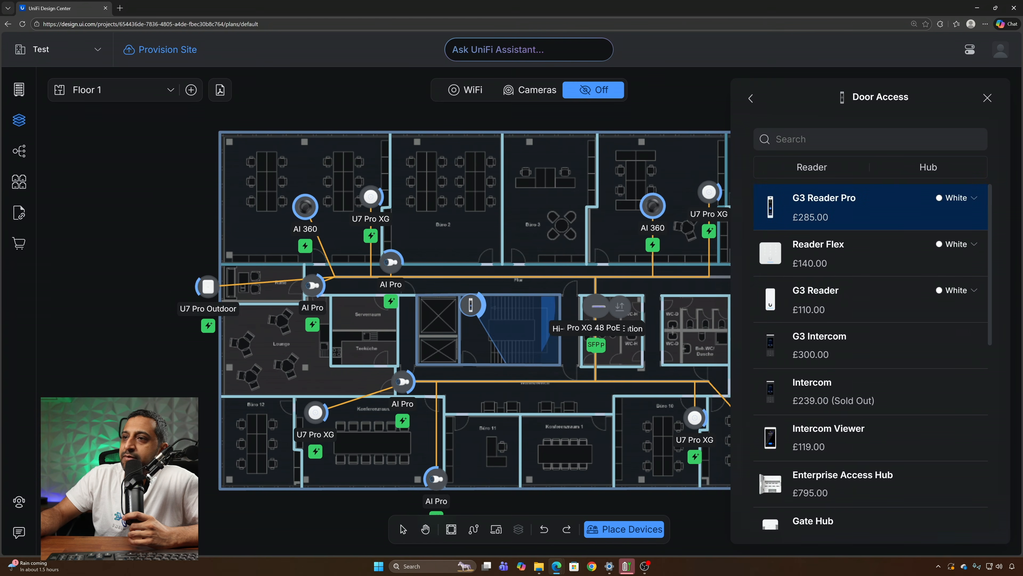
{"action": "left_click", "coordinate": [478, 299]}
{"action": "mouse_move", "coordinate": [479, 304]}
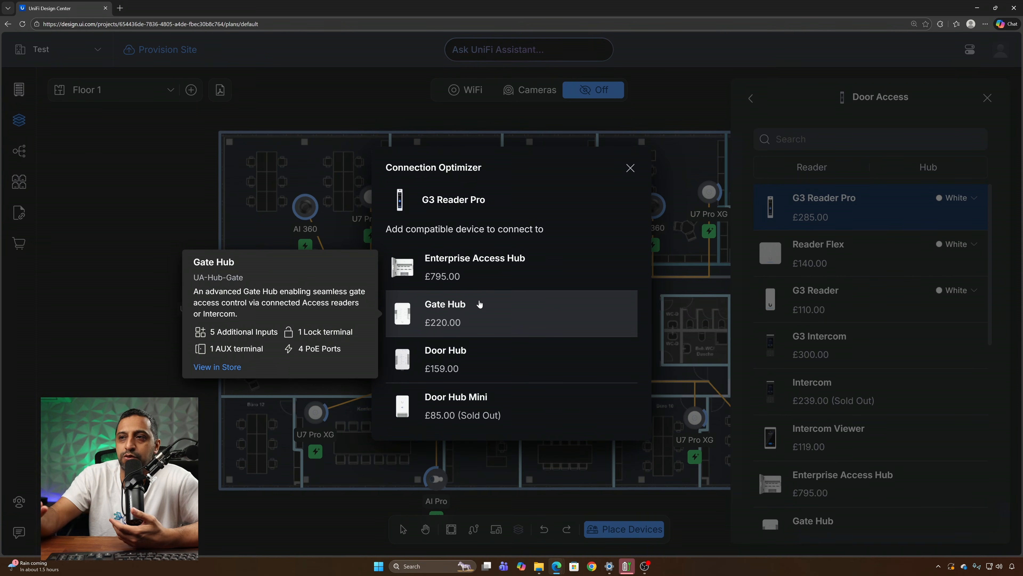
{"action": "left_click", "coordinate": [474, 279]}
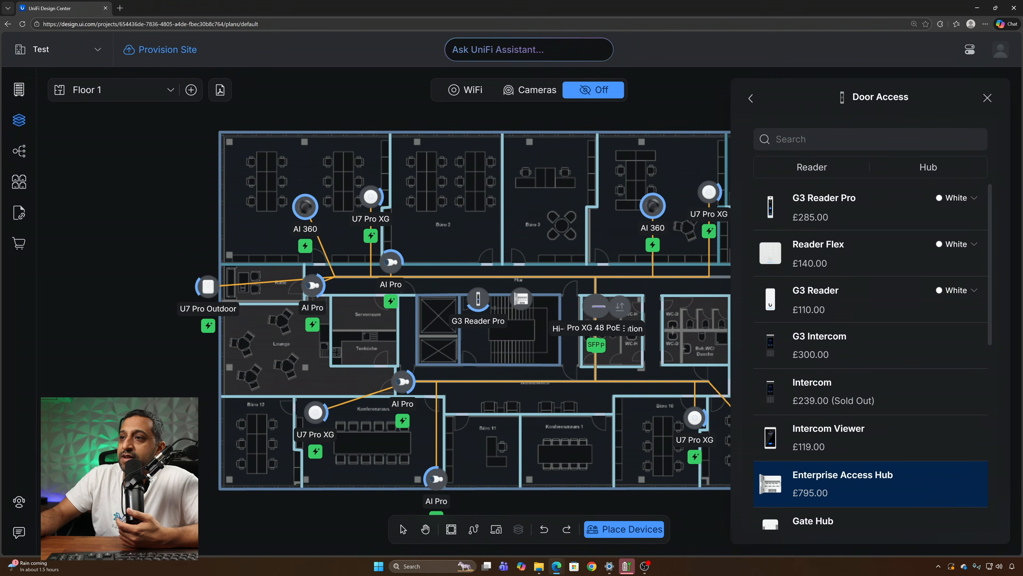
{"action": "left_click", "coordinate": [629, 310]}
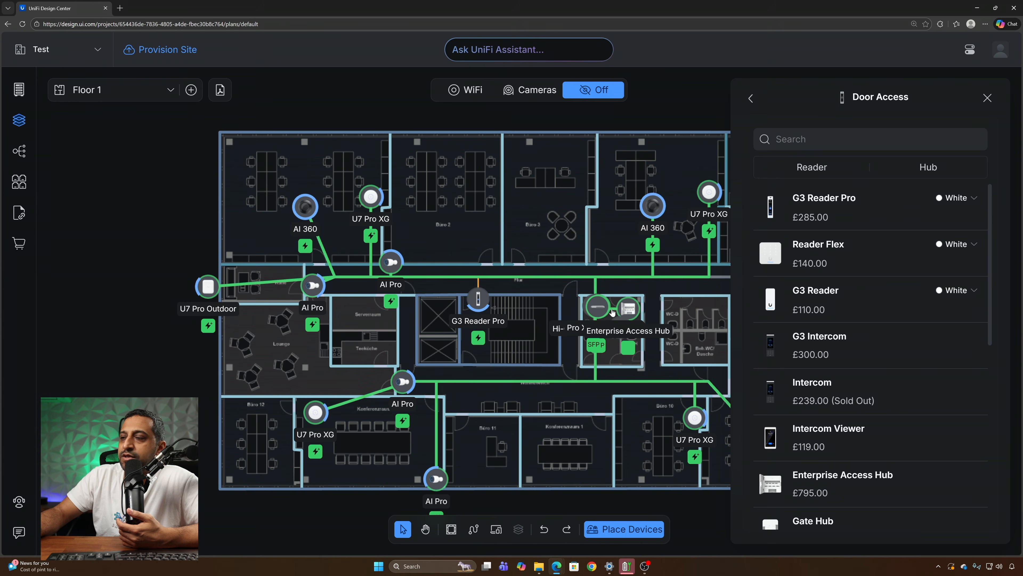
{"action": "key", "text": "Escape"}
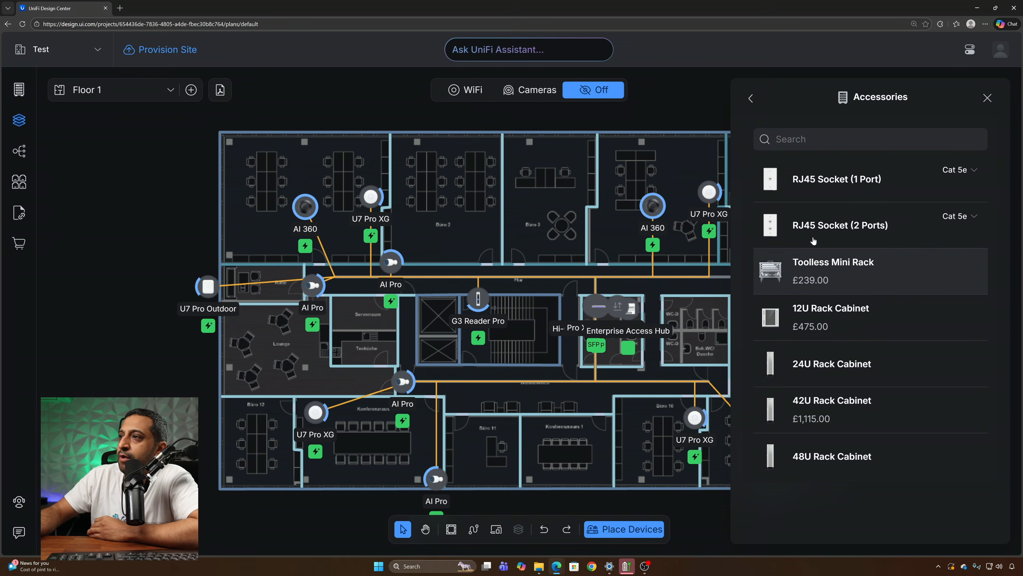
Step: Place Cat 6a two-port RJ45 sockets along the north wall: two in Büro 1 and one each in Büro 2, 3 and 4
{"action": "left_click_drag", "start_coordinate": [846, 224], "coordinate": [687, 225]}
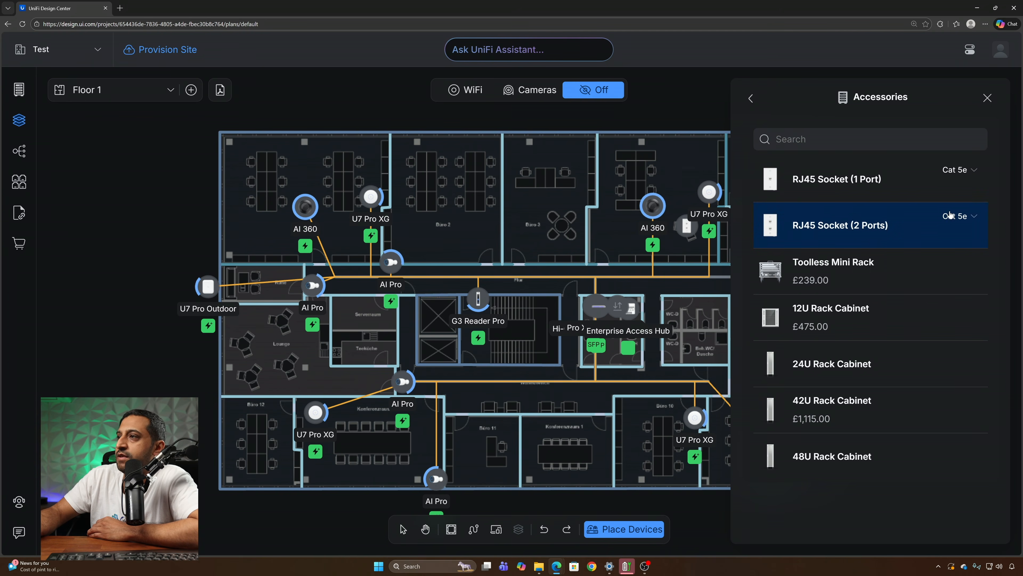
{"action": "left_click", "coordinate": [956, 217]}
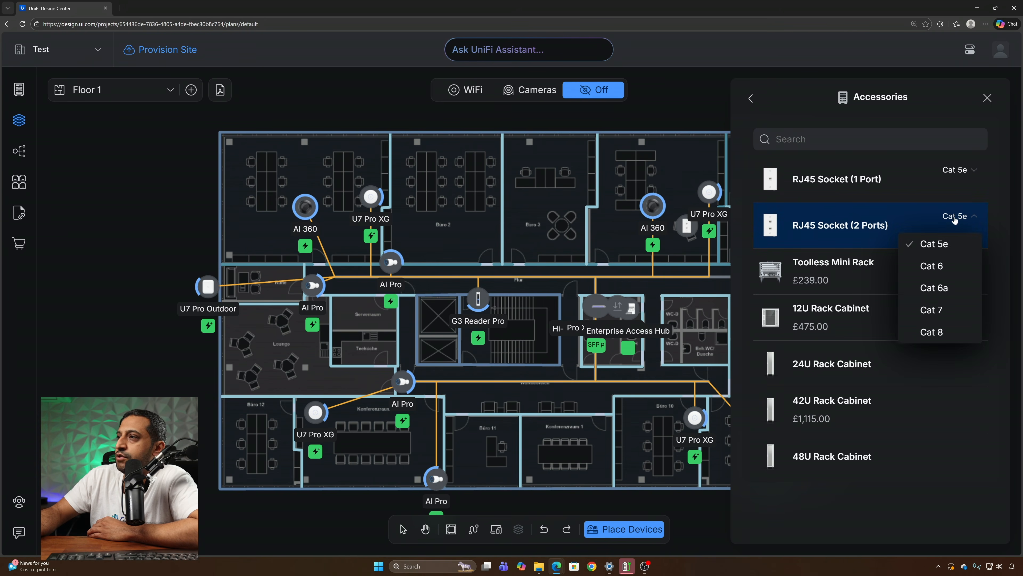
{"action": "left_click", "coordinate": [931, 288]}
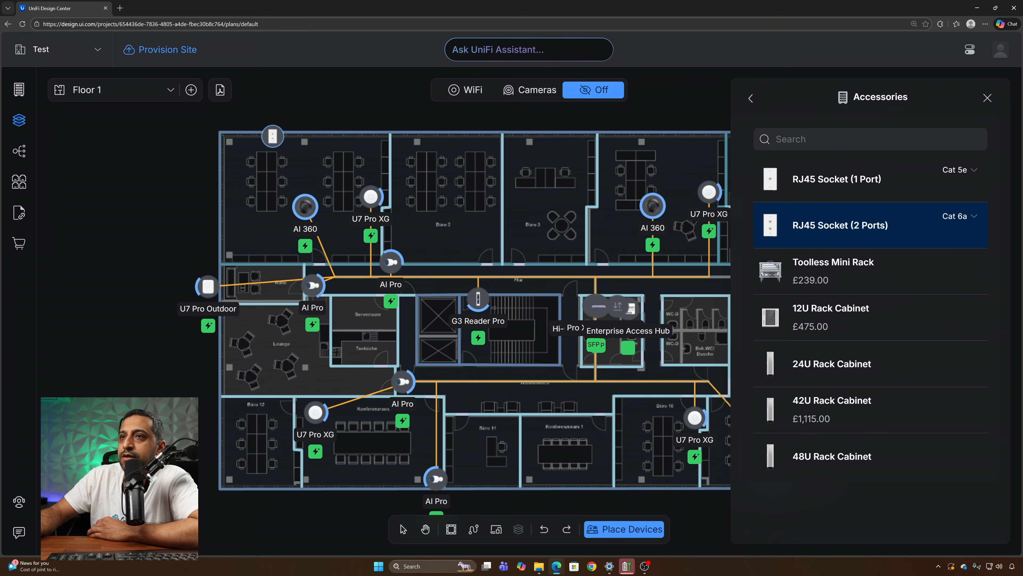
{"action": "left_click", "coordinate": [284, 136]}
{"action": "left_click", "coordinate": [295, 136]}
{"action": "left_click", "coordinate": [458, 136]}
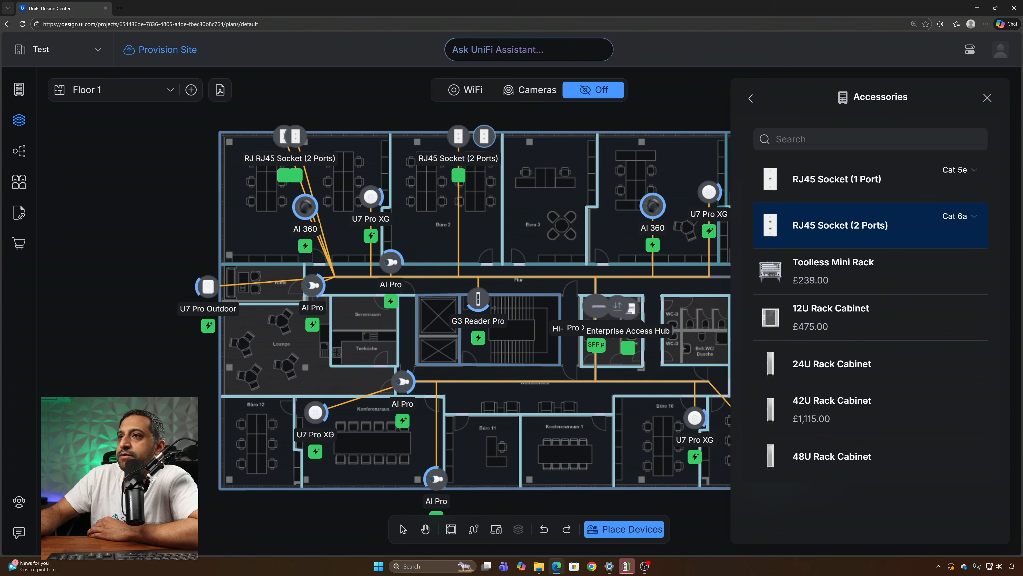
{"action": "left_click", "coordinate": [558, 137]}
{"action": "left_click", "coordinate": [666, 136]}
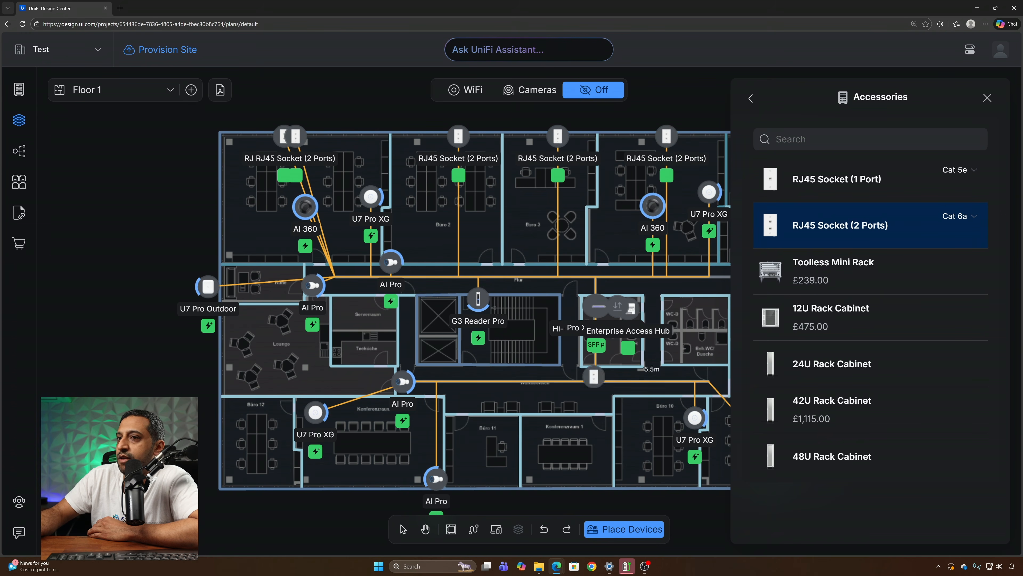
Step: Place two-port RJ45 sockets along the south wall in Büro 12, Konferenzraum 2, Büro 11, Konferenzraum 1 and Büro 10
{"action": "left_click", "coordinate": [259, 478]}
{"action": "left_click", "coordinate": [360, 483]}
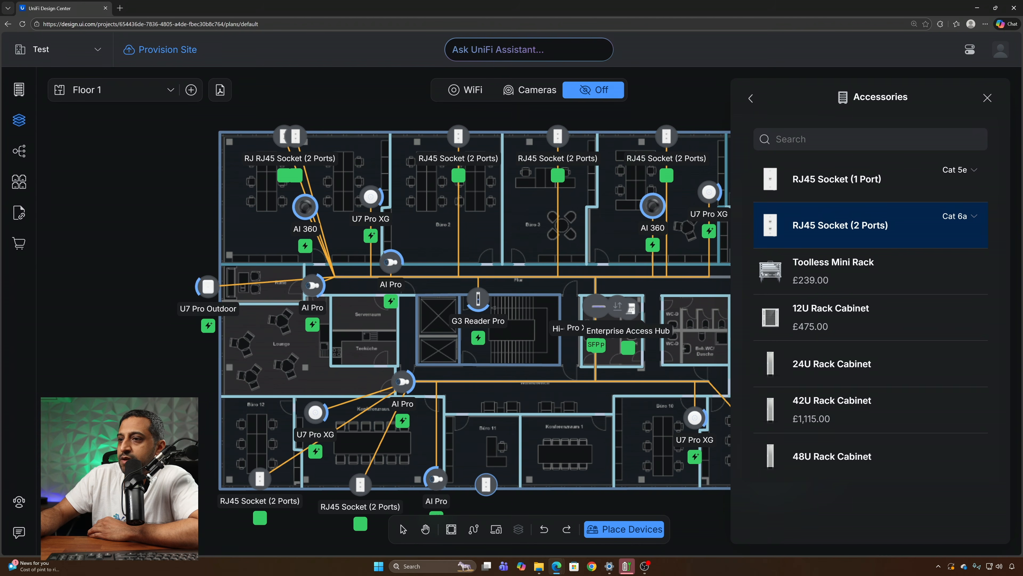
{"action": "left_click", "coordinate": [483, 484]}
{"action": "left_click", "coordinate": [580, 484]}
{"action": "left_click", "coordinate": [656, 484]}
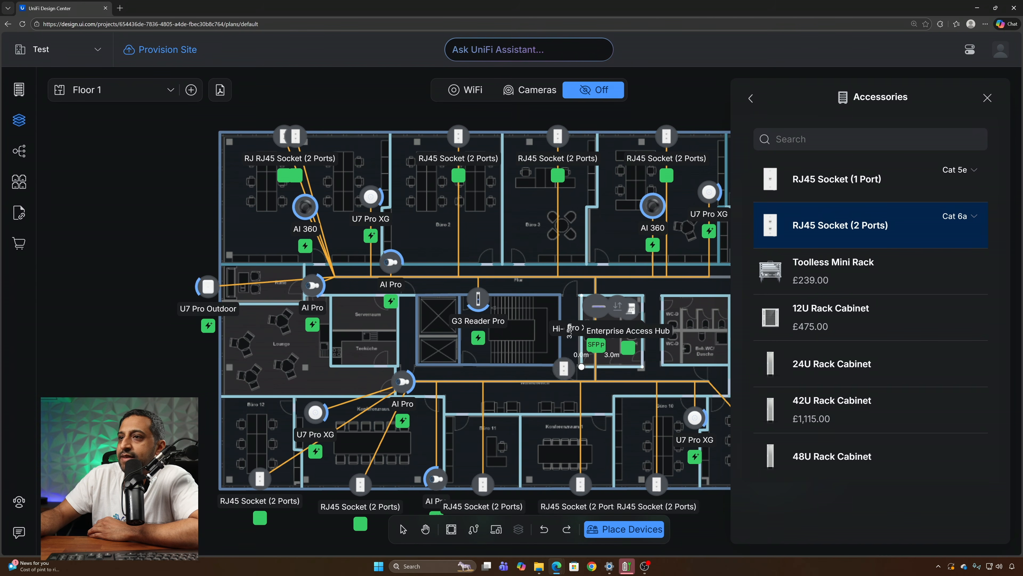
Step: Close the device catalogue and place two-port RJ45 sockets on the east wall of Büro 5, 6, 7, 8 and 9
{"action": "left_click", "coordinate": [987, 98]}
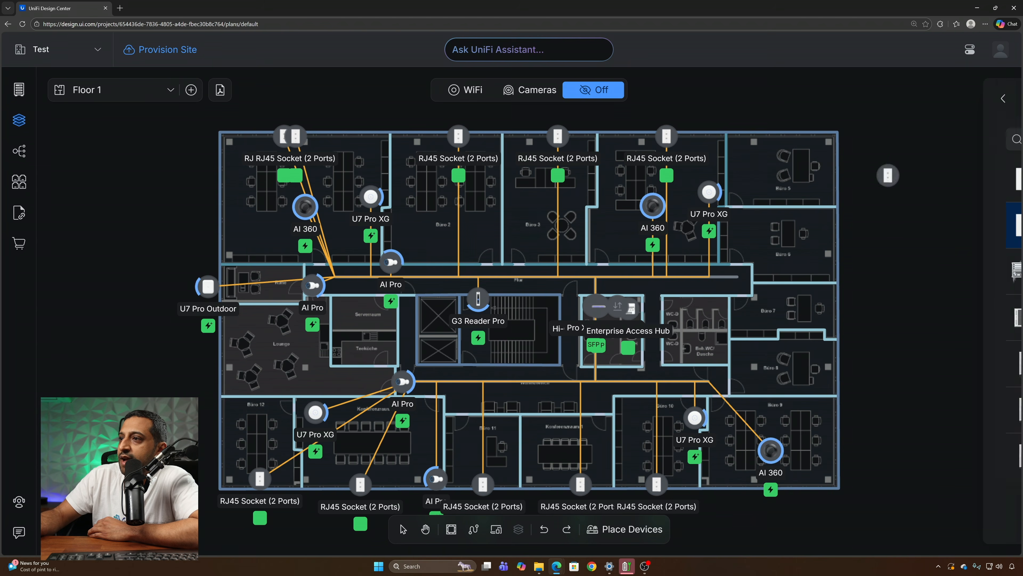
{"action": "left_click", "coordinate": [834, 434]}
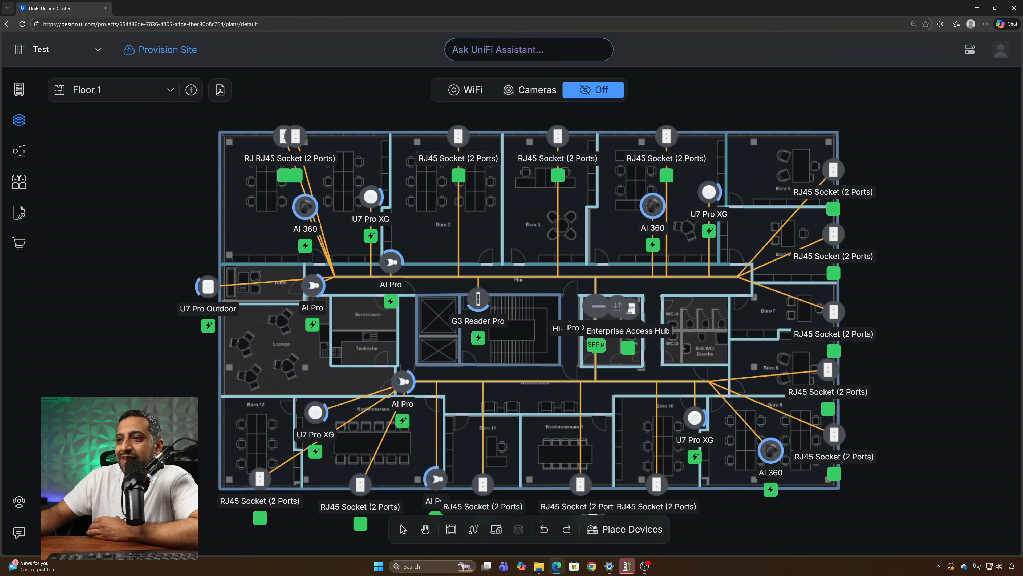
{"action": "key", "text": "Escape"}
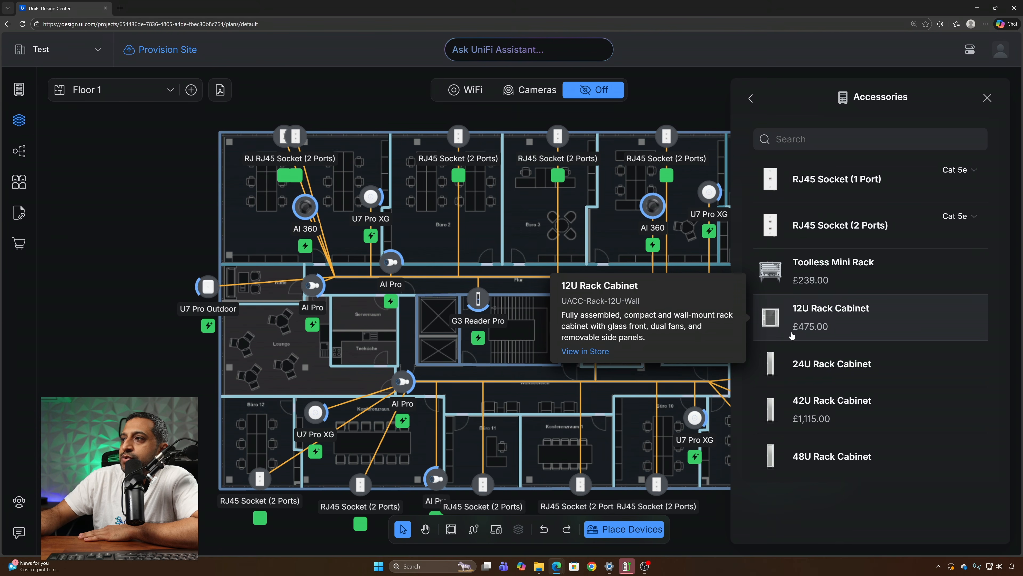
Step: Try to place a 12U Rack Cabinet over the switches on the floor plan
{"action": "left_click", "coordinate": [802, 318]}
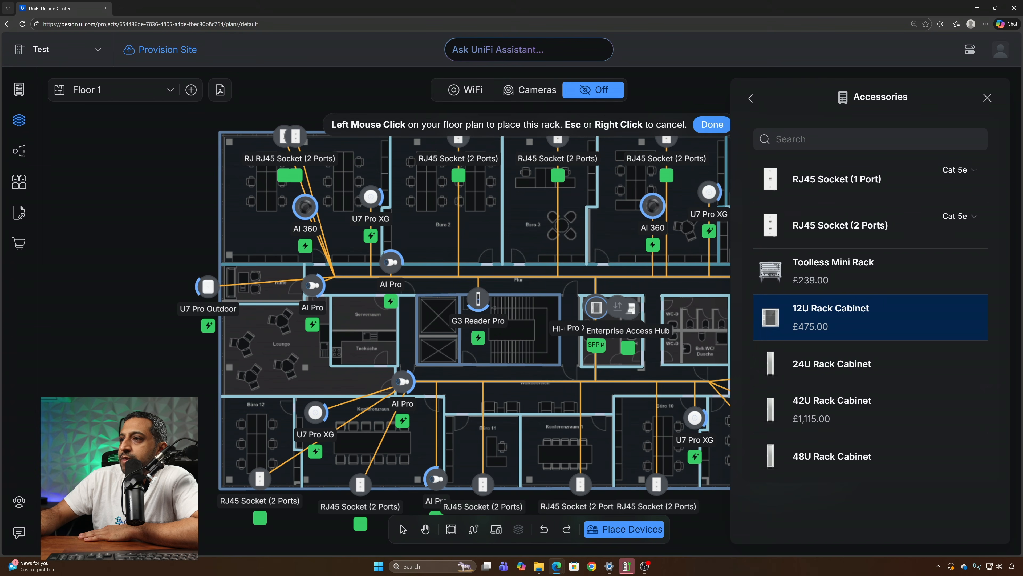
{"action": "key", "text": "Escape"}
Step: Open the rack builder, examine the list of devices outside the rack and return to the rack view
{"action": "left_click", "coordinate": [19, 89]}
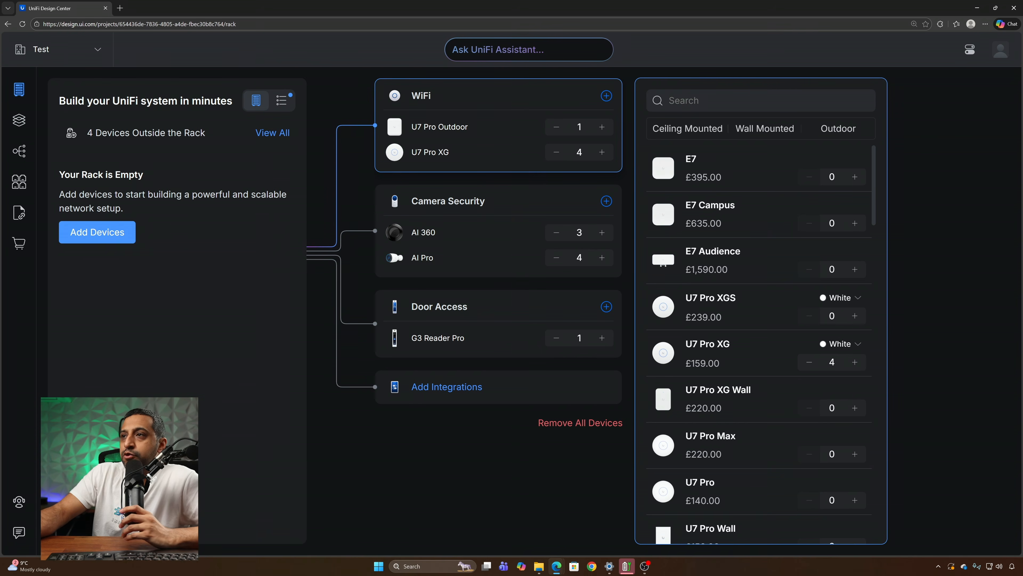
{"action": "left_click_drag", "start_coordinate": [129, 133], "coordinate": [199, 135]}
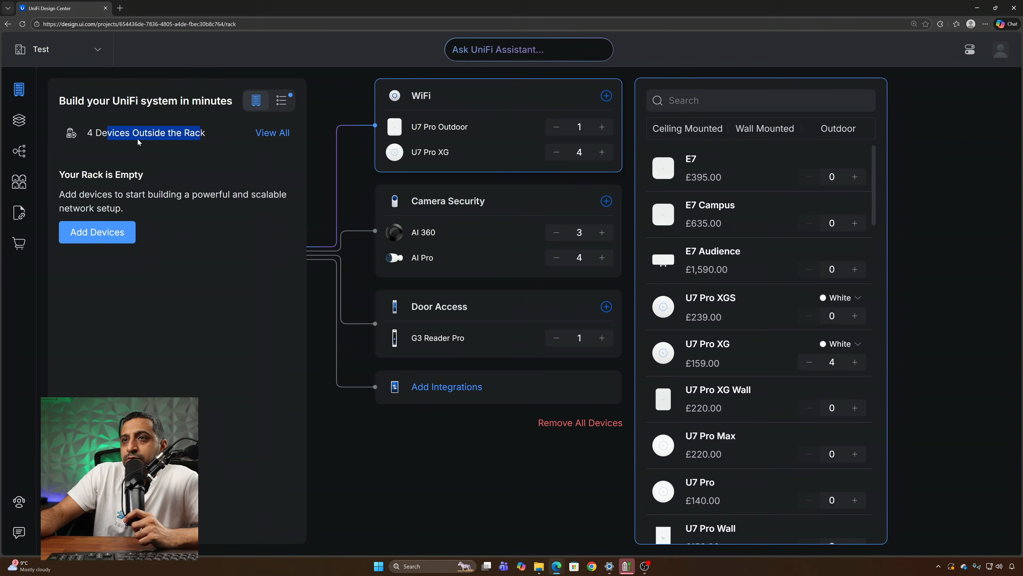
{"action": "left_click", "coordinate": [284, 136]}
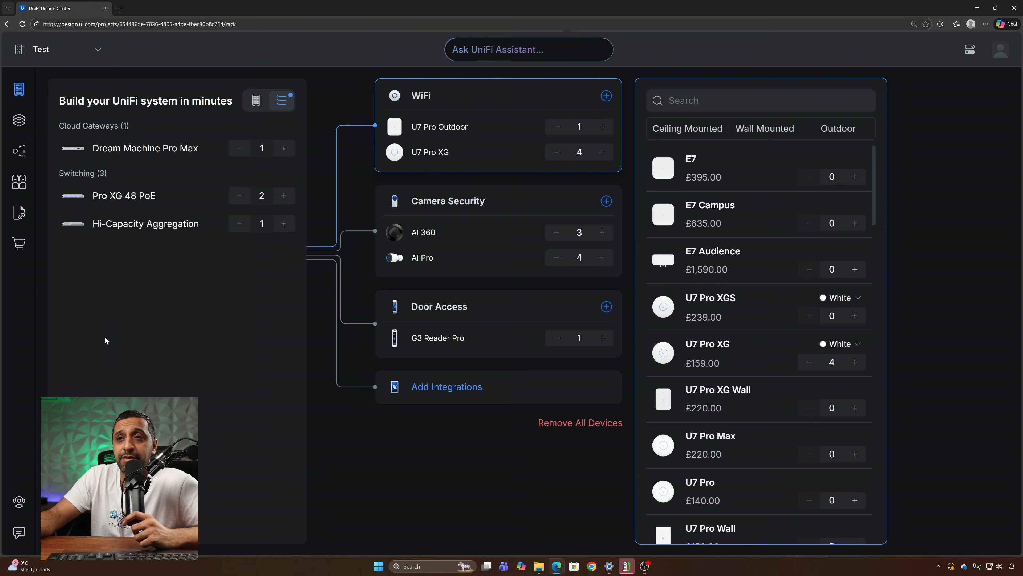
{"action": "left_click_drag", "start_coordinate": [100, 224], "coordinate": [194, 226]}
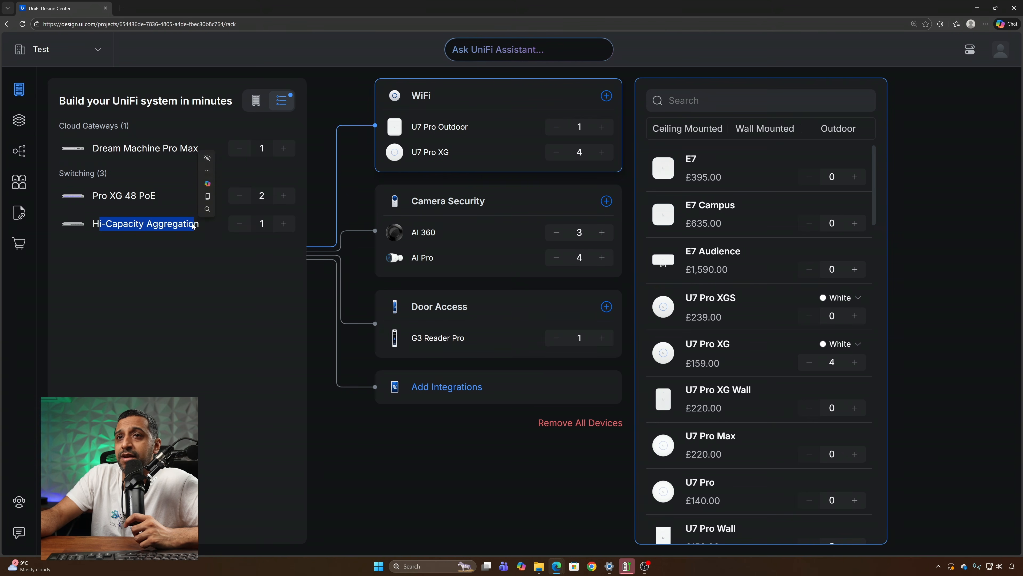
{"action": "left_click", "coordinate": [256, 100]}
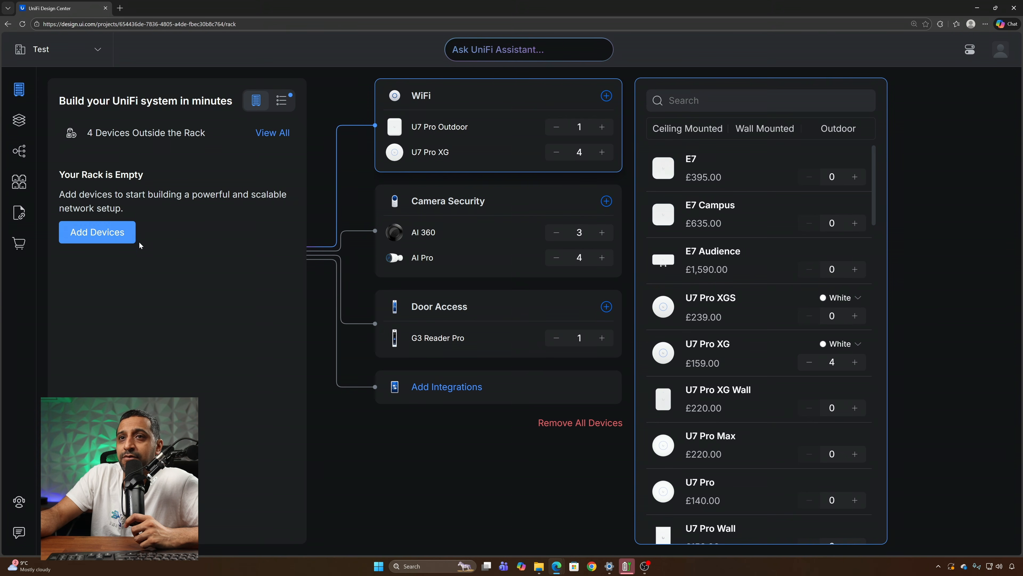
Step: Add a Dream Machine Pro Max cloud gateway to the rack
{"action": "left_click", "coordinate": [98, 231]}
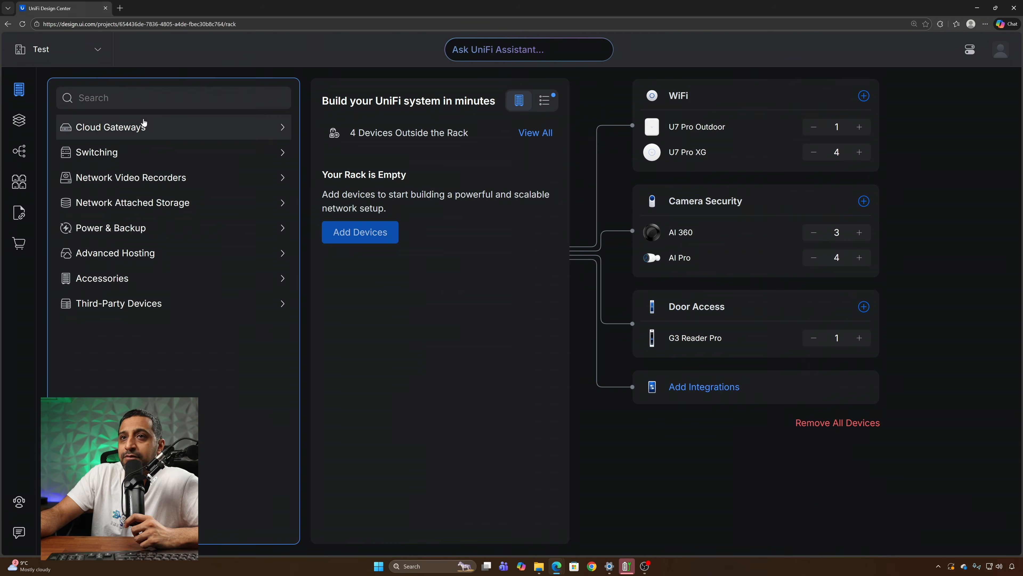
{"action": "left_click", "coordinate": [144, 128]}
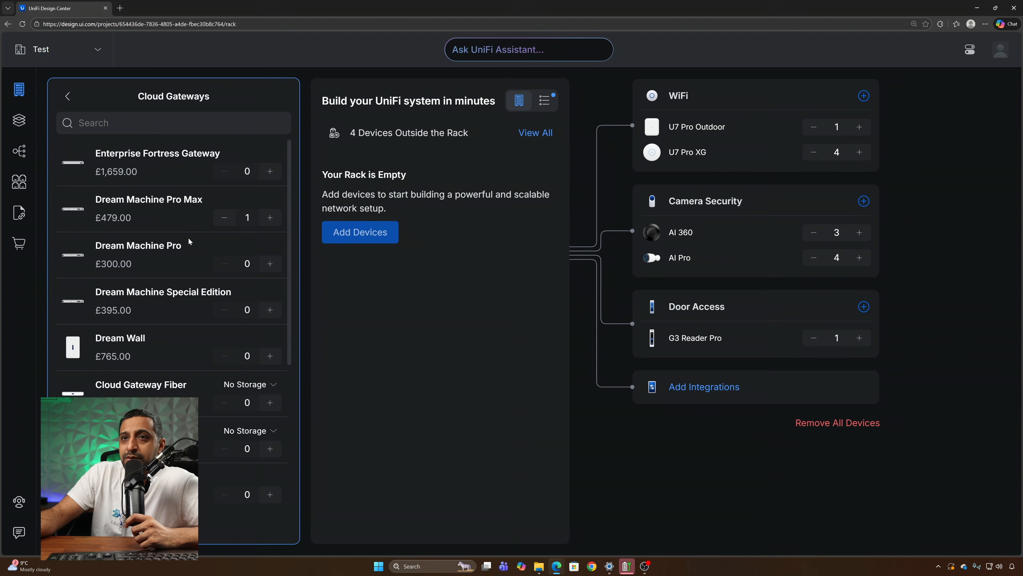
{"action": "left_click", "coordinate": [269, 218]}
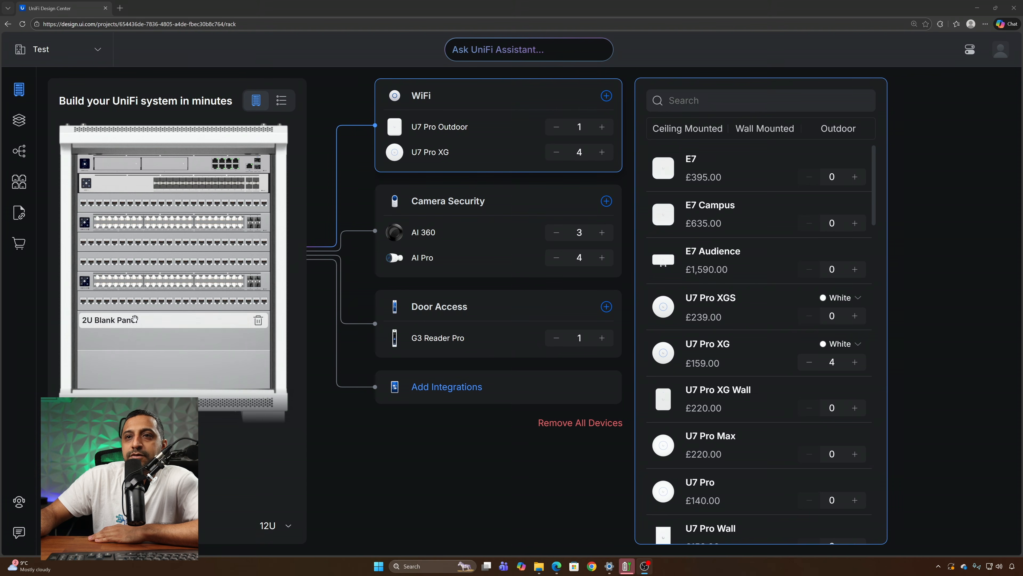
Step: Return to the floor plan and place the pending 12U Rack Cabinet beside the Enterprise Access Hub
{"action": "left_click", "coordinate": [19, 119]}
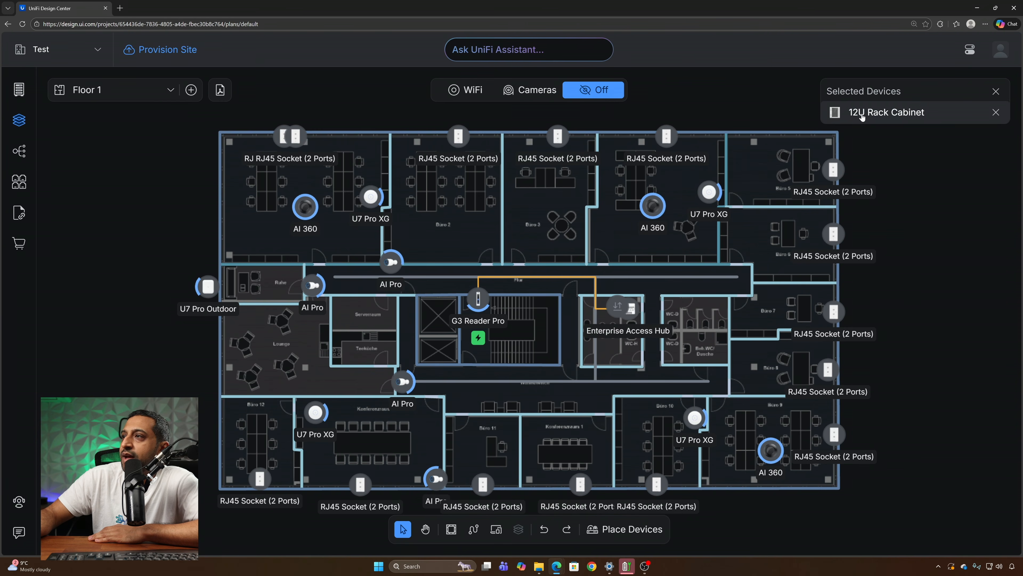
{"action": "left_click", "coordinate": [876, 116]}
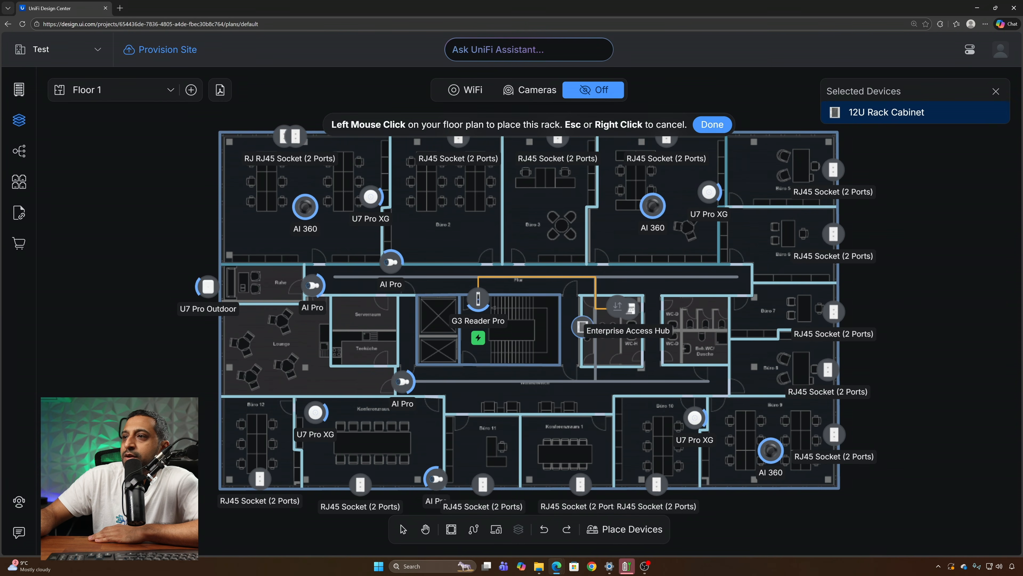
{"action": "left_click", "coordinate": [592, 309]}
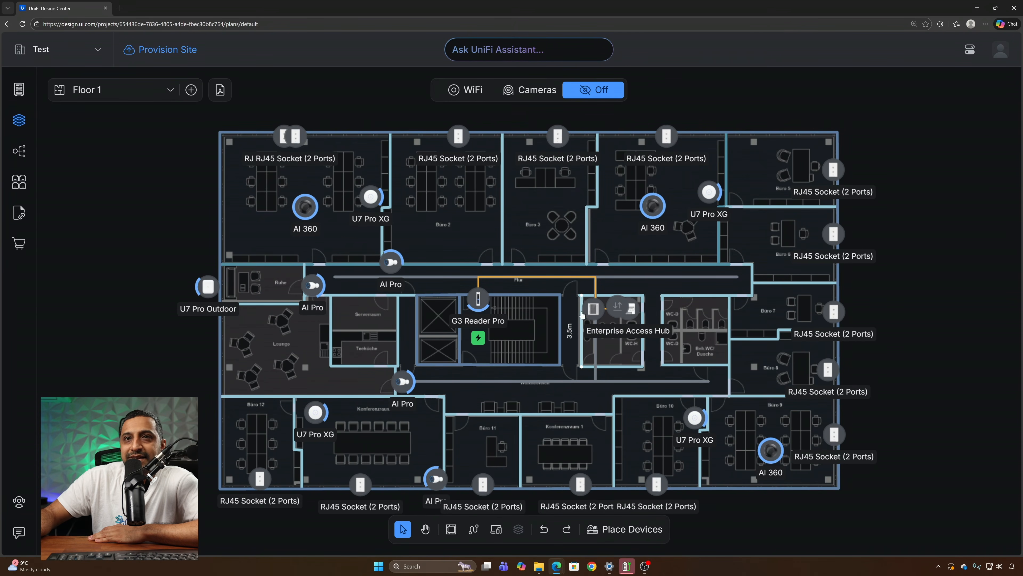
Step: Place a white AI Dome camera at the stairwell's west side, just below the G3 Reader Pro, facing east
{"action": "left_click", "coordinate": [625, 529]}
{"action": "left_click", "coordinate": [811, 438]}
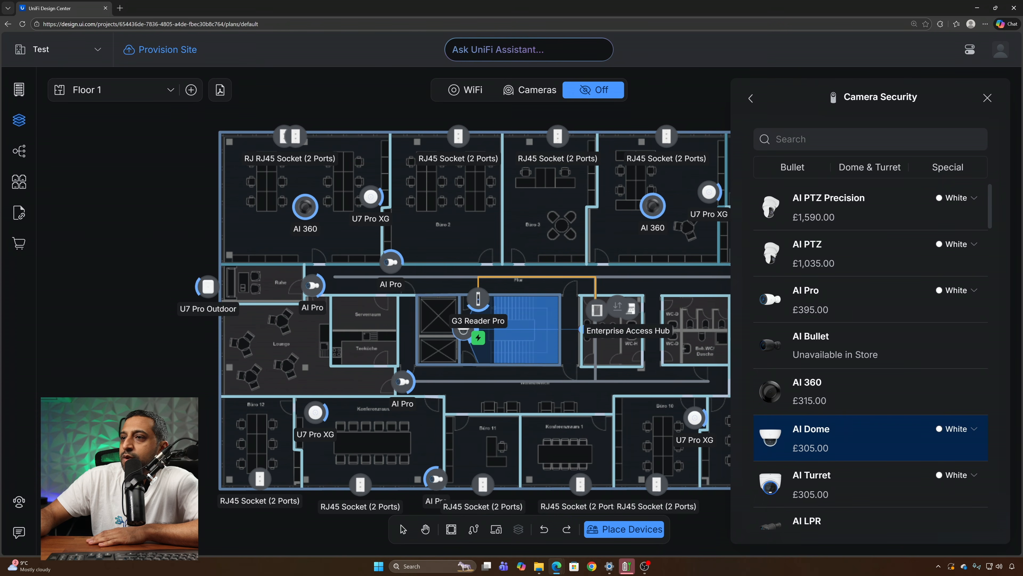
{"action": "left_click", "coordinate": [463, 331]}
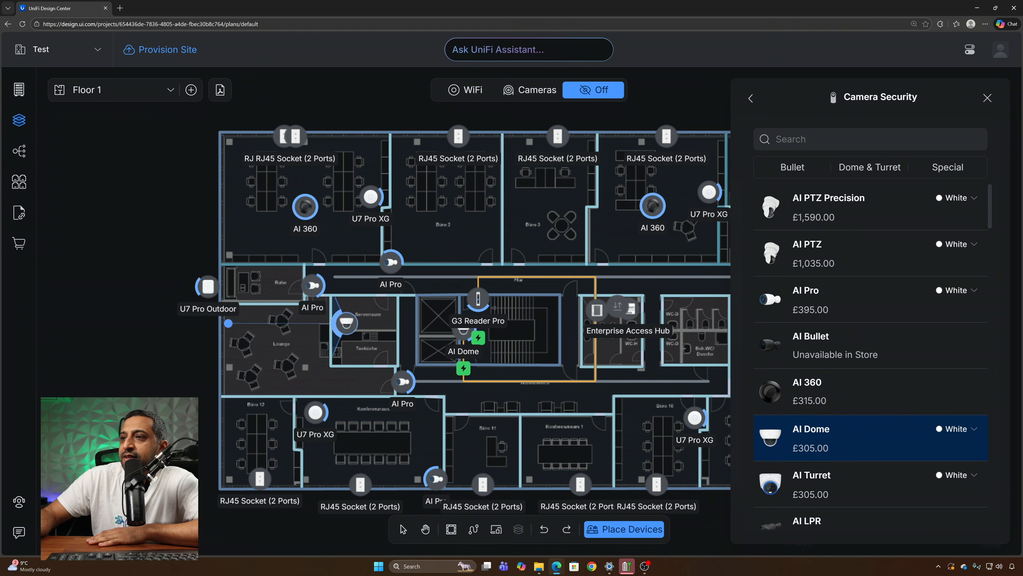
{"action": "key", "text": "Escape"}
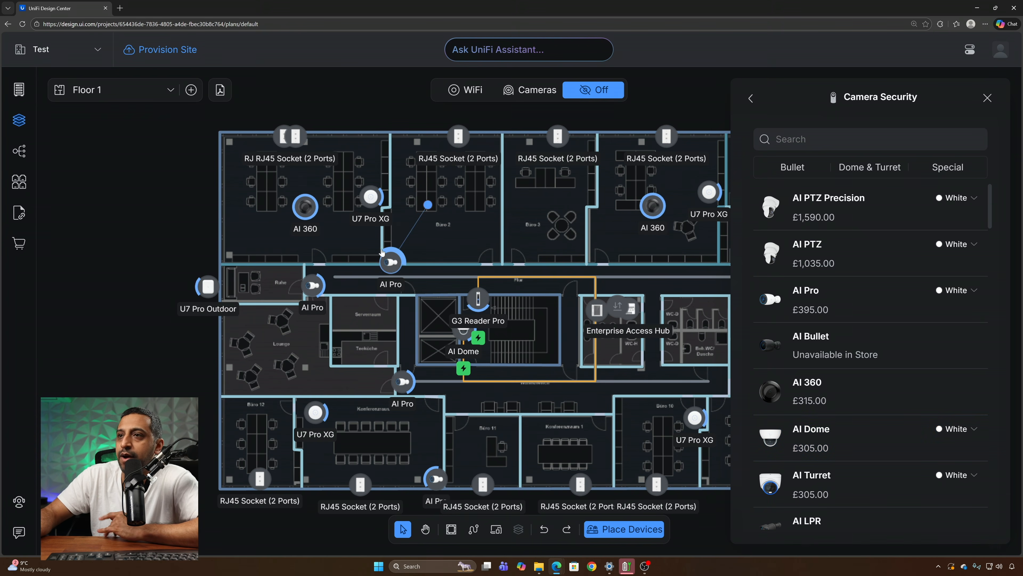
Step: Open the port connections view and automatically connect all devices listed as unconnected
{"action": "left_click", "coordinate": [19, 182]}
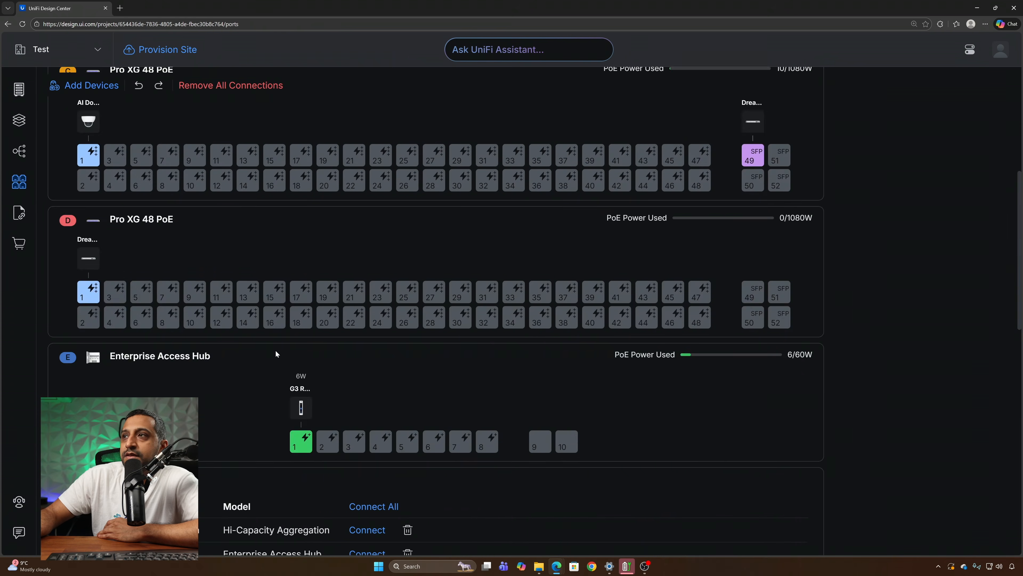
{"action": "scroll", "coordinate": [275, 349], "scroll_direction": "down", "scroll_amount": 10}
{"action": "scroll", "coordinate": [278, 346], "scroll_direction": "up", "scroll_amount": 4}
{"action": "scroll", "coordinate": [245, 330], "scroll_direction": "up", "scroll_amount": 8}
{"action": "scroll", "coordinate": [226, 266], "scroll_direction": "down", "scroll_amount": 5}
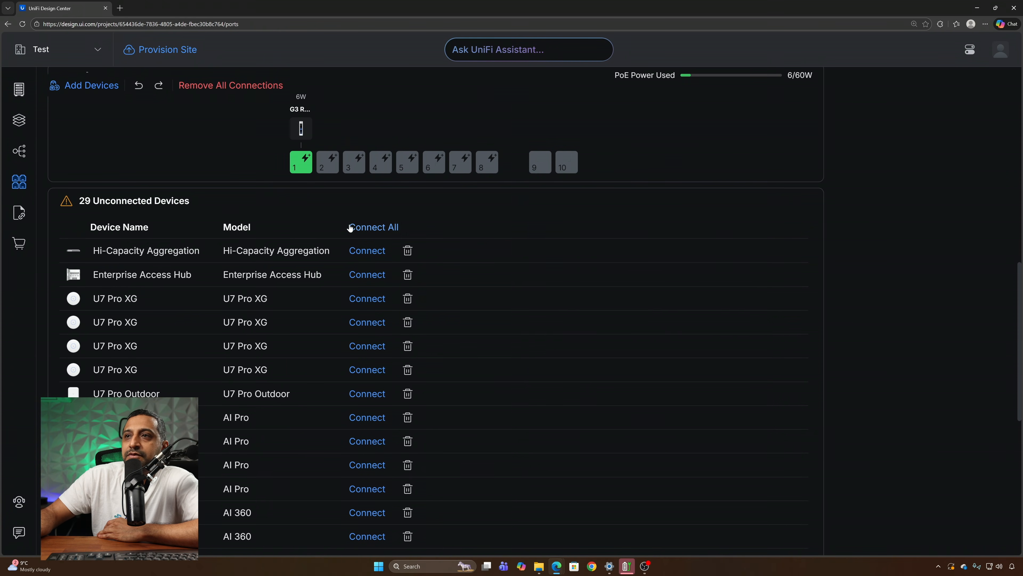
{"action": "left_click", "coordinate": [374, 227]}
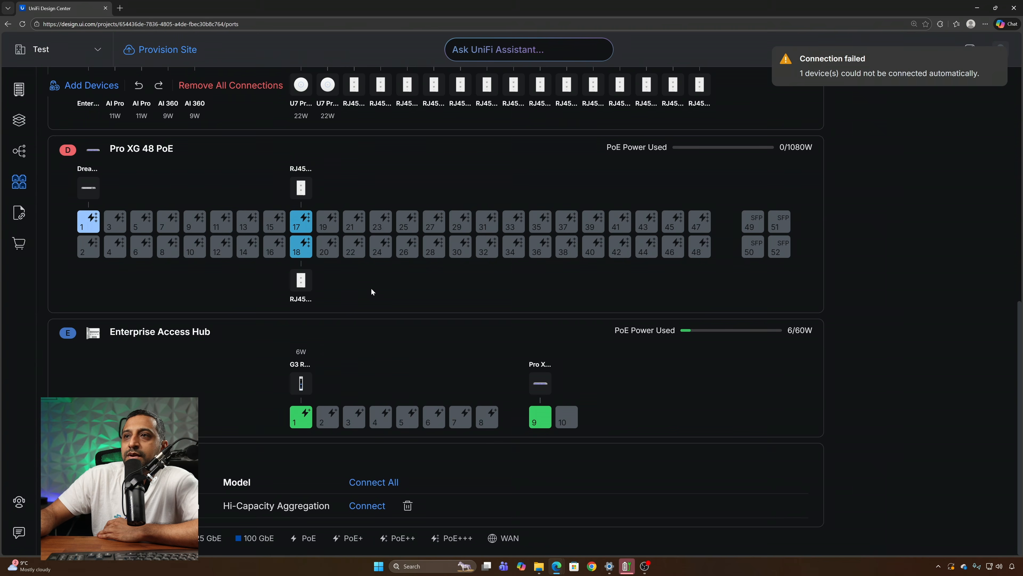
{"action": "scroll", "coordinate": [363, 293], "scroll_direction": "up", "scroll_amount": 5}
{"action": "scroll", "coordinate": [364, 298], "scroll_direction": "down", "scroll_amount": 2}
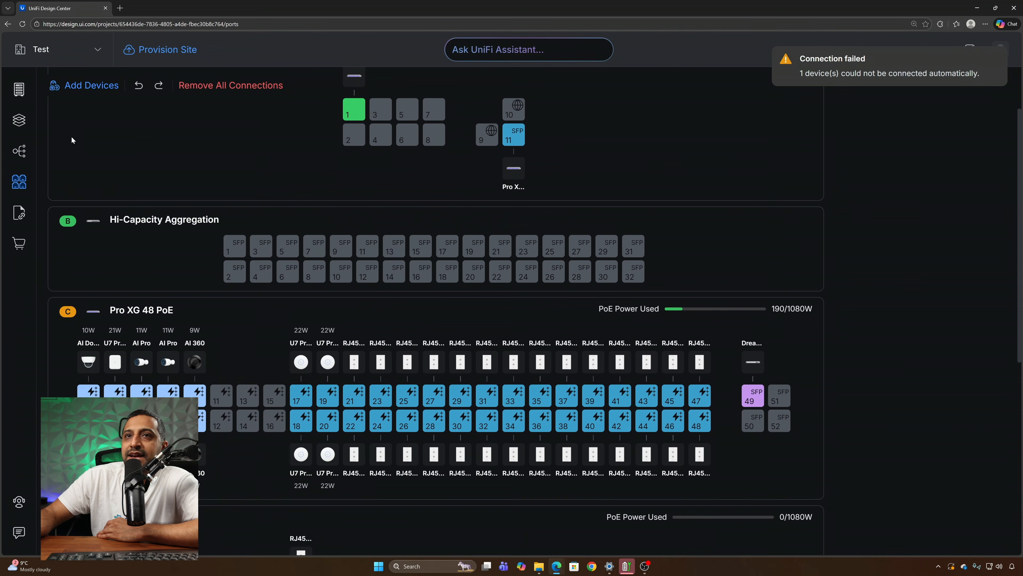
Step: Show the Floor 1 plan in 3D and move the G3 Reader Pro slightly further into the stairwell
{"action": "left_click", "coordinate": [19, 120]}
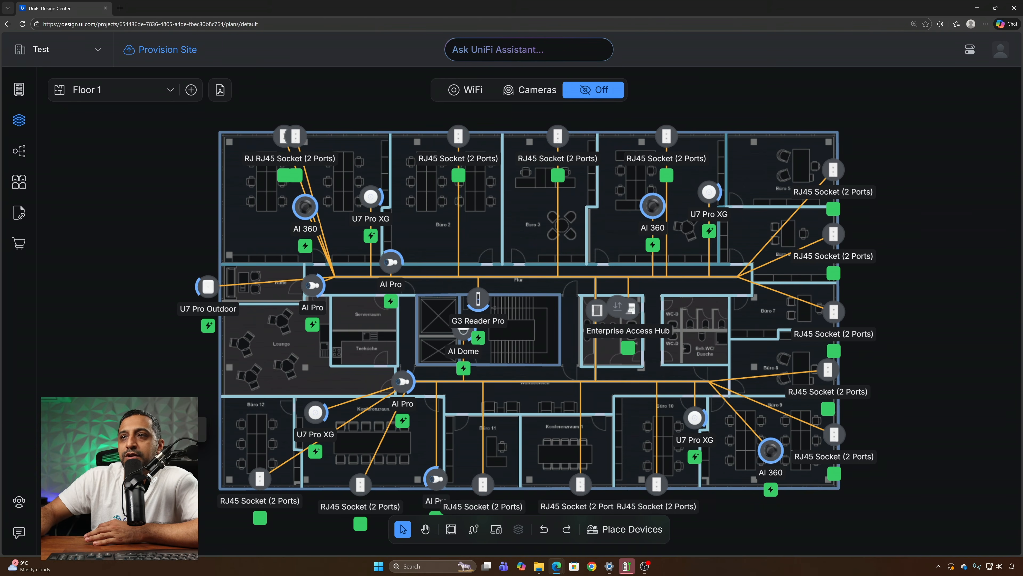
{"action": "left_click", "coordinate": [59, 429]}
{"action": "left_click_drag", "start_coordinate": [417, 383], "coordinate": [482, 354]}
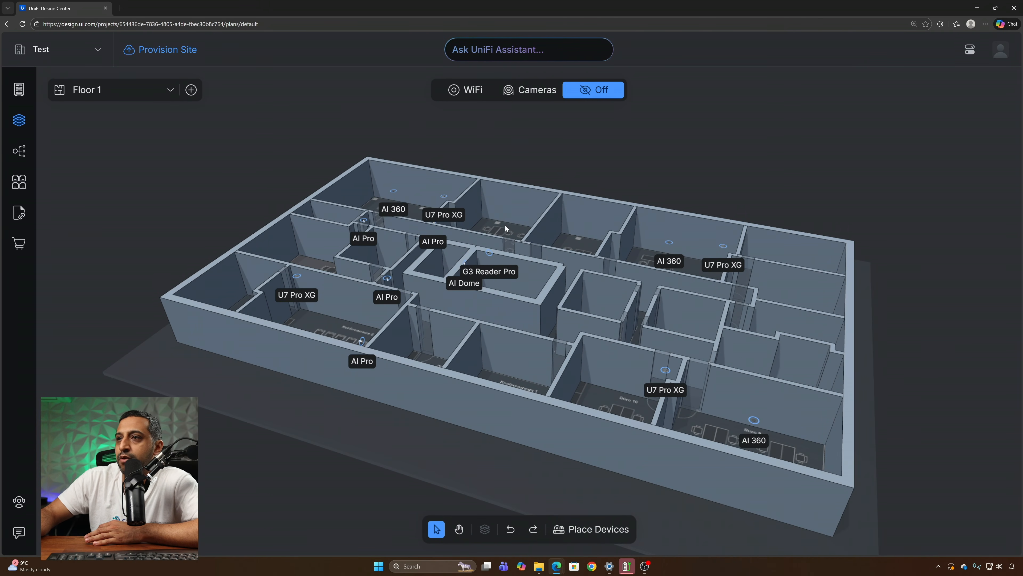
{"action": "left_click", "coordinate": [491, 256]}
{"action": "left_click_drag", "start_coordinate": [491, 256], "coordinate": [492, 277]}
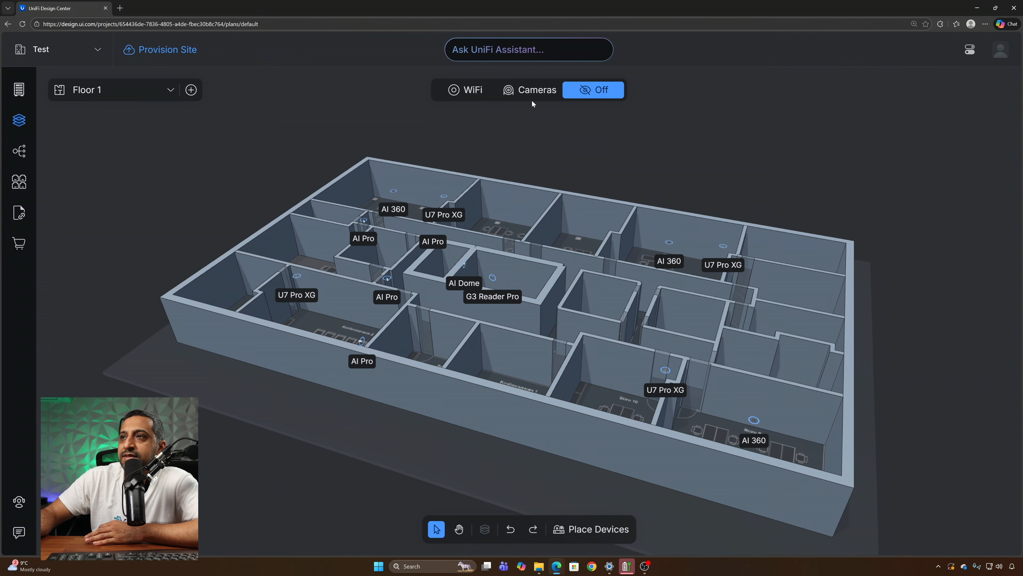
{"action": "left_click_drag", "start_coordinate": [685, 427], "coordinate": [596, 413]}
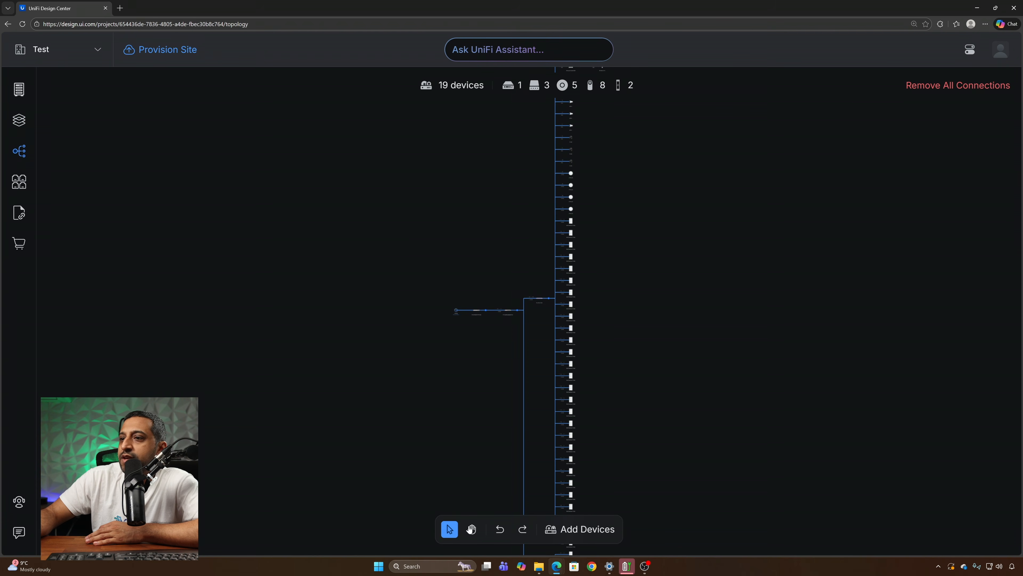
Step: Open the network topology and examine the branches from the gateway through the switches to the end devices
{"action": "left_click", "coordinate": [471, 529]}
{"action": "left_click_drag", "start_coordinate": [566, 395], "coordinate": [472, 303]}
{"action": "scroll", "coordinate": [456, 383], "scroll_direction": "up", "scroll_amount": 5}
{"action": "scroll", "coordinate": [443, 362], "scroll_direction": "down", "scroll_amount": 3}
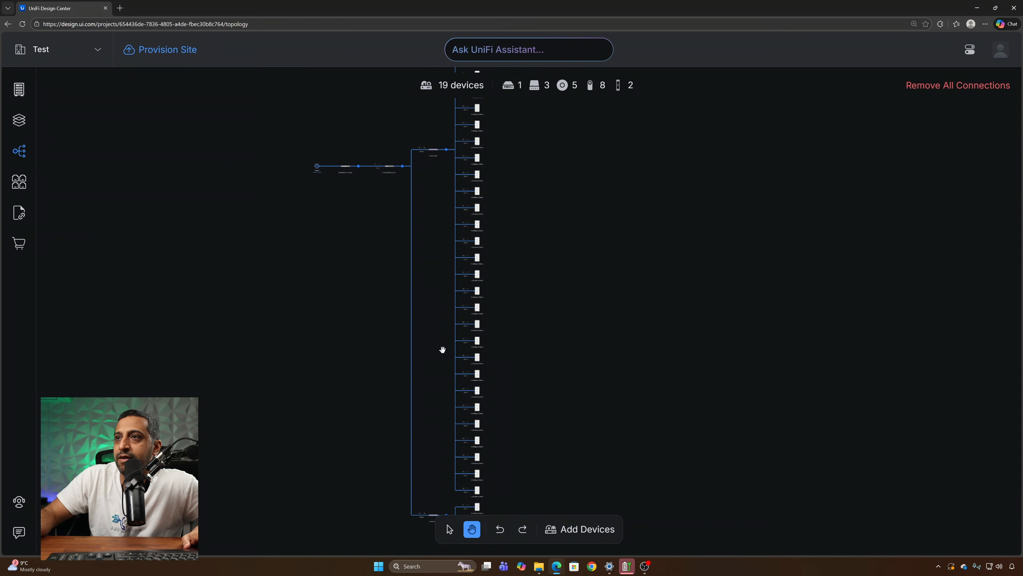
Step: Compare the port assignments with the topology and examine the Dream Machine Pro Max's internet settings without changing them
{"action": "left_click", "coordinate": [19, 181]}
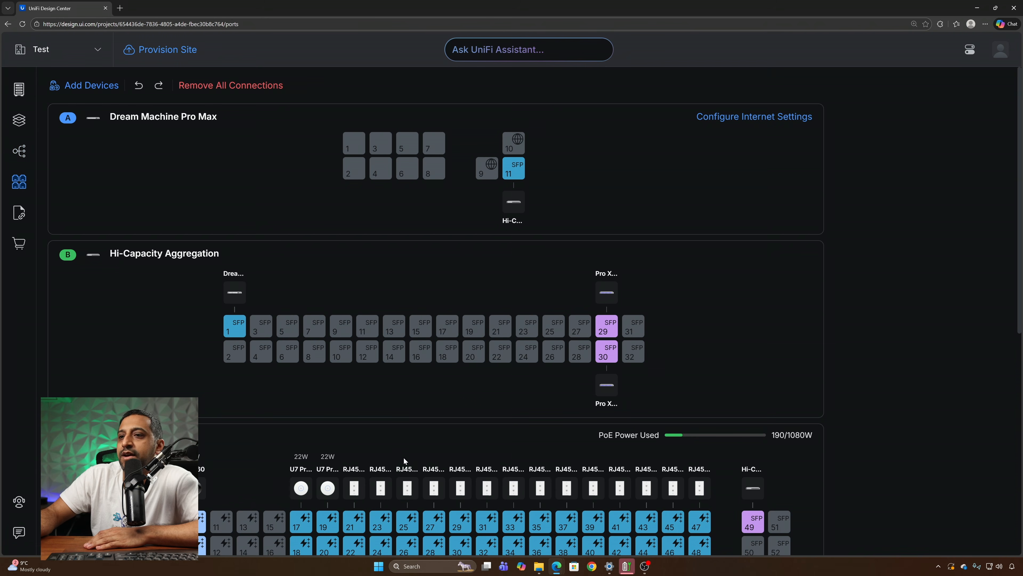
{"action": "left_click_drag", "start_coordinate": [404, 457], "coordinate": [420, 396]}
{"action": "scroll", "coordinate": [403, 362], "scroll_direction": "down", "scroll_amount": 3}
{"action": "left_click", "coordinate": [377, 335]}
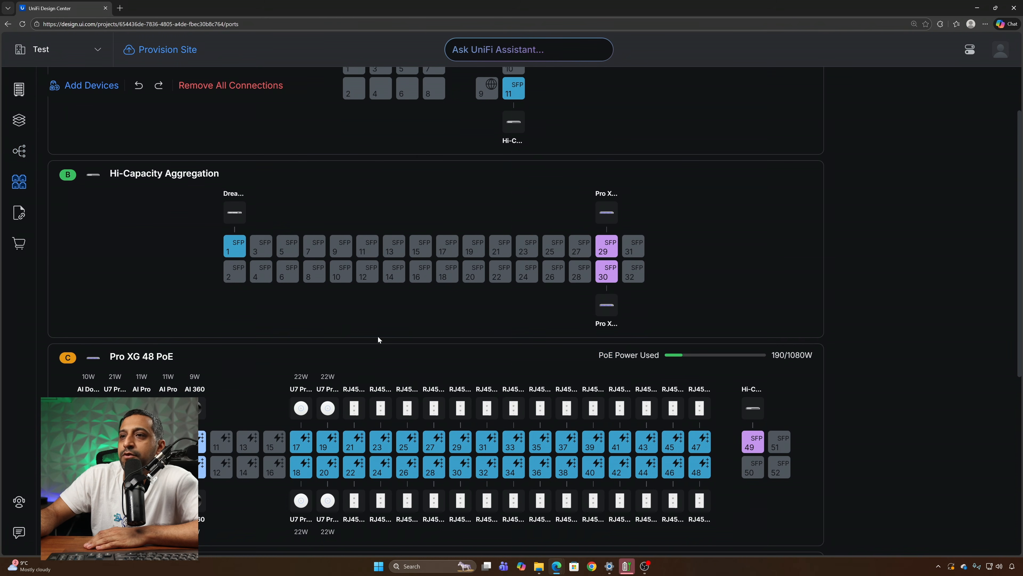
{"action": "left_click", "coordinate": [20, 152]}
{"action": "left_click", "coordinate": [21, 180]}
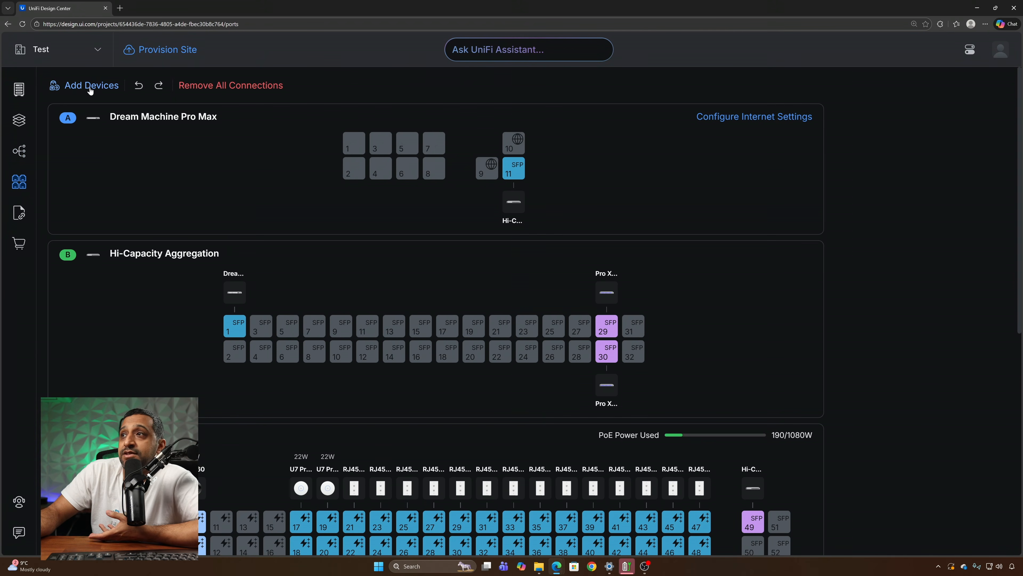
{"action": "left_click", "coordinate": [758, 117]}
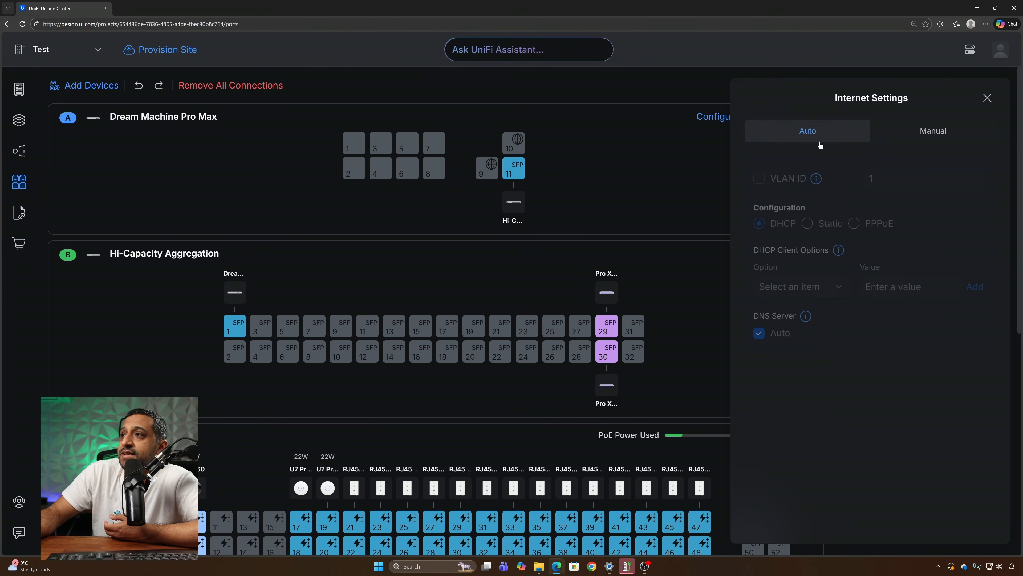
{"action": "left_click", "coordinate": [993, 97]}
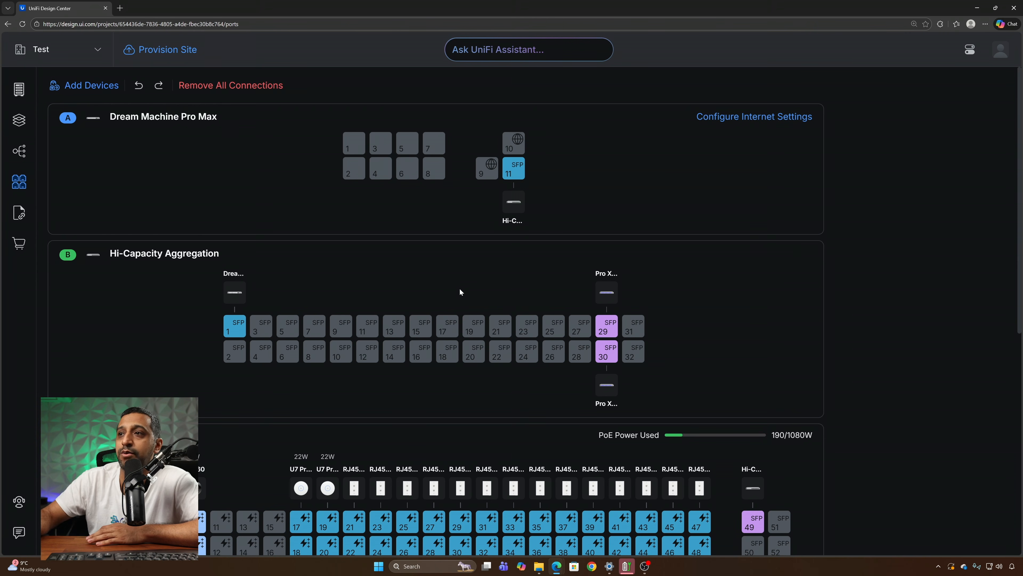
Step: Reassign the U7 Pro XG on port 18 of switch C to Port 19 of Pro XG 48 PoE D
{"action": "scroll", "coordinate": [418, 352], "scroll_direction": "down", "scroll_amount": 7}
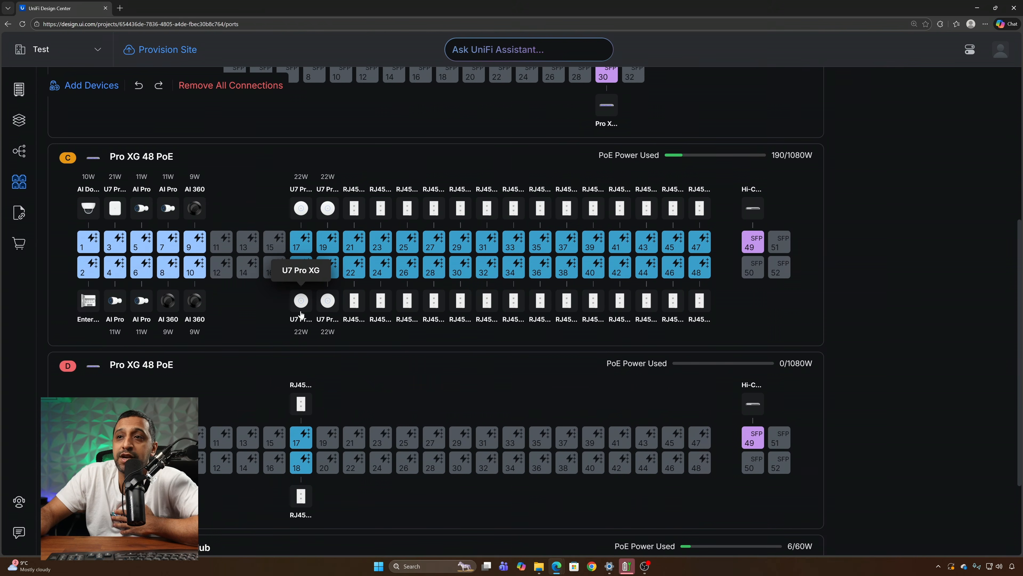
{"action": "left_click", "coordinate": [301, 309]}
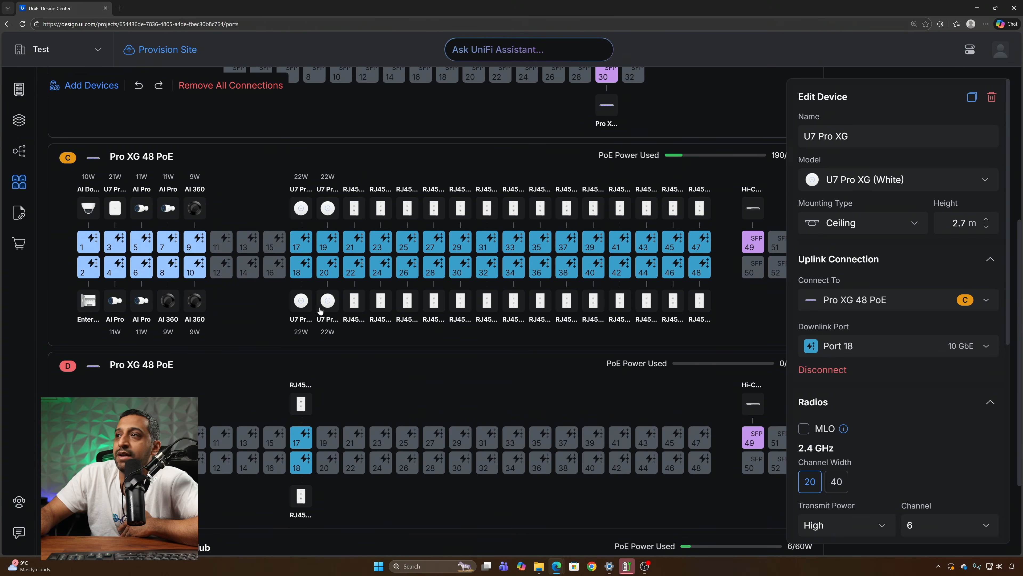
{"action": "left_click", "coordinate": [873, 302]}
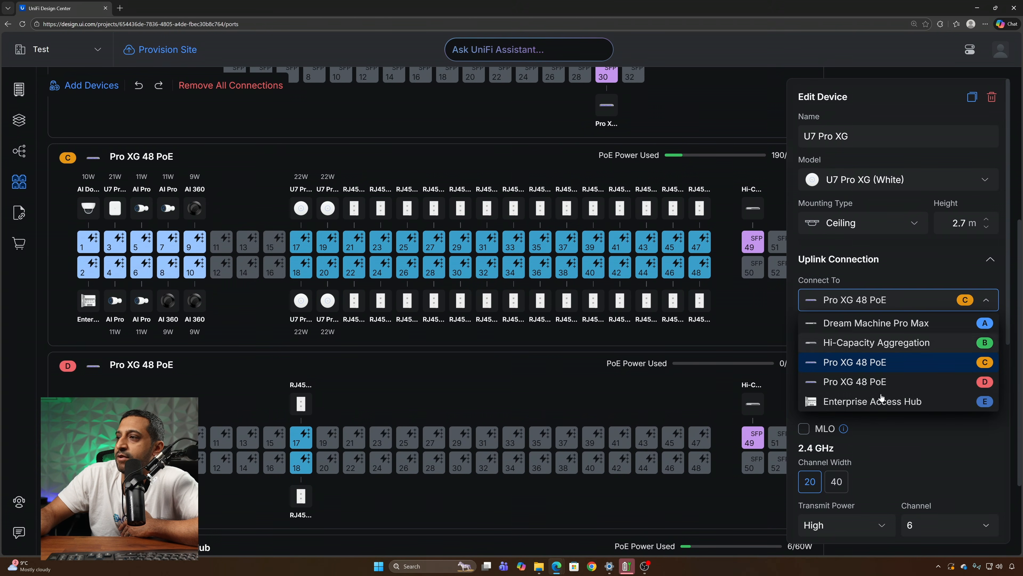
{"action": "left_click", "coordinate": [868, 381]}
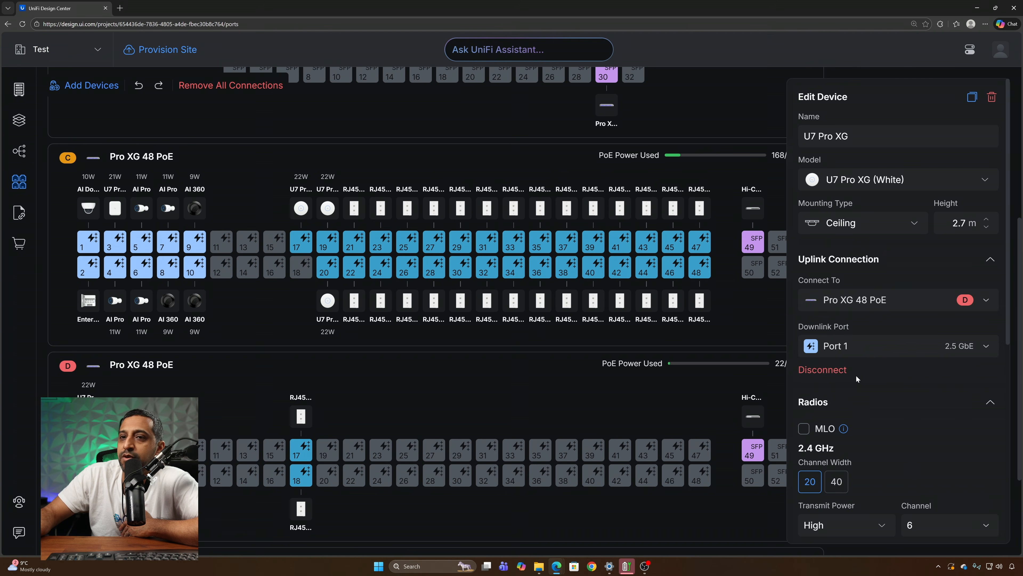
{"action": "left_click", "coordinate": [861, 355]}
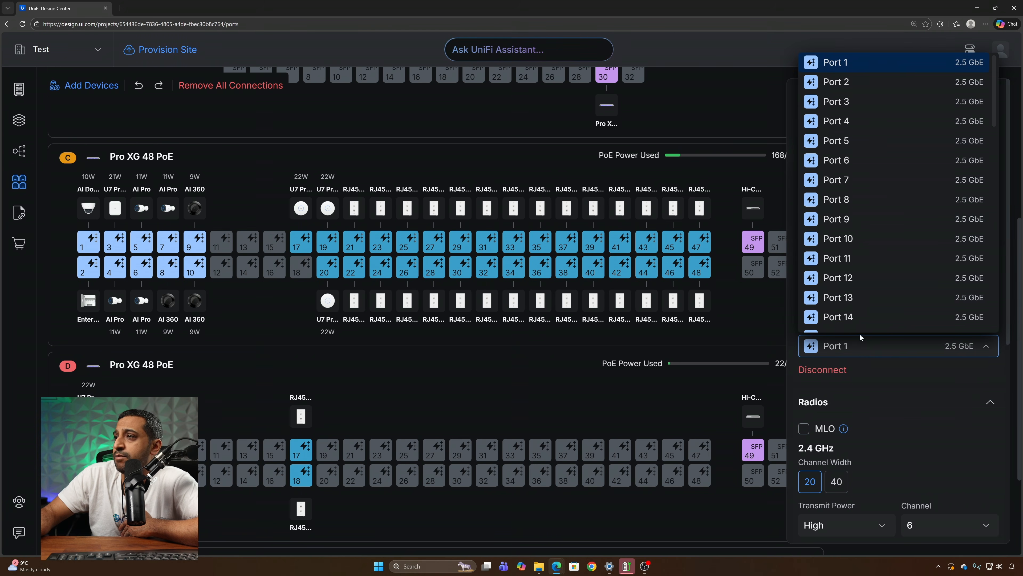
{"action": "scroll", "coordinate": [858, 307], "scroll_direction": "down", "scroll_amount": 3}
{"action": "left_click", "coordinate": [851, 256]}
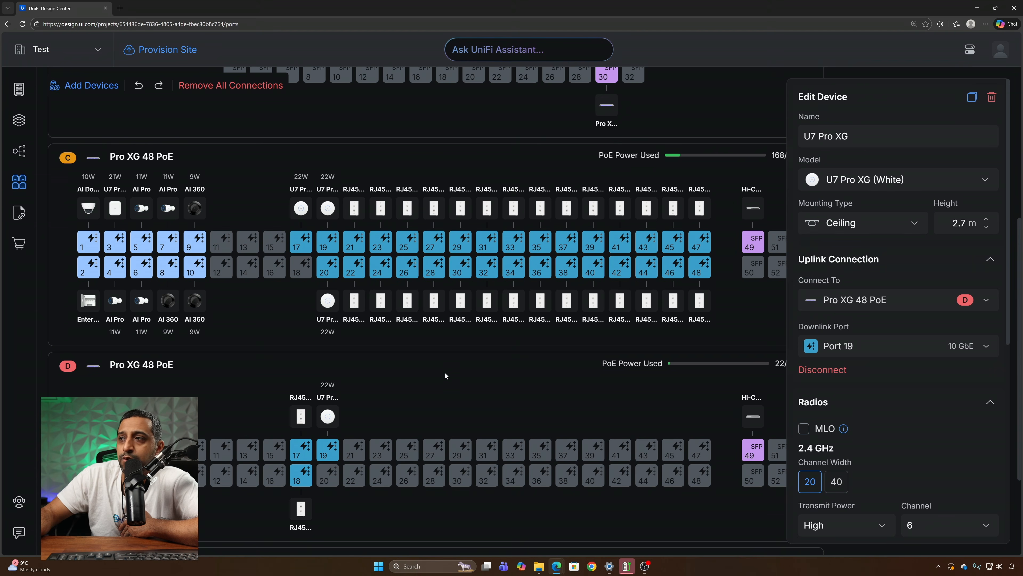
{"action": "left_click", "coordinate": [456, 387]}
Step: Examine the uplink settings of the port 20 U7 Pro XG and several RJ45 sockets, and review all port assignments
{"action": "left_click", "coordinate": [328, 309]}
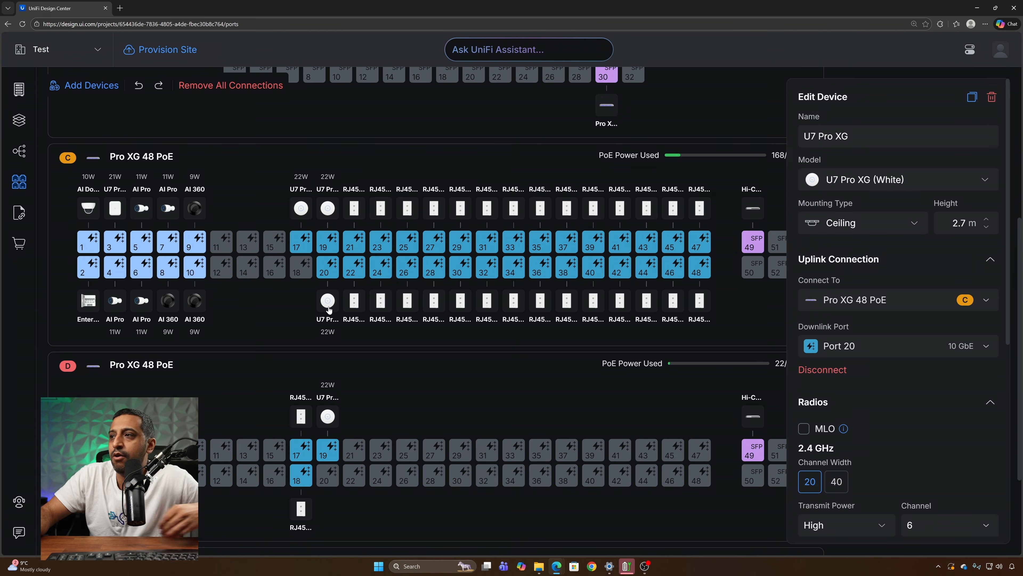
{"action": "left_click", "coordinate": [353, 302]}
{"action": "left_click", "coordinate": [409, 304]}
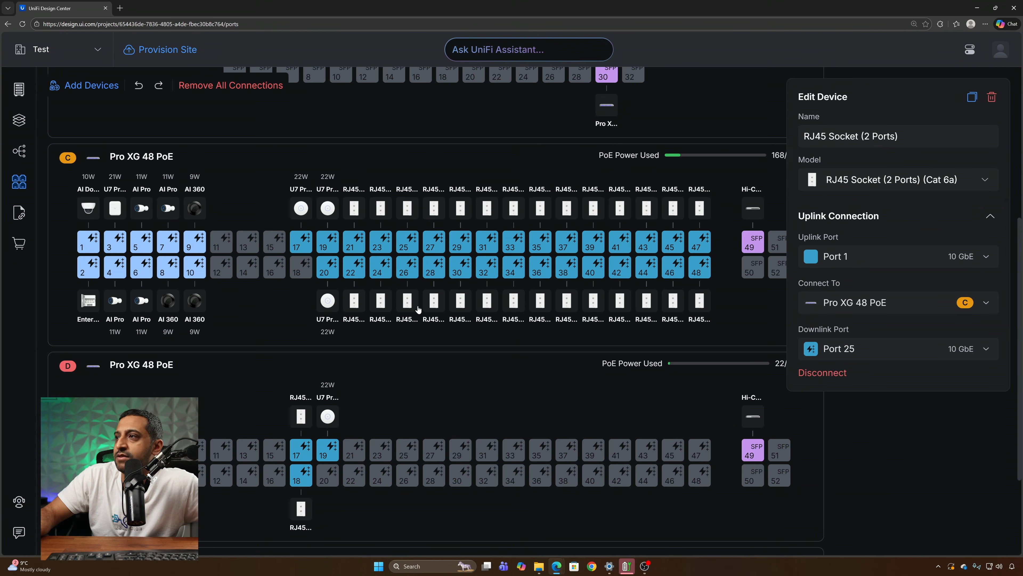
{"action": "left_click", "coordinate": [487, 303]}
{"action": "scroll", "coordinate": [397, 292], "scroll_direction": "down", "scroll_amount": 3}
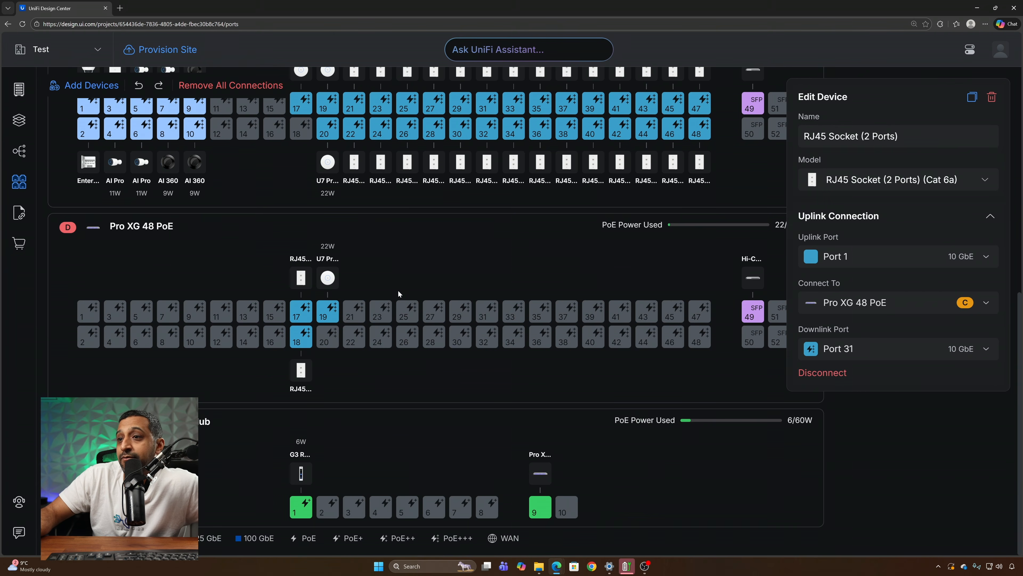
{"action": "scroll", "coordinate": [399, 290], "scroll_direction": "up", "scroll_amount": 9}
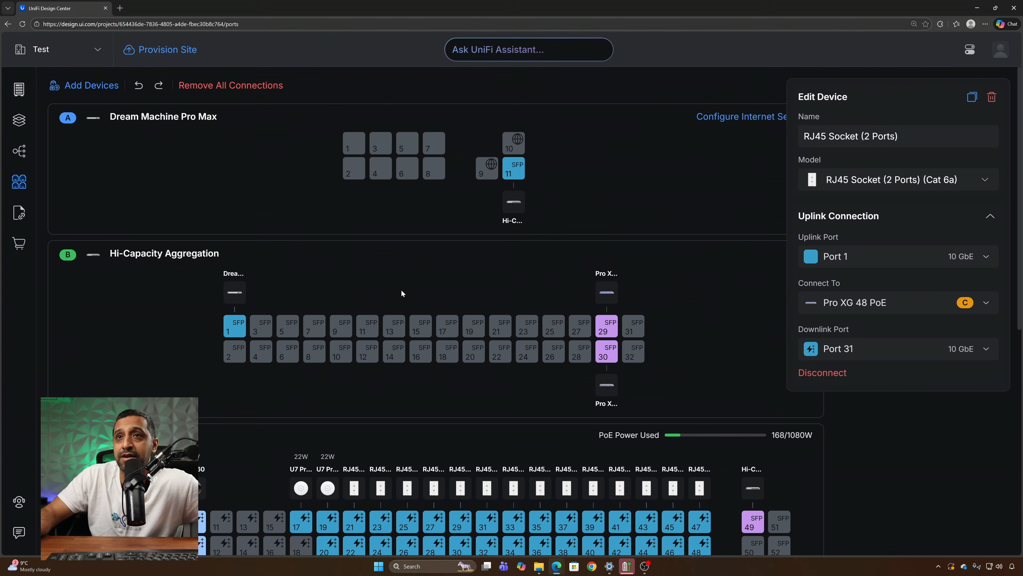
{"action": "scroll", "coordinate": [401, 289], "scroll_direction": "down", "scroll_amount": 3}
{"action": "scroll", "coordinate": [402, 283], "scroll_direction": "down", "scroll_amount": 3}
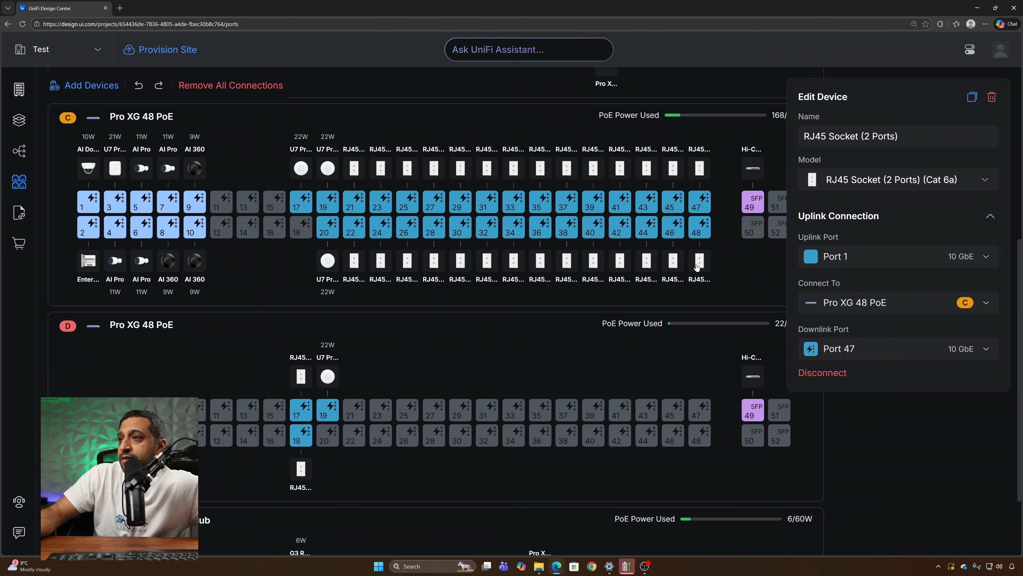
Step: Reassign the RJ45 sockets on ports 21, 23 and 25 of switch C to Pro XG 48 PoE D and review the port layout
{"action": "left_click", "coordinate": [355, 261]}
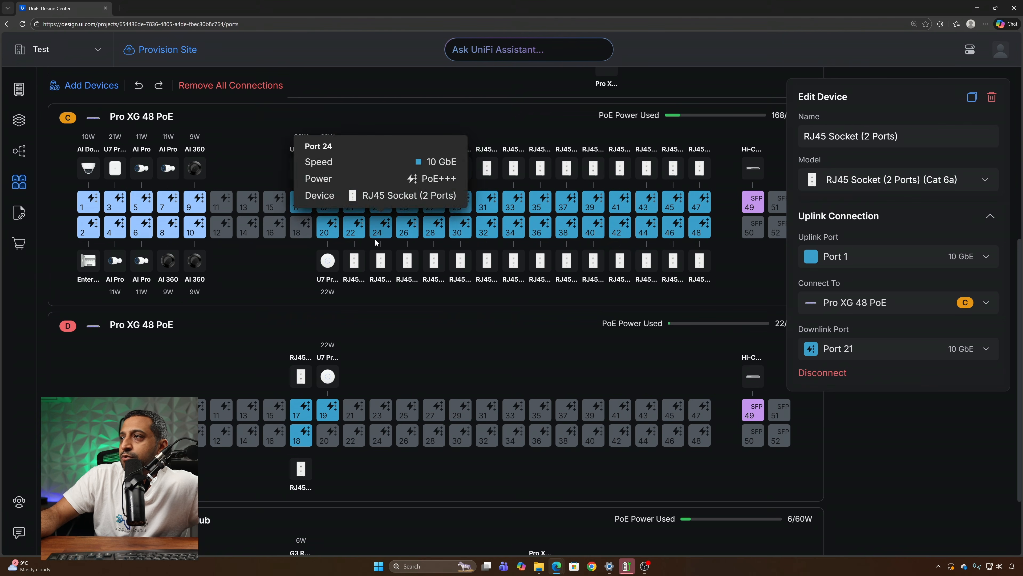
{"action": "left_click", "coordinate": [886, 302]}
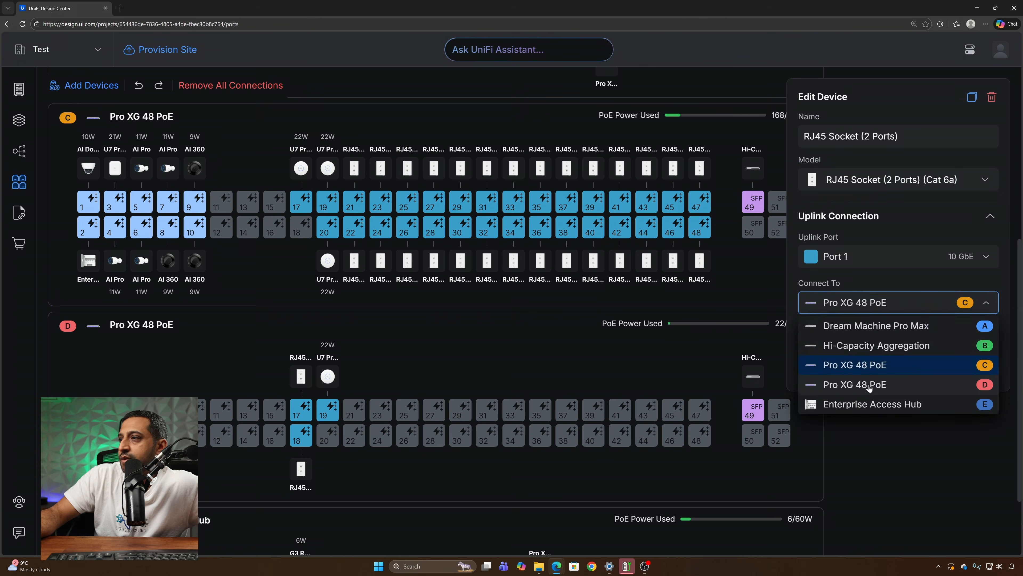
{"action": "left_click", "coordinate": [875, 385]}
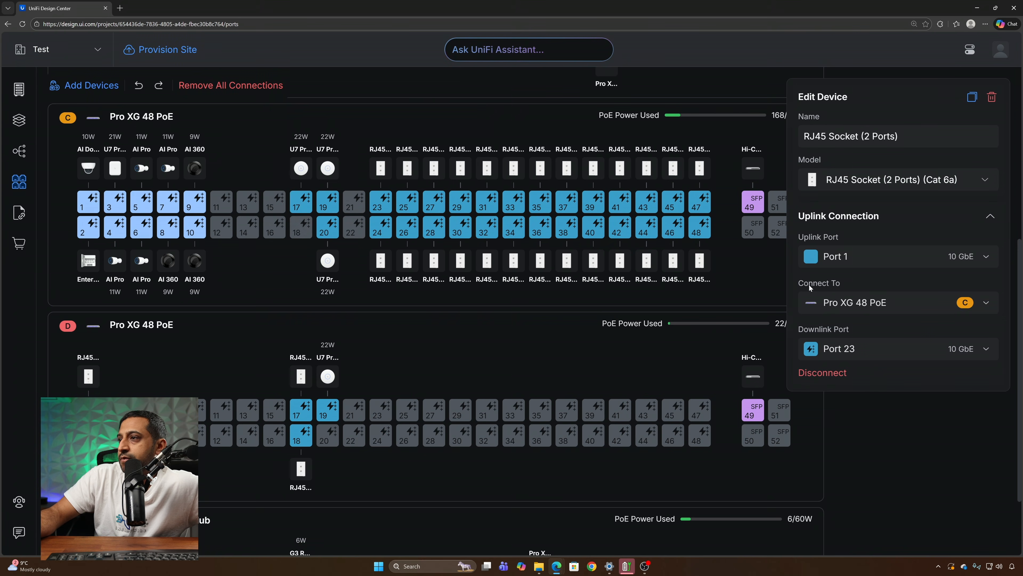
{"action": "left_click", "coordinate": [874, 309]}
{"action": "left_click", "coordinate": [875, 383]}
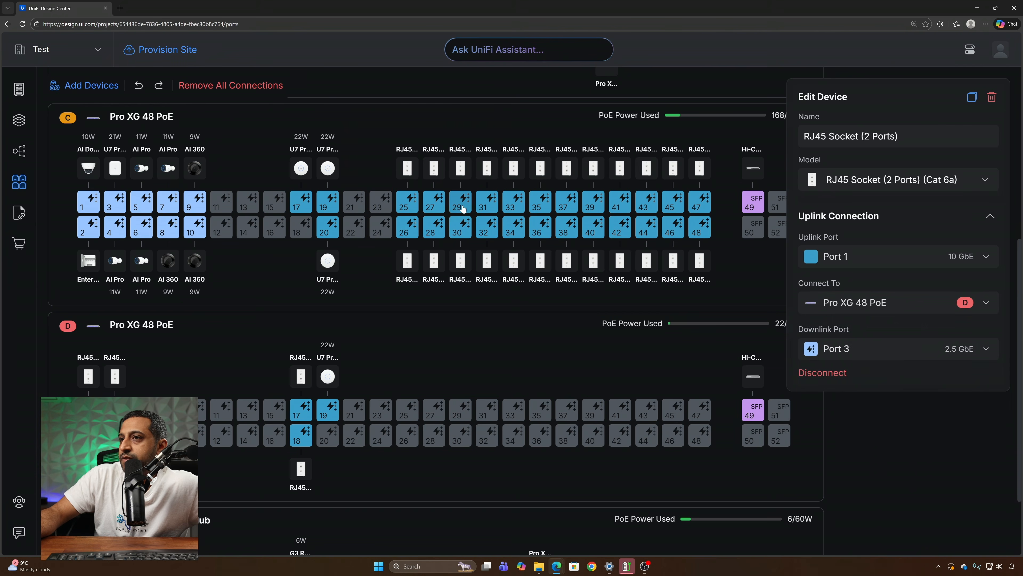
{"action": "left_click", "coordinate": [415, 226]}
{"action": "left_click", "coordinate": [886, 302]}
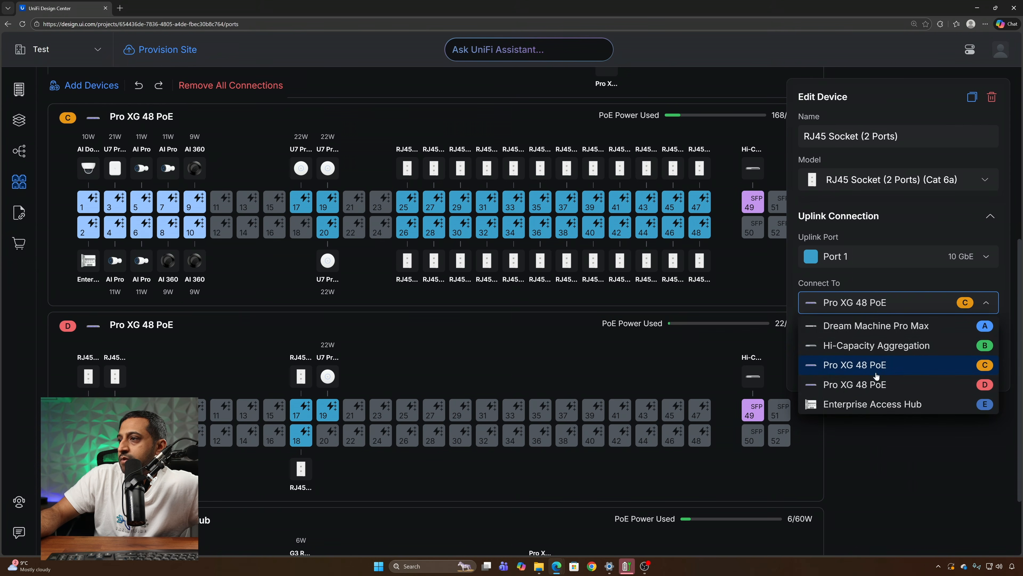
{"action": "left_click", "coordinate": [881, 385]}
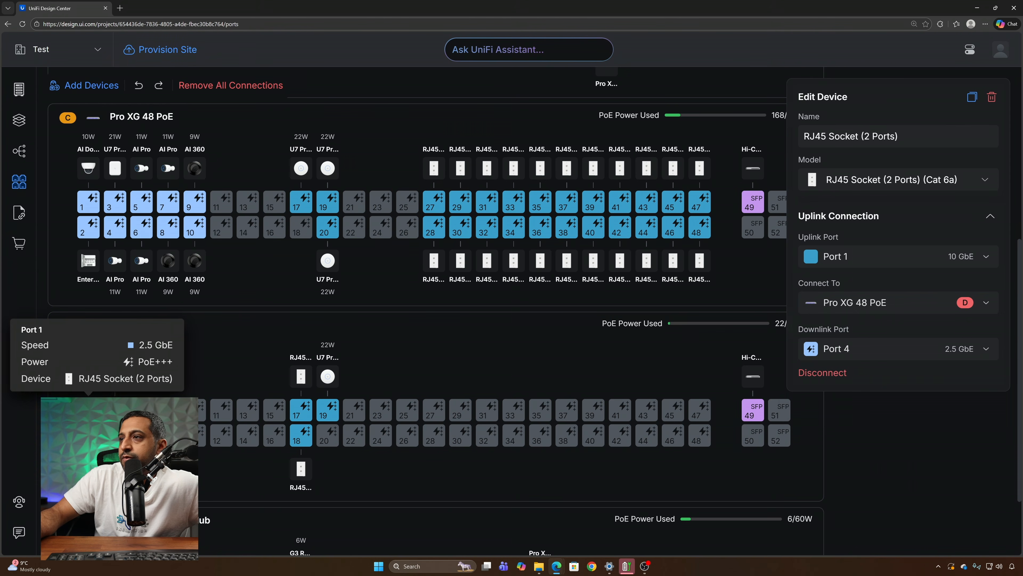
{"action": "scroll", "coordinate": [114, 397], "scroll_direction": "down", "scroll_amount": 2}
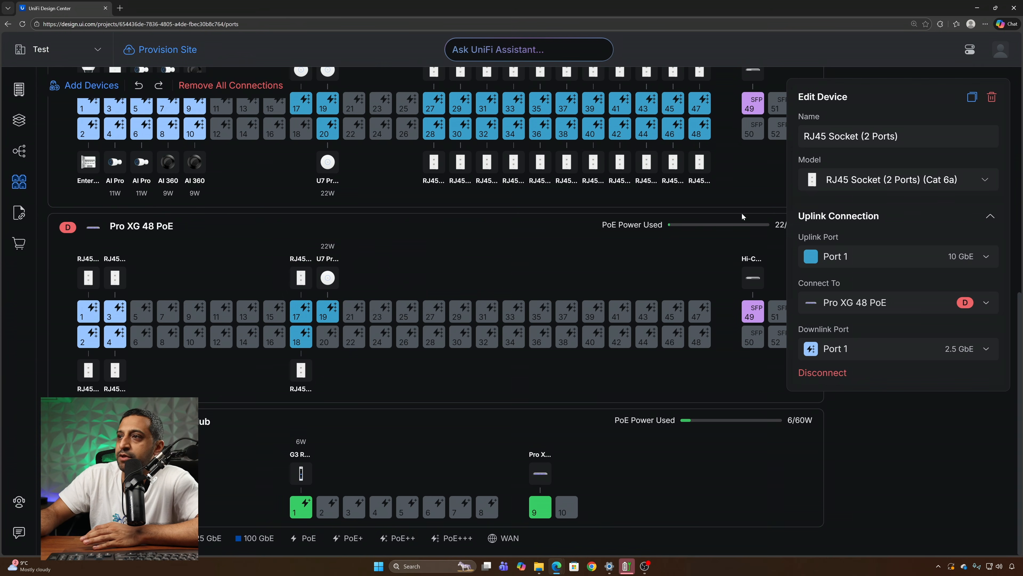
{"action": "scroll", "coordinate": [777, 240], "scroll_direction": "up", "scroll_amount": 5}
{"action": "scroll", "coordinate": [474, 276], "scroll_direction": "down", "scroll_amount": 3}
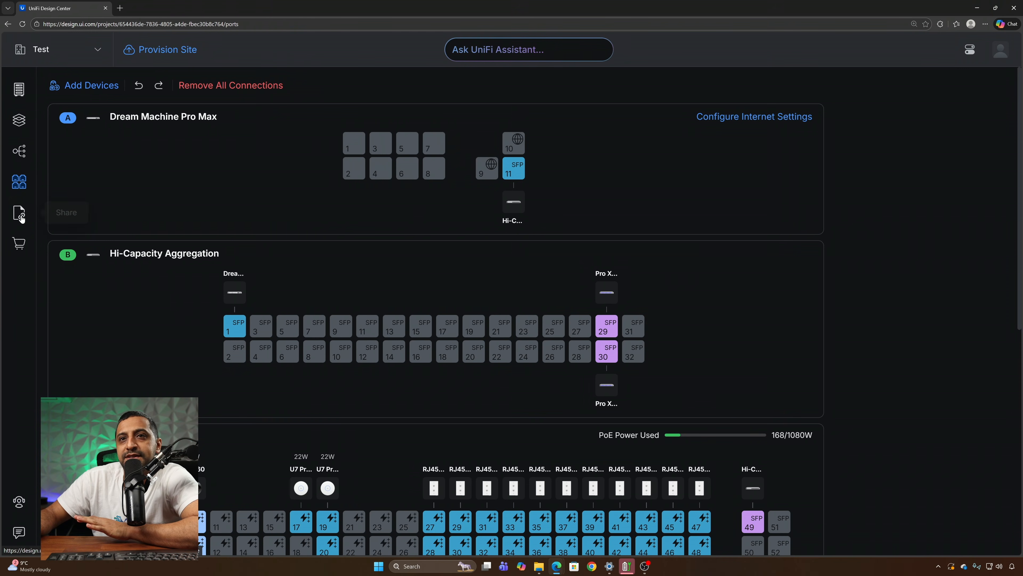
Step: Open the shareable report and review its equipment list and the Floor 1 plan with the WiFi, Cameras and Off overlays
{"action": "left_click", "coordinate": [19, 215]}
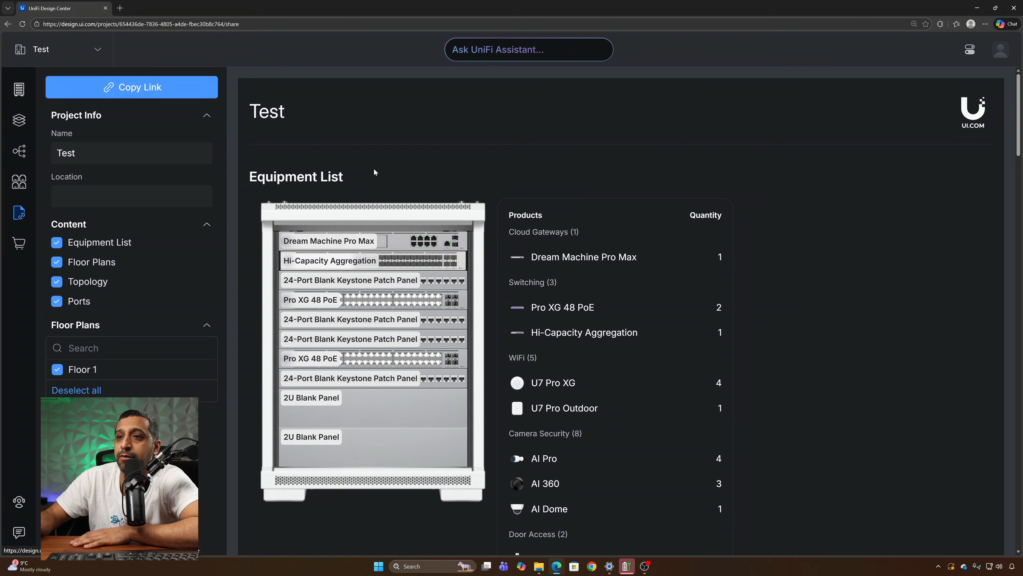
{"action": "scroll", "coordinate": [598, 318], "scroll_direction": "down", "scroll_amount": 8}
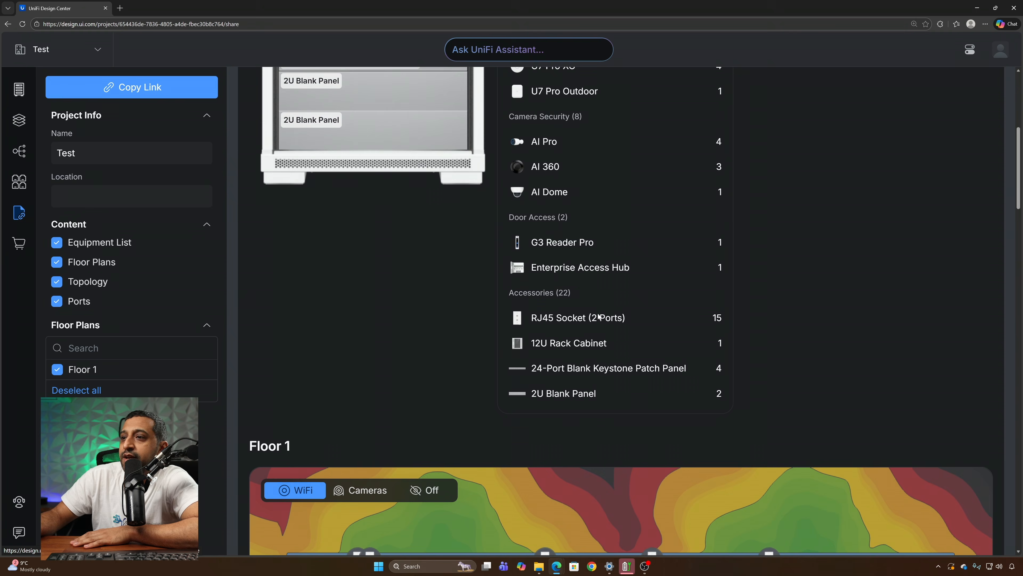
{"action": "scroll", "coordinate": [424, 305], "scroll_direction": "up", "scroll_amount": 2}
{"action": "scroll", "coordinate": [240, 293], "scroll_direction": "down", "scroll_amount": 4}
{"action": "scroll", "coordinate": [240, 291], "scroll_direction": "down", "scroll_amount": 4}
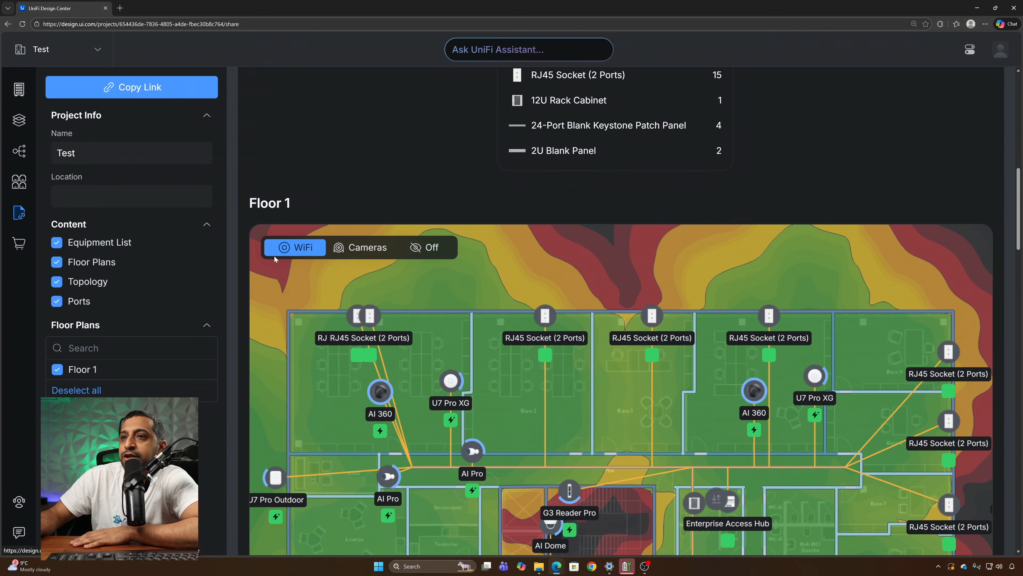
{"action": "left_click", "coordinate": [355, 251]}
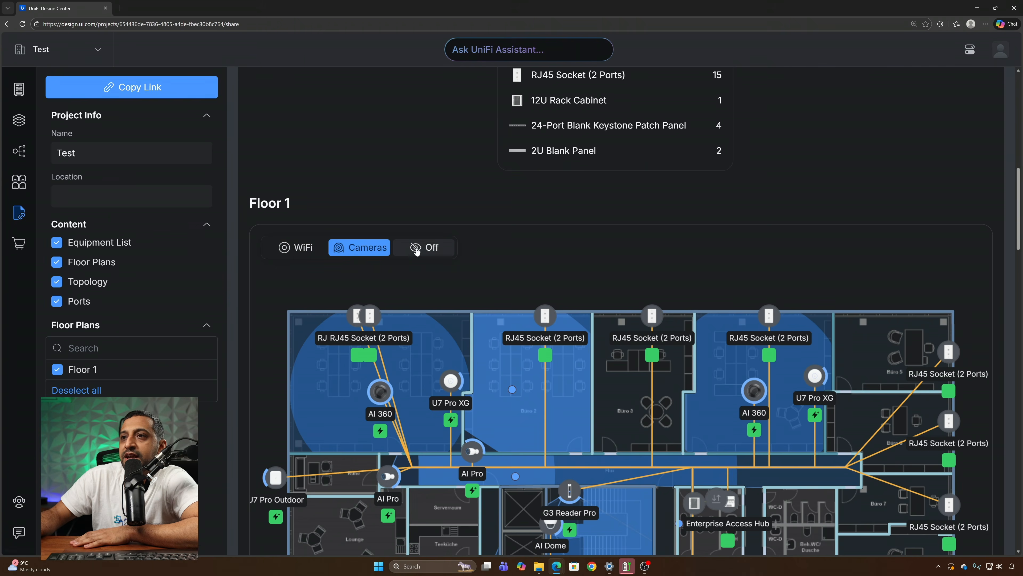
{"action": "left_click", "coordinate": [423, 250]}
{"action": "left_click", "coordinate": [306, 249]}
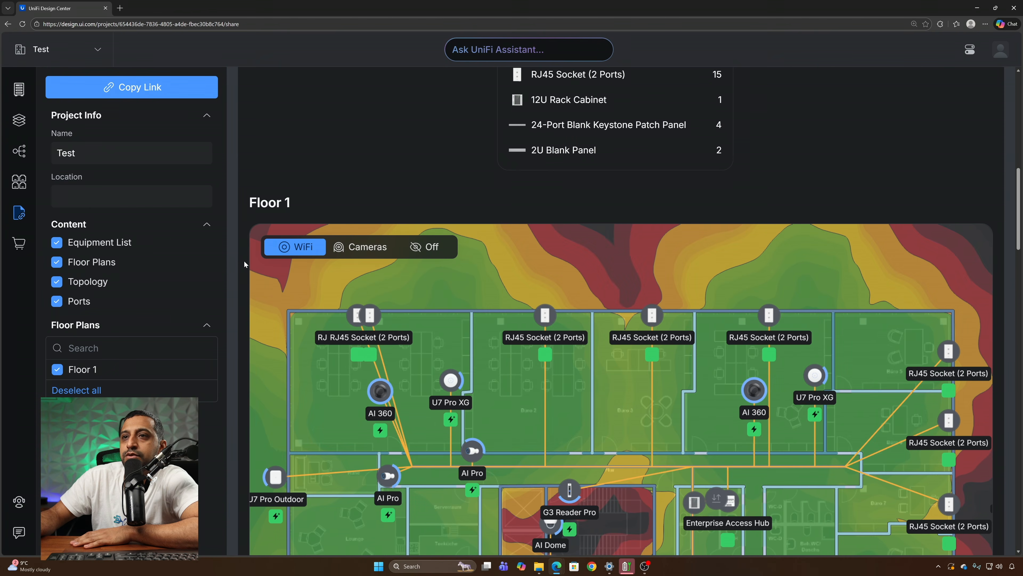
Step: Review the report's topology diagram and the port layouts of all devices through the Enterprise Access Hub
{"action": "scroll", "coordinate": [242, 260], "scroll_direction": "down", "scroll_amount": 4}
{"action": "scroll", "coordinate": [242, 260], "scroll_direction": "down", "scroll_amount": 15}
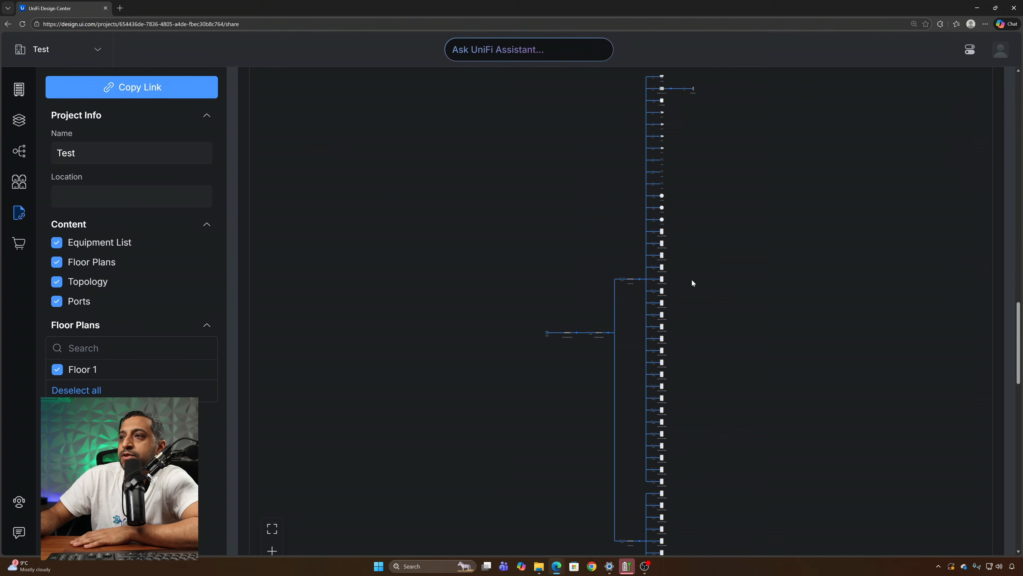
{"action": "scroll", "coordinate": [243, 293], "scroll_direction": "down", "scroll_amount": 15}
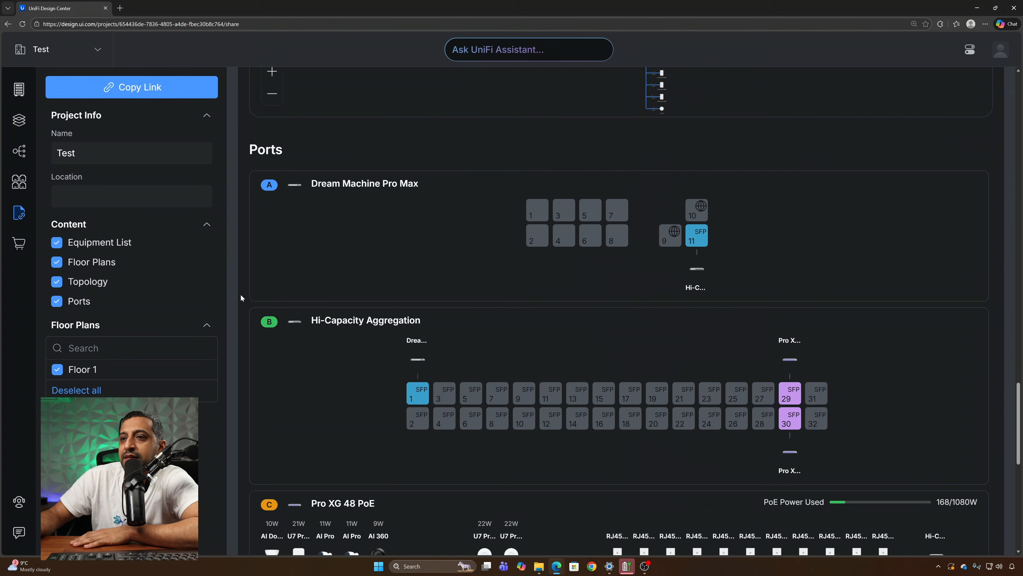
{"action": "scroll", "coordinate": [240, 294], "scroll_direction": "down", "scroll_amount": 10}
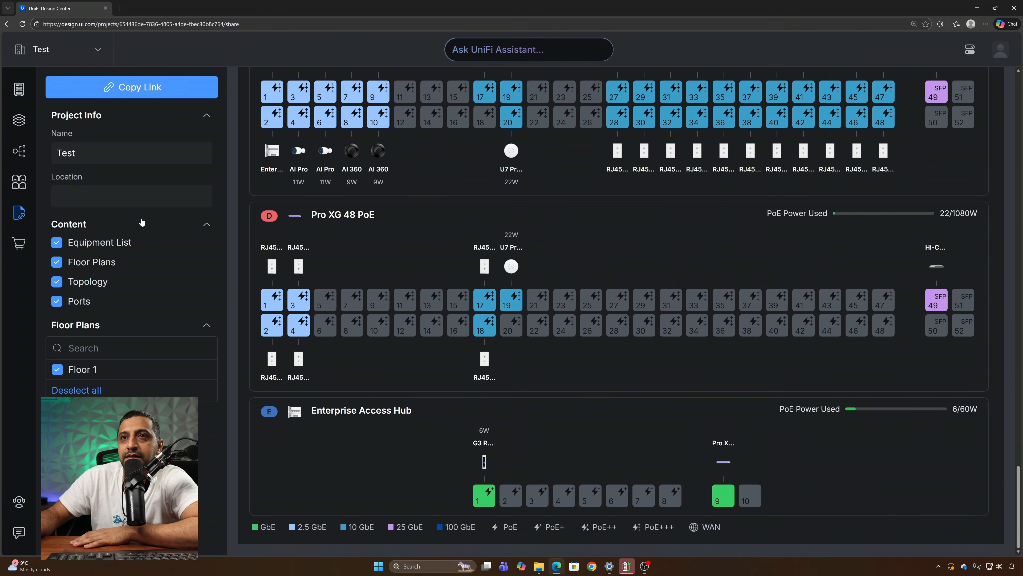
Step: Copy the report's share link and open it in a new InPrivate browser window
{"action": "left_click", "coordinate": [107, 89]}
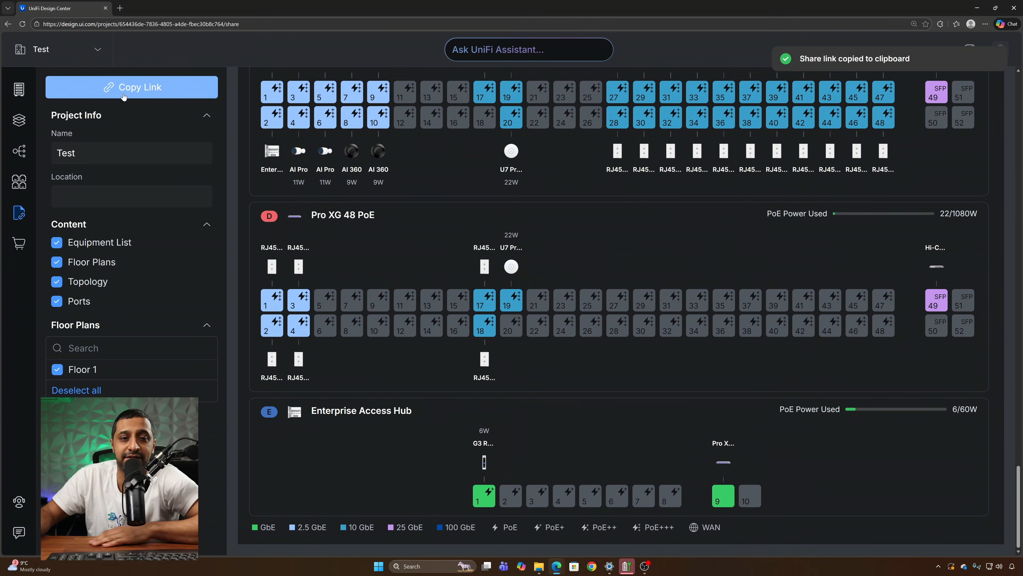
{"action": "key", "text": "ctrl+shift+n"}
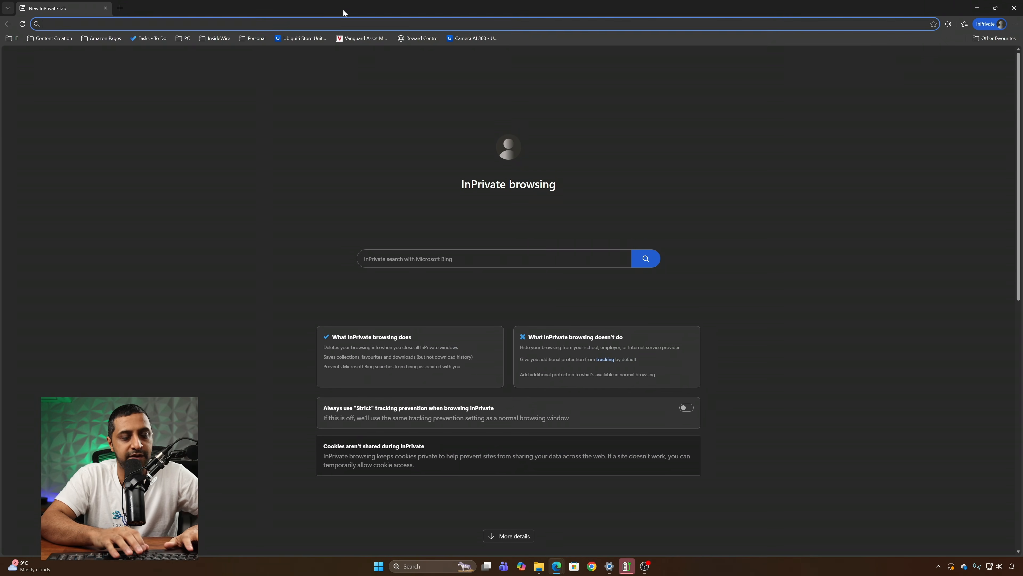
{"action": "key", "text": "ctrl+v"}
{"action": "key", "text": "Return"}
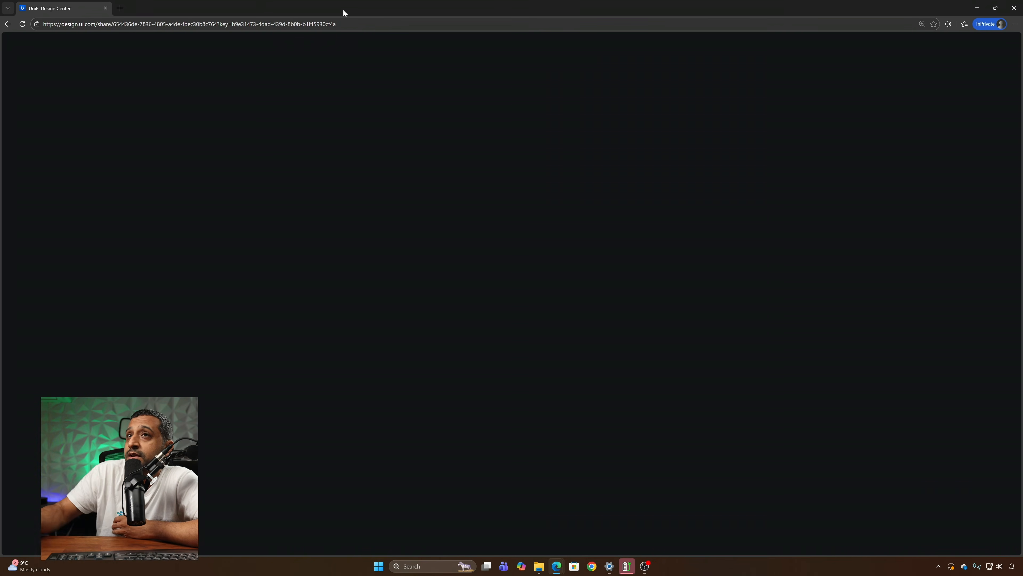
Step: Examine the shared report's Floor 1 plan, comparing its WiFi, Cameras and Off overlays
{"action": "scroll", "coordinate": [571, 239], "scroll_direction": "down", "scroll_amount": 20}
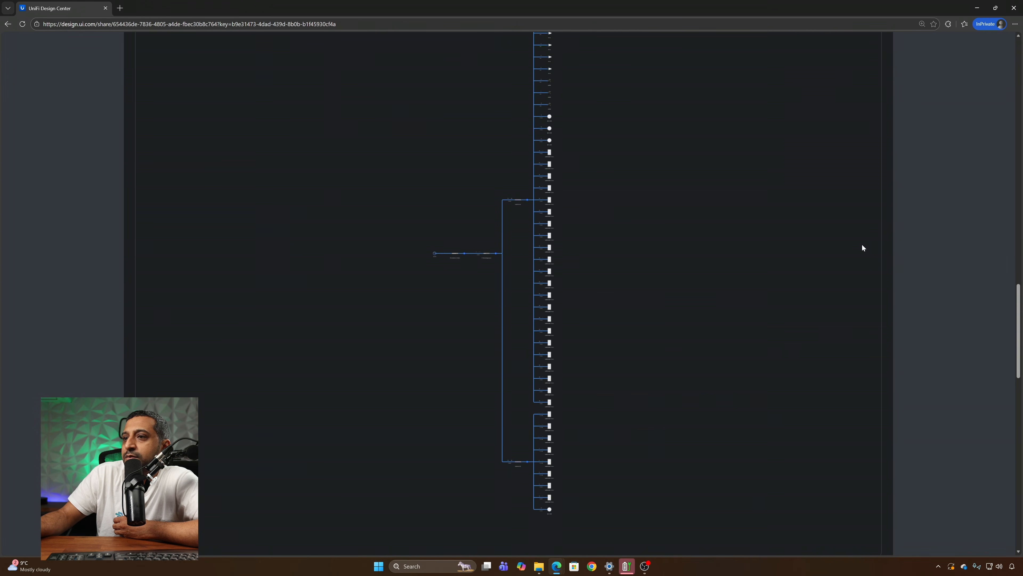
{"action": "scroll", "coordinate": [128, 185], "scroll_direction": "up", "scroll_amount": 10}
{"action": "left_click", "coordinate": [183, 94]}
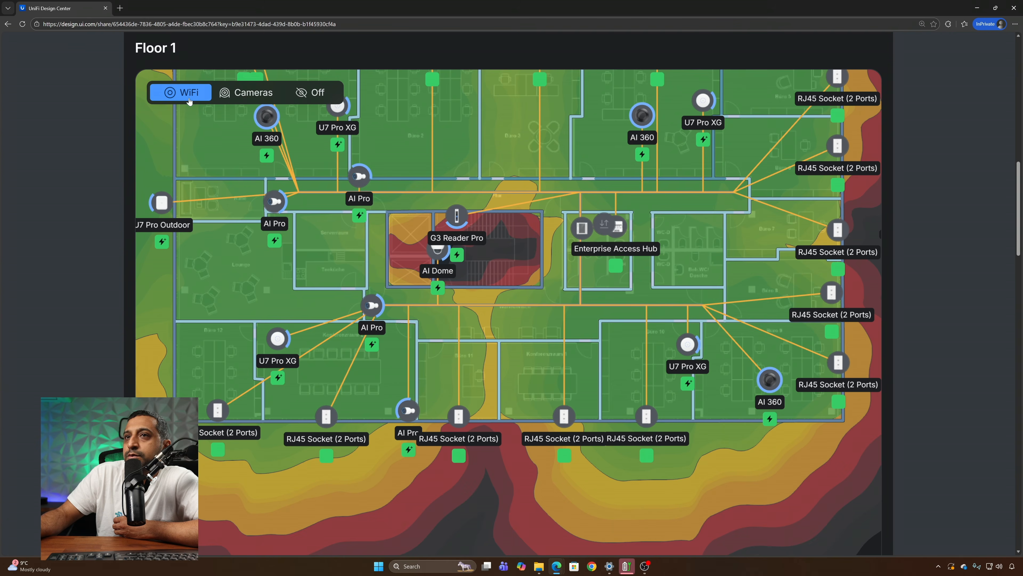
{"action": "left_click", "coordinate": [247, 93]}
{"action": "left_click", "coordinate": [314, 93]}
{"action": "left_click", "coordinate": [184, 93]}
Step: Look through the shared report's topology and port assignments, and return to the design project
{"action": "scroll", "coordinate": [86, 226], "scroll_direction": "down", "scroll_amount": 12}
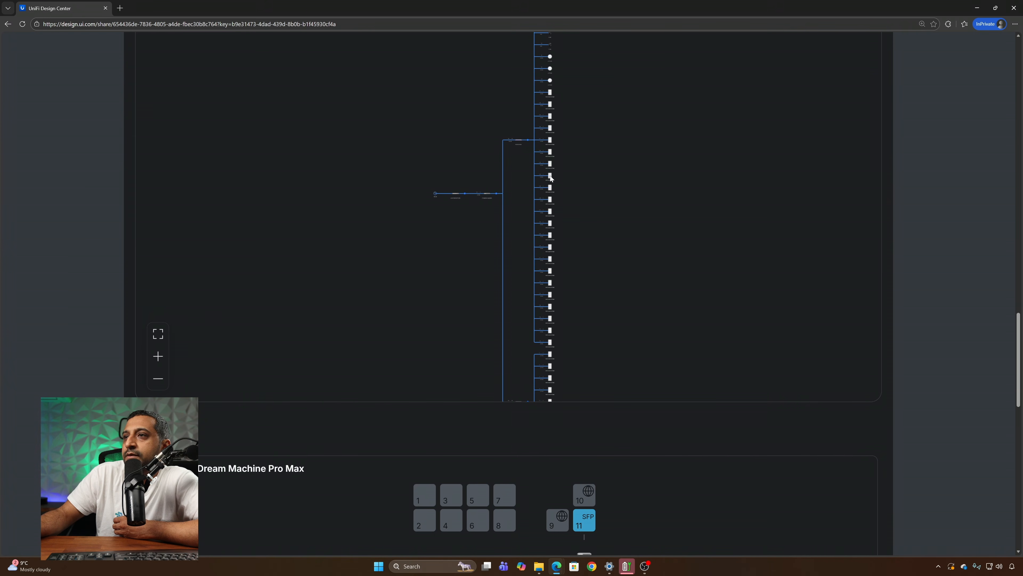
{"action": "scroll", "coordinate": [407, 250], "scroll_direction": "down", "scroll_amount": 10}
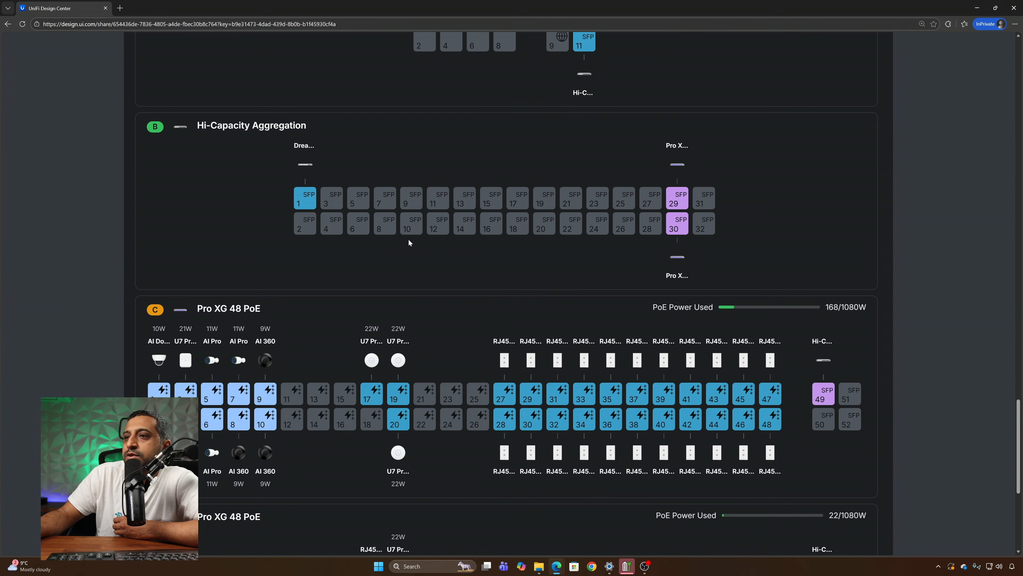
{"action": "scroll", "coordinate": [424, 239], "scroll_direction": "down", "scroll_amount": 6}
{"action": "scroll", "coordinate": [423, 249], "scroll_direction": "up", "scroll_amount": 12}
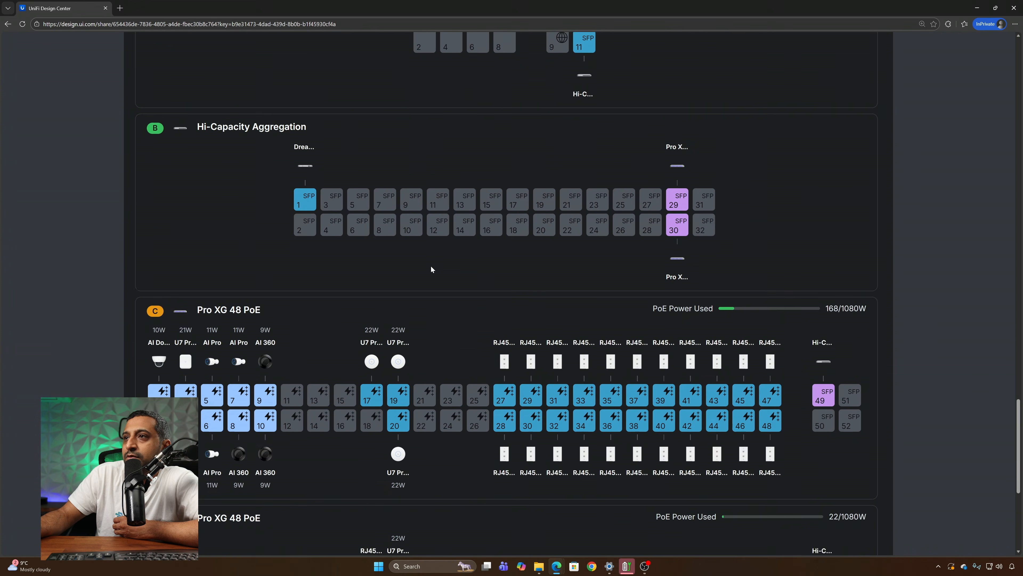
{"action": "scroll", "coordinate": [450, 233], "scroll_direction": "up", "scroll_amount": 12}
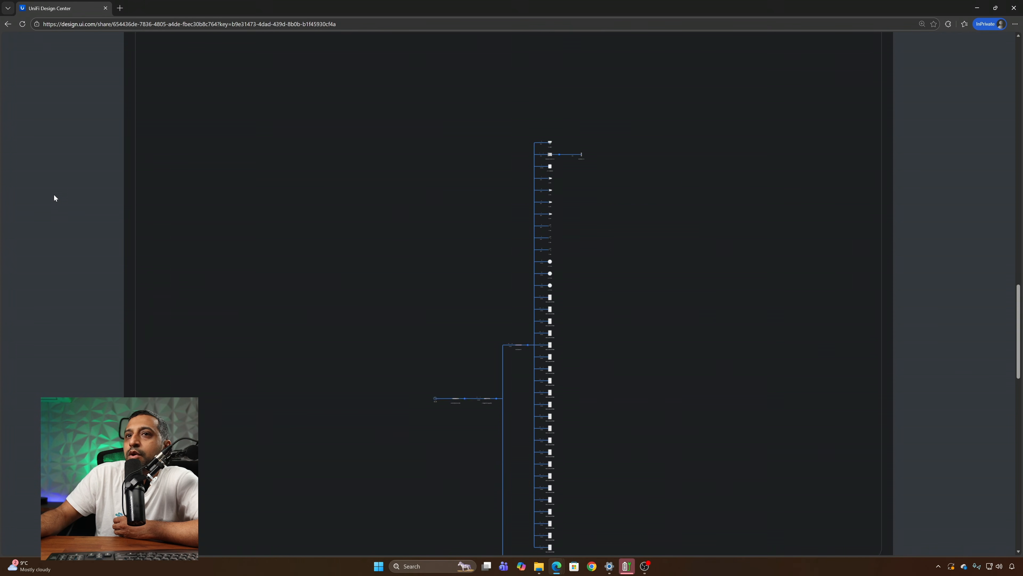
{"action": "scroll", "coordinate": [86, 198], "scroll_direction": "up", "scroll_amount": 8}
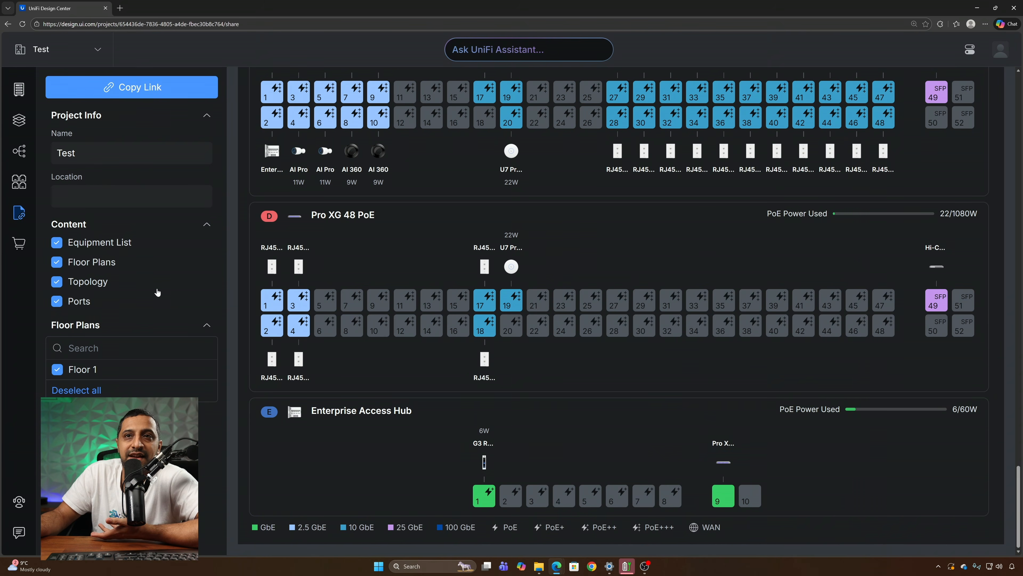
Step: Review the project's shopping cart, including the order details, product quantities and currently unavailable items
{"action": "left_click", "coordinate": [17, 244]}
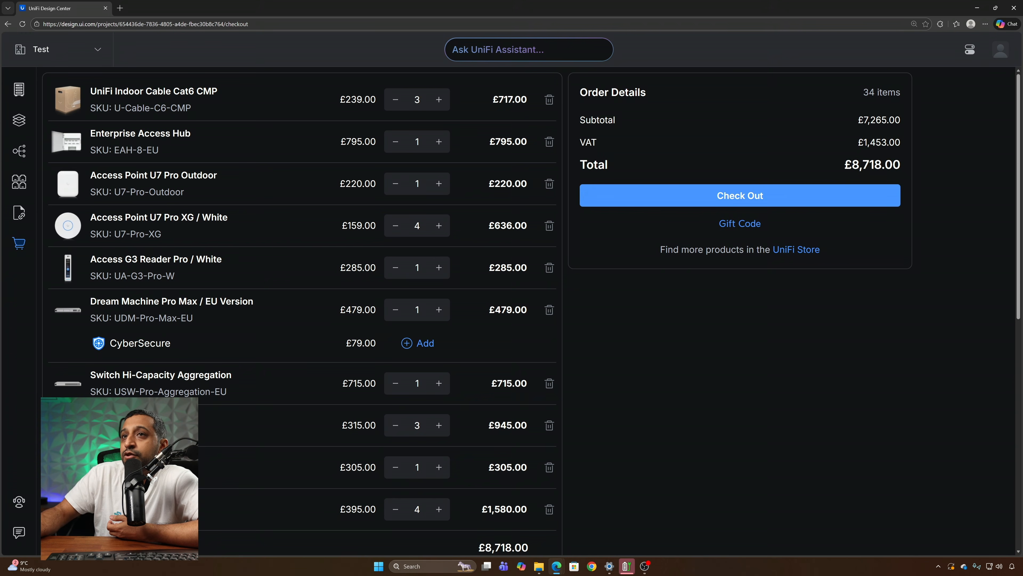
{"action": "scroll", "coordinate": [204, 105], "scroll_direction": "down", "scroll_amount": 8}
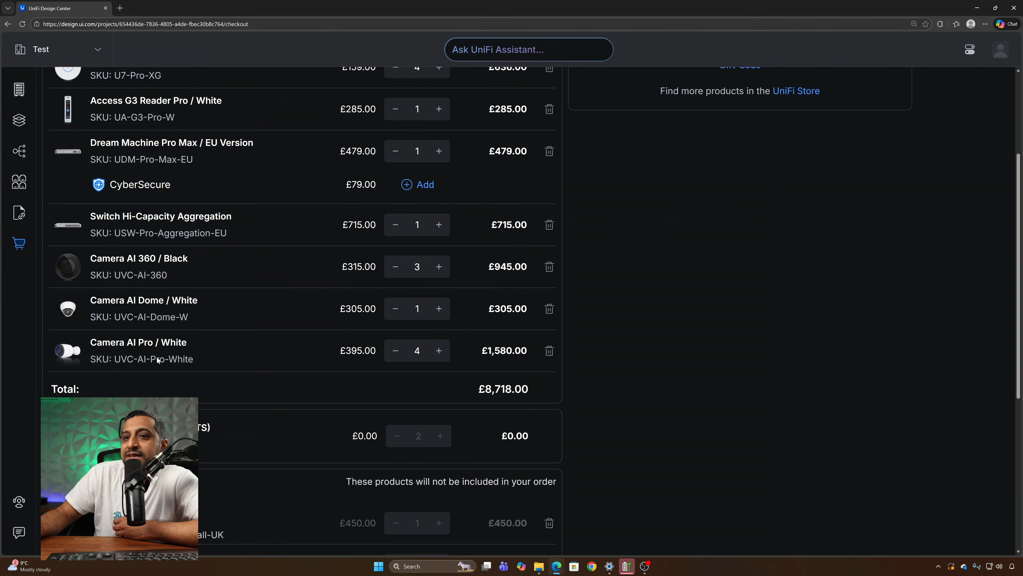
{"action": "scroll", "coordinate": [212, 367], "scroll_direction": "down", "scroll_amount": 3}
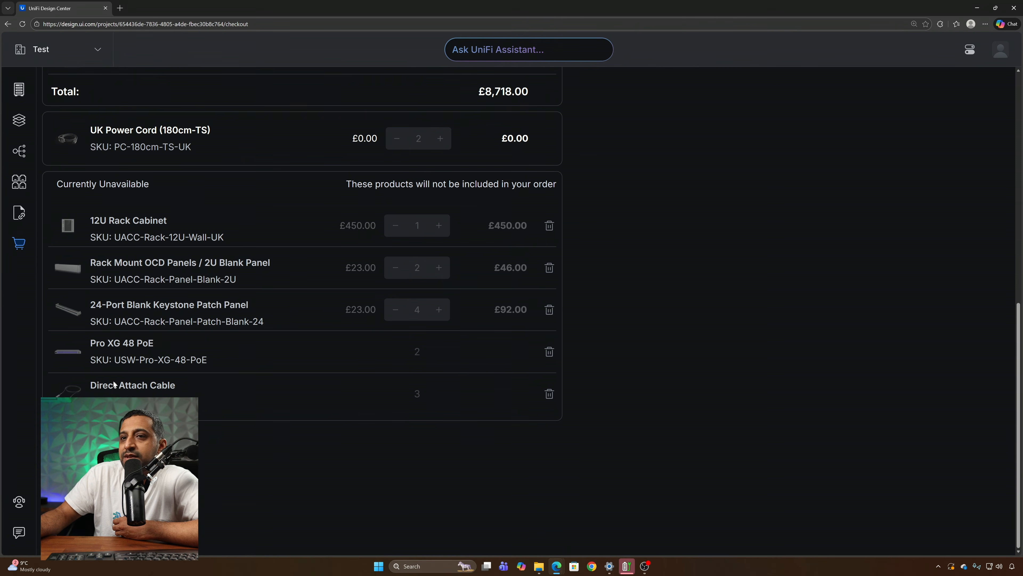
{"action": "scroll", "coordinate": [92, 359], "scroll_direction": "up", "scroll_amount": 11}
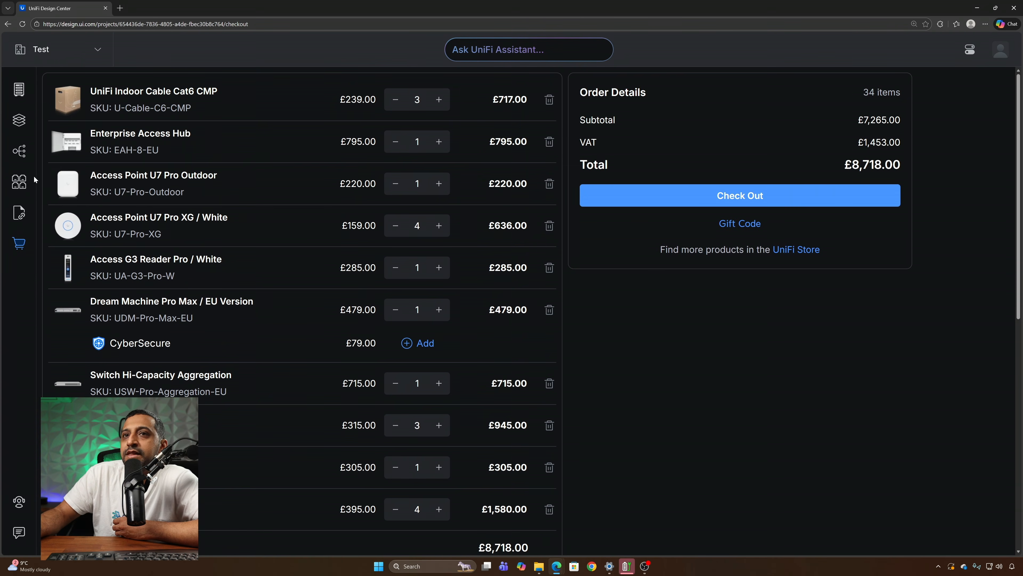
Step: Change the cable runs of the two adjacent RJ45 sockets near the AI 360 in Floor 1's upper-left office to Existing Cable
{"action": "left_click", "coordinate": [20, 152]}
{"action": "left_click", "coordinate": [19, 121]}
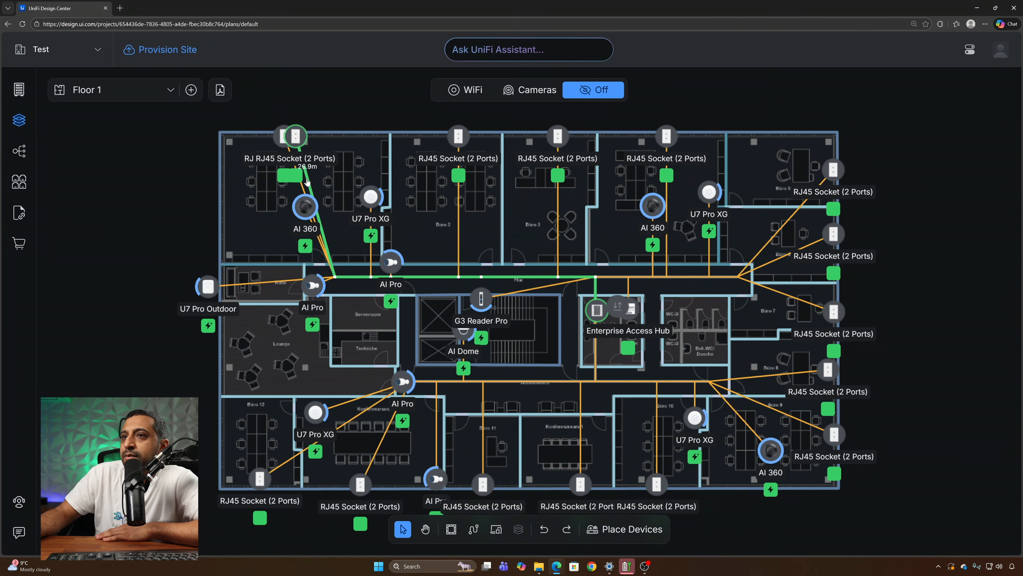
{"action": "left_click", "coordinate": [309, 179]}
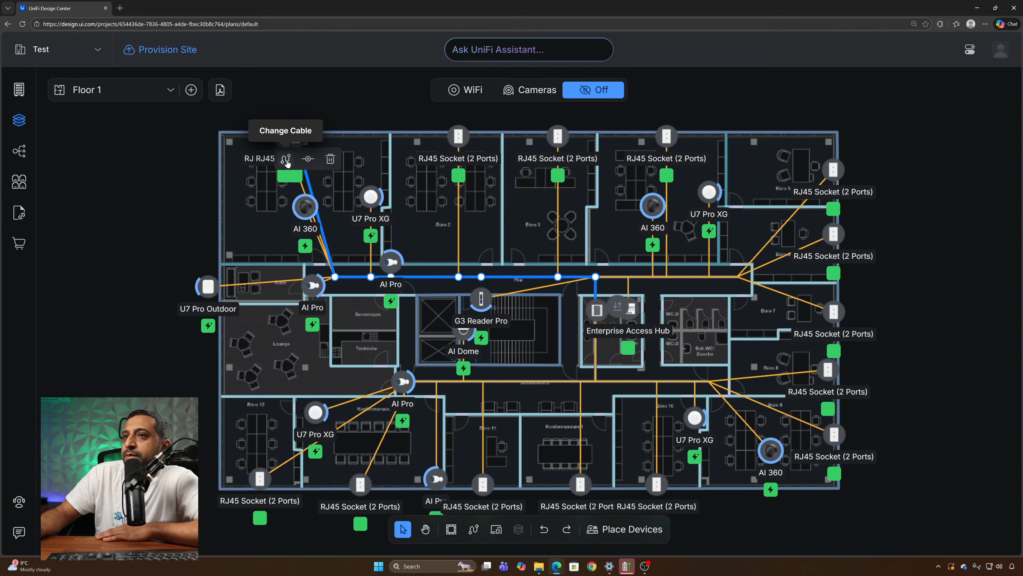
{"action": "left_click", "coordinate": [286, 159]}
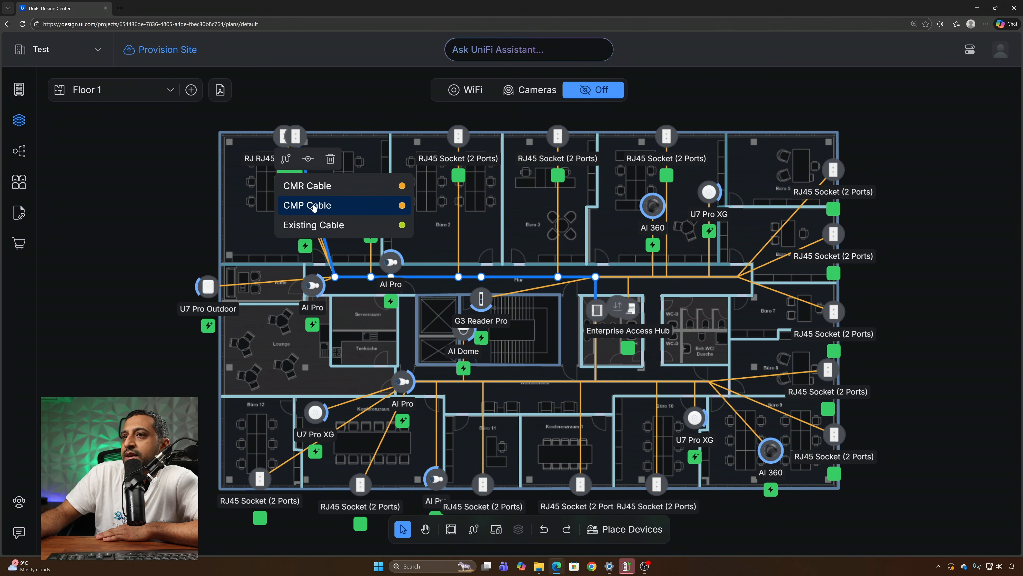
{"action": "left_click", "coordinate": [308, 226]}
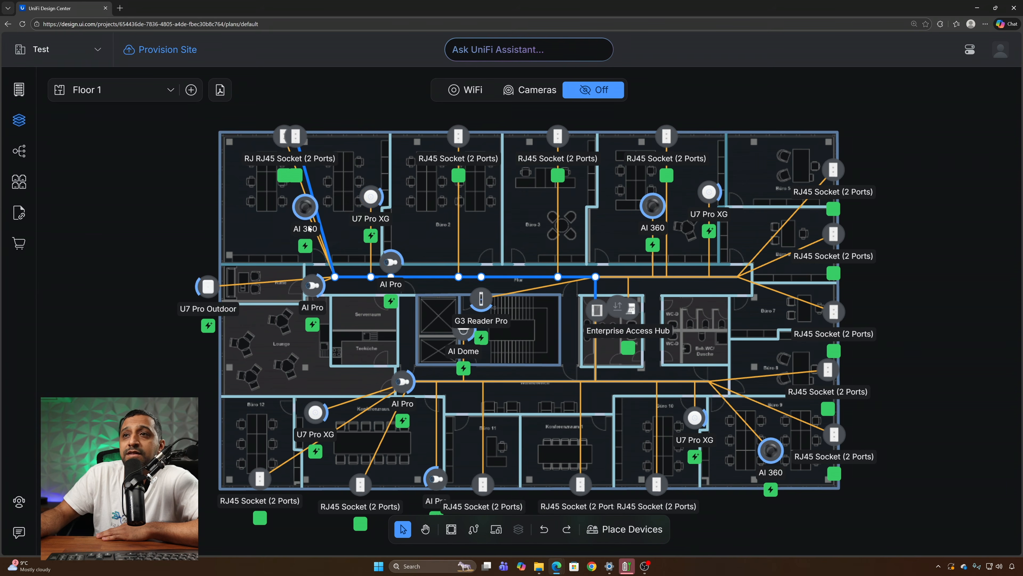
{"action": "left_click", "coordinate": [301, 190]}
{"action": "left_click", "coordinate": [280, 169]}
{"action": "left_click", "coordinate": [298, 236]}
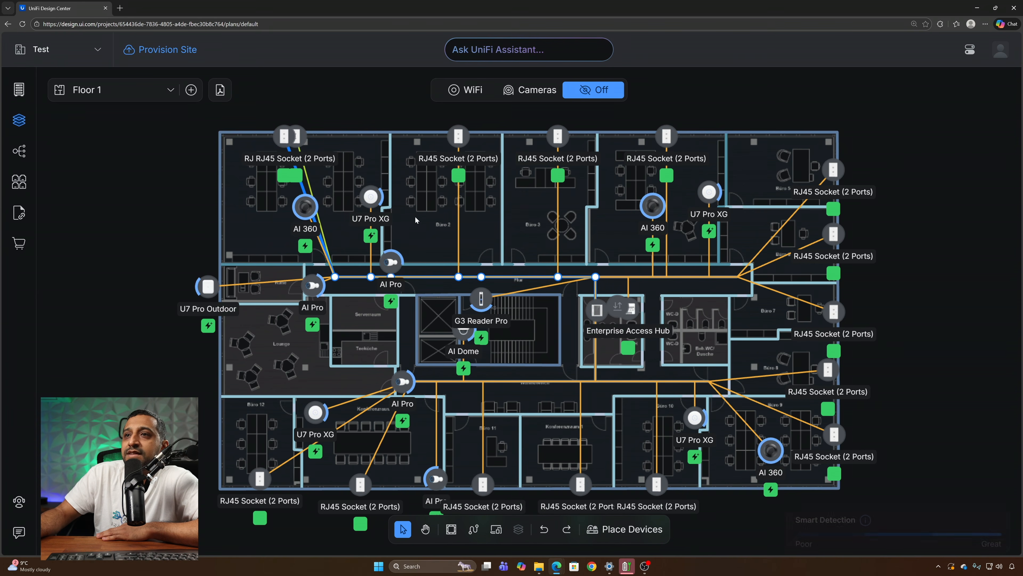
Step: Inspect Floor 1 in 3D and open the Provision Site form for sharing the installation guide
{"action": "left_click", "coordinate": [91, 210]}
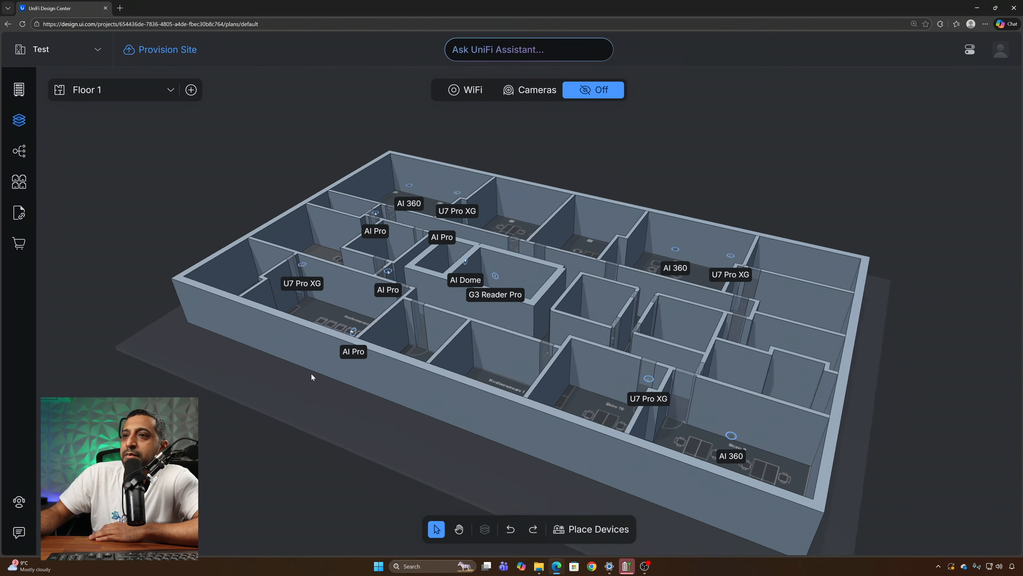
{"action": "left_click_drag", "start_coordinate": [311, 372], "coordinate": [154, 166]}
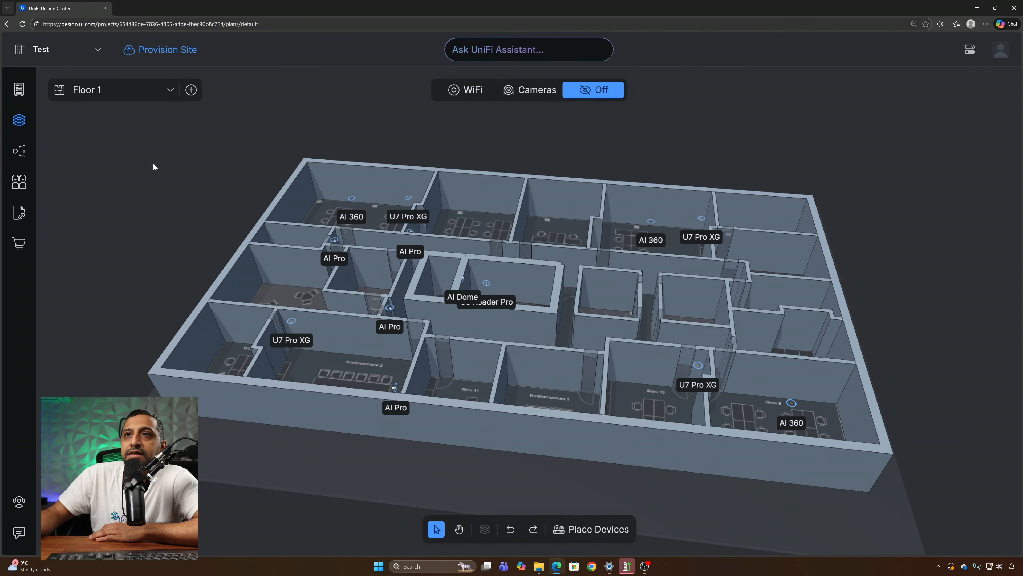
{"action": "left_click", "coordinate": [146, 54]}
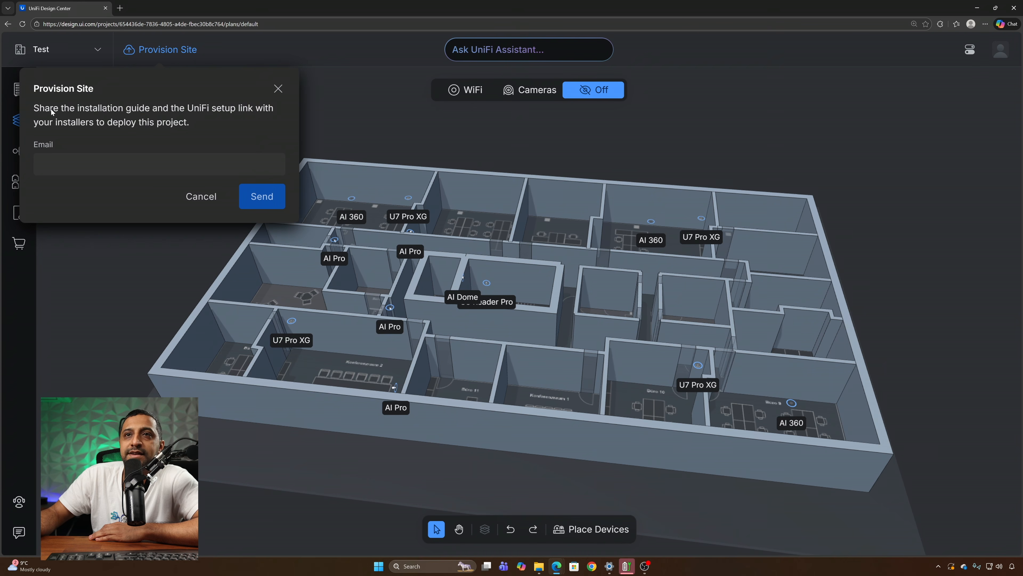